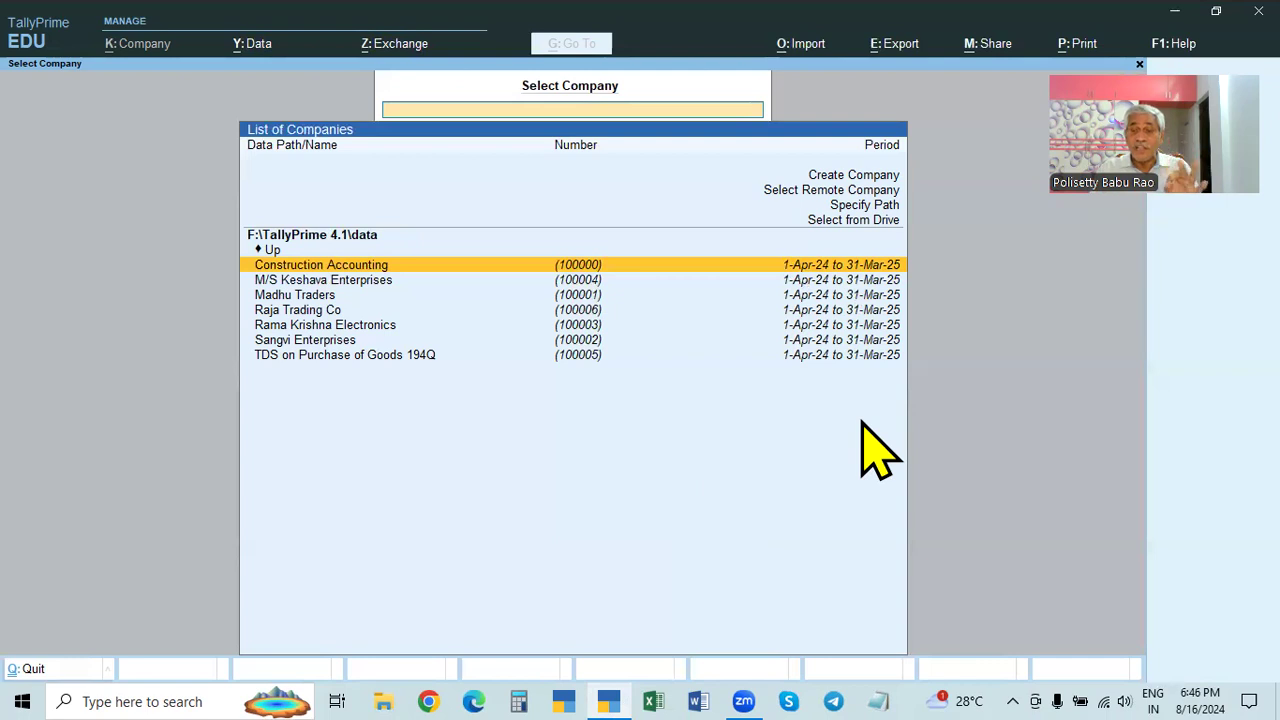
# - Start a new company named X & Co., keeping the same mailing name
pyautogui.click(866, 178)
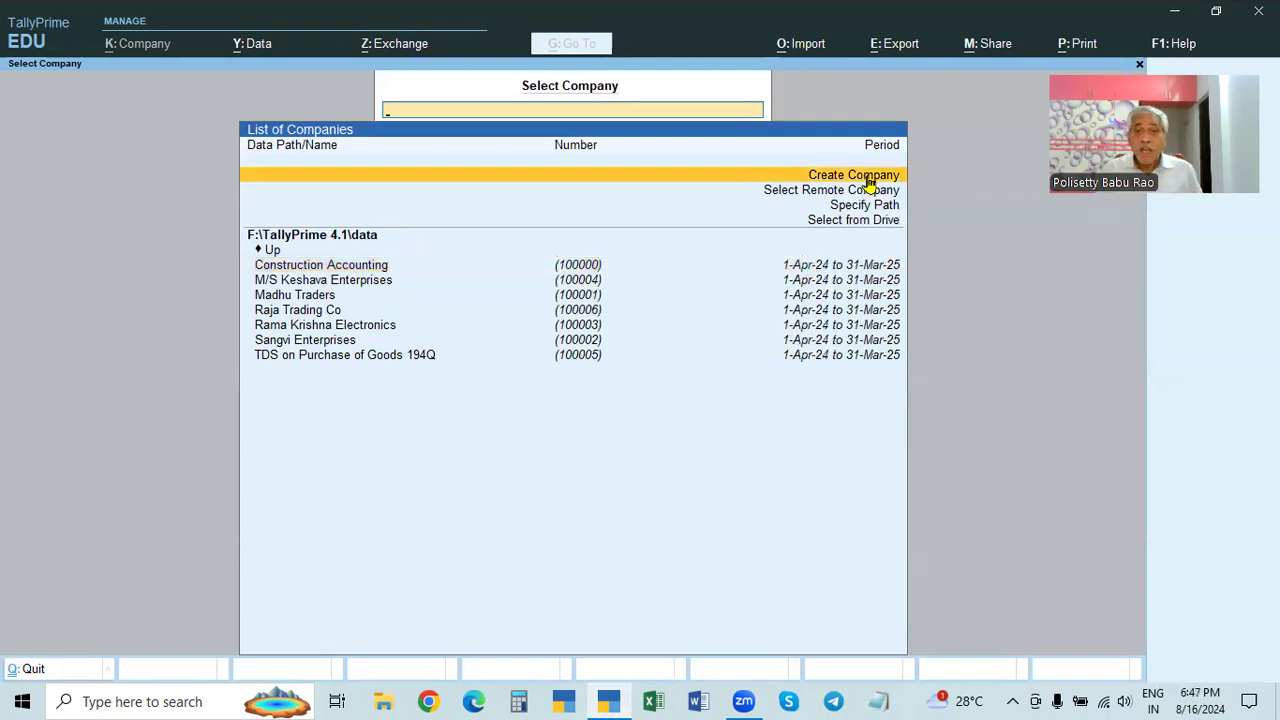
pyautogui.click(869, 180)
pyautogui.write('X')
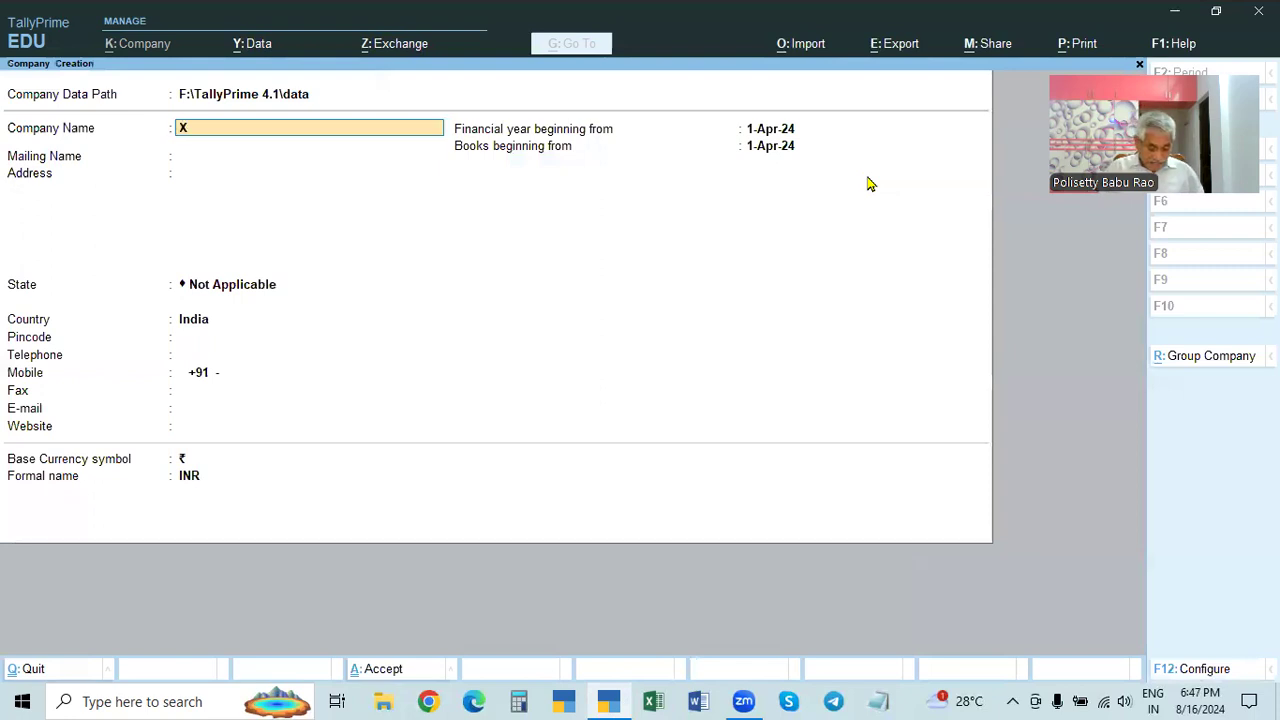
pyautogui.write(' & Co')
pyautogui.press('Return')
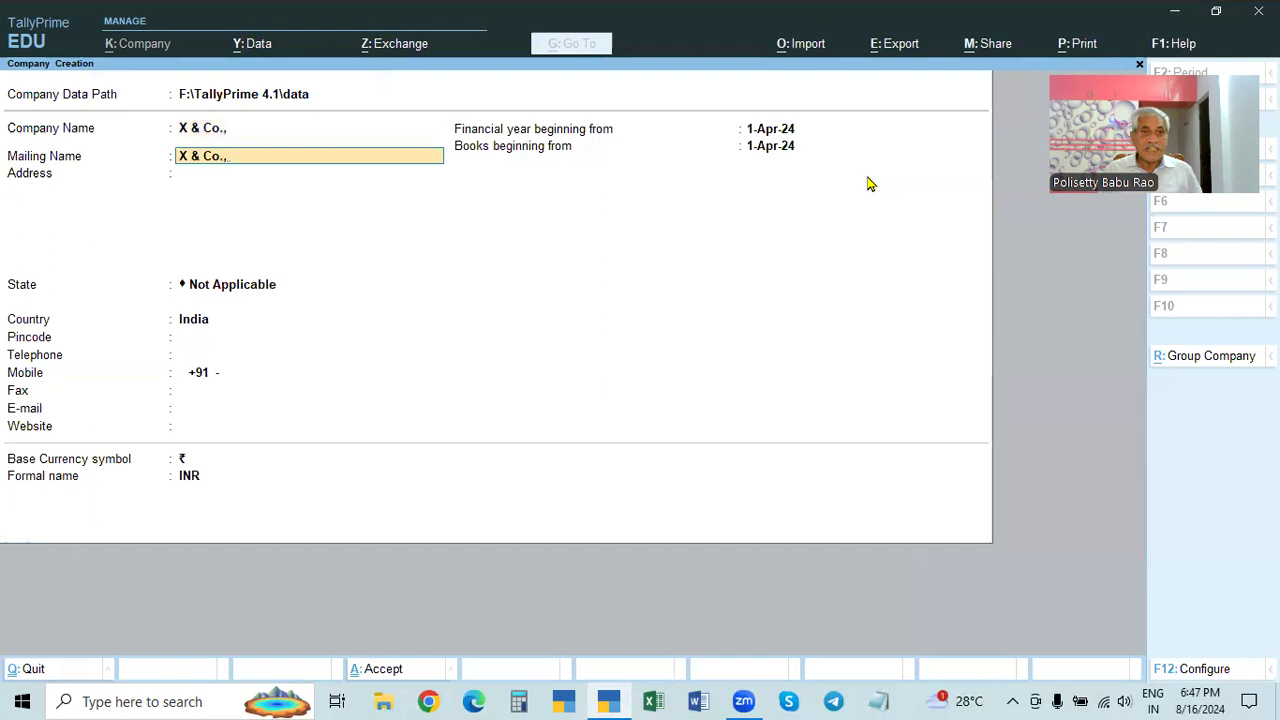
pyautogui.press('Return')
# - Enter address Hyderabad, state Telangana and pincode 500028, reaching the books beginning date
pyautogui.write('Hyderabad')
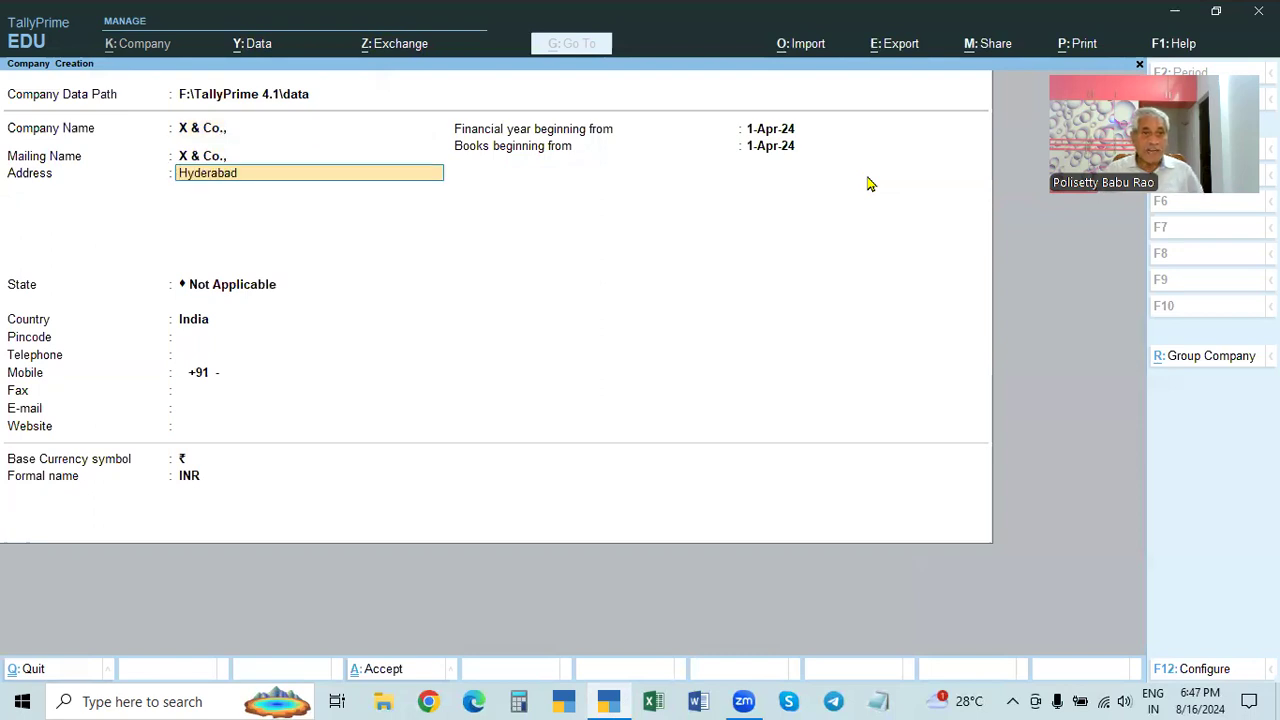
pyautogui.press('Return')
pyautogui.press('Return')
pyautogui.write('Tel')
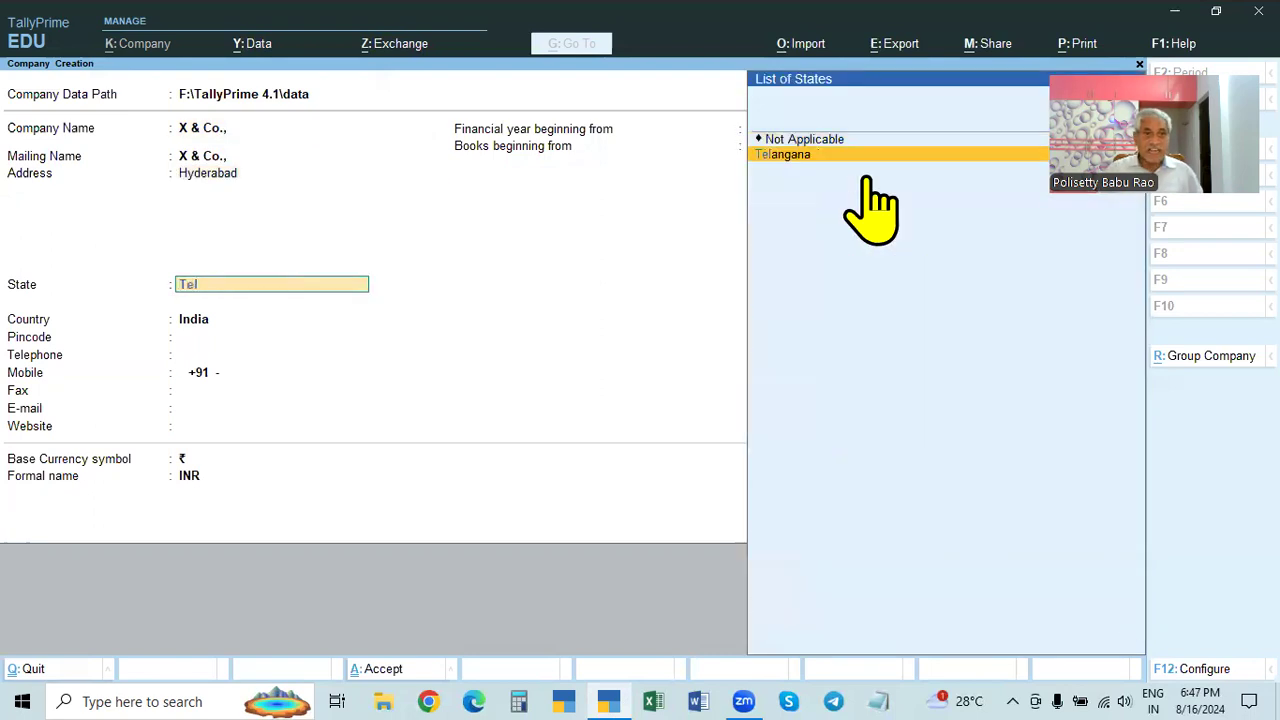
pyautogui.press('Return')
pyautogui.write('500')
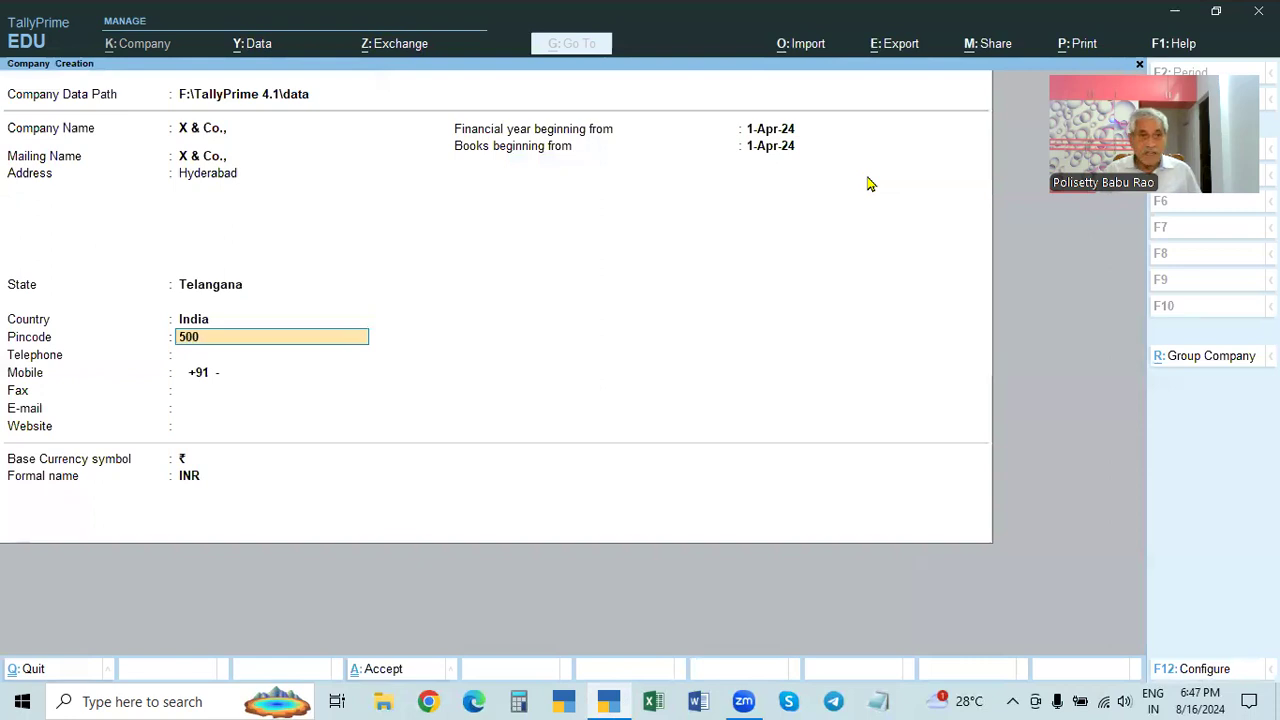
pyautogui.write('028')
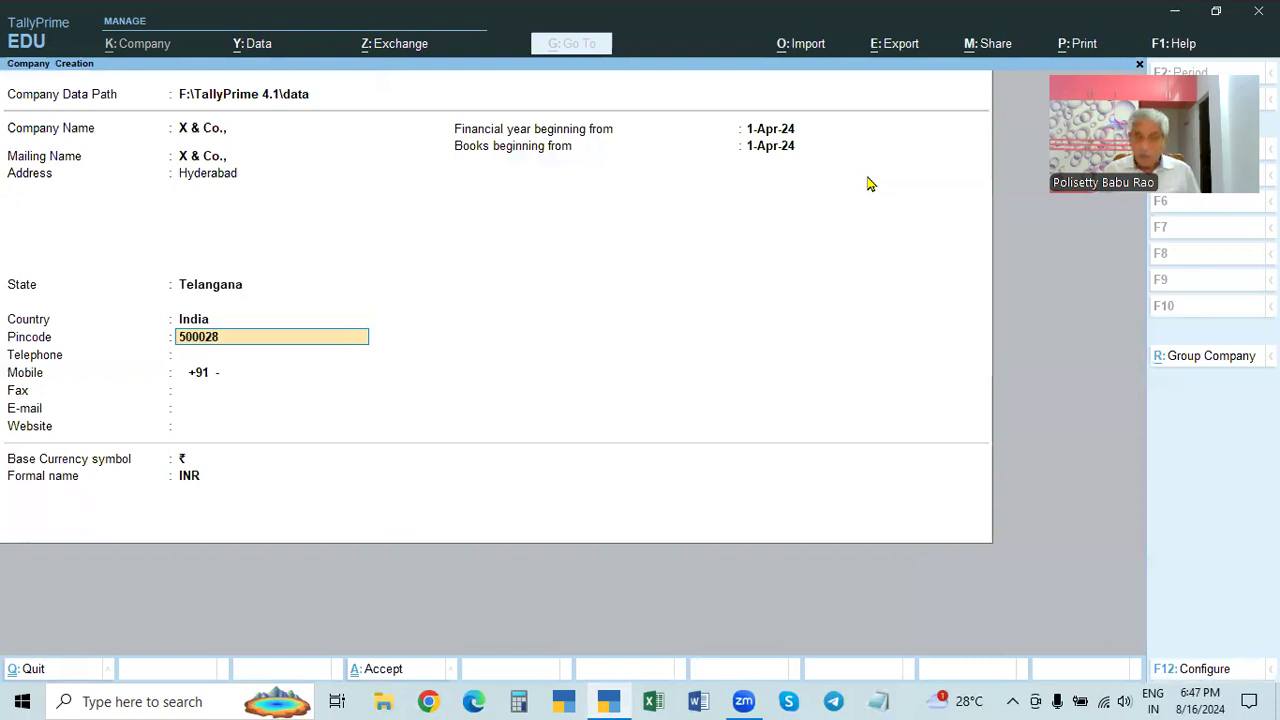
pyautogui.press('Return')
pyautogui.press('Return')
pyautogui.press('Return')
pyautogui.press('Return')
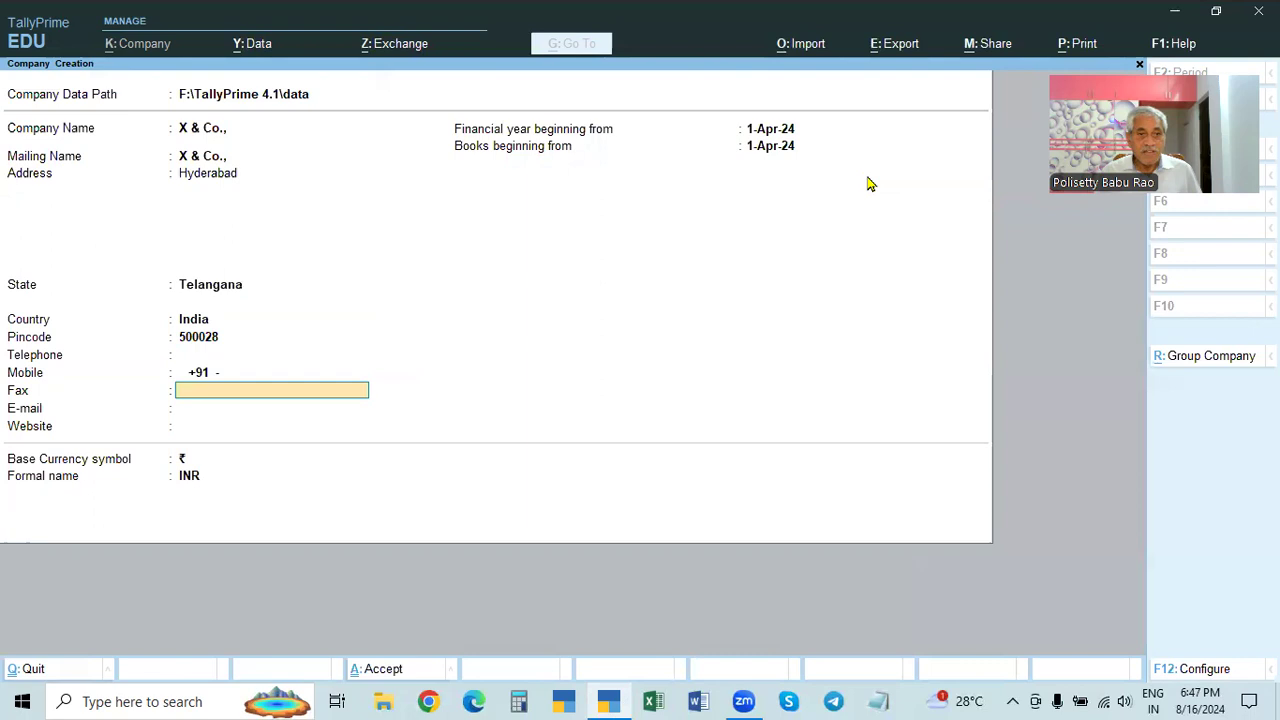
pyautogui.click(777, 150)
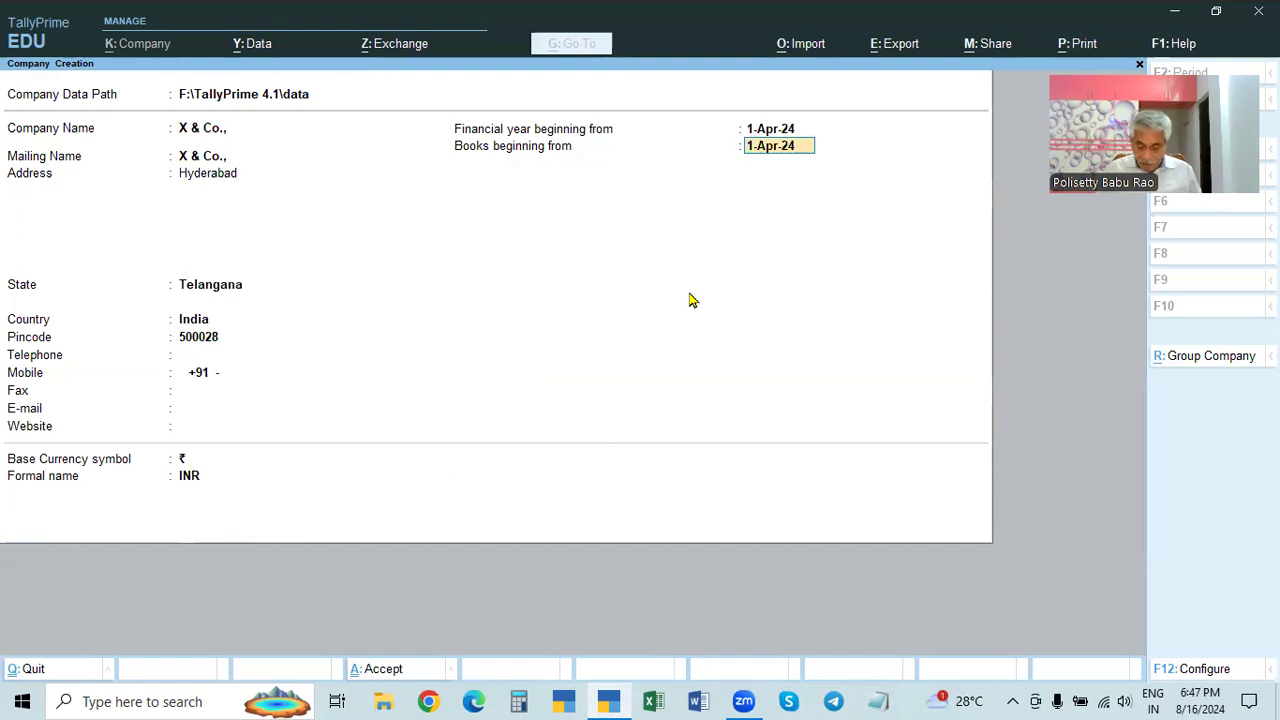
# - Open and close the company configuration options, returning to the financial year start date
pyautogui.press('Return')
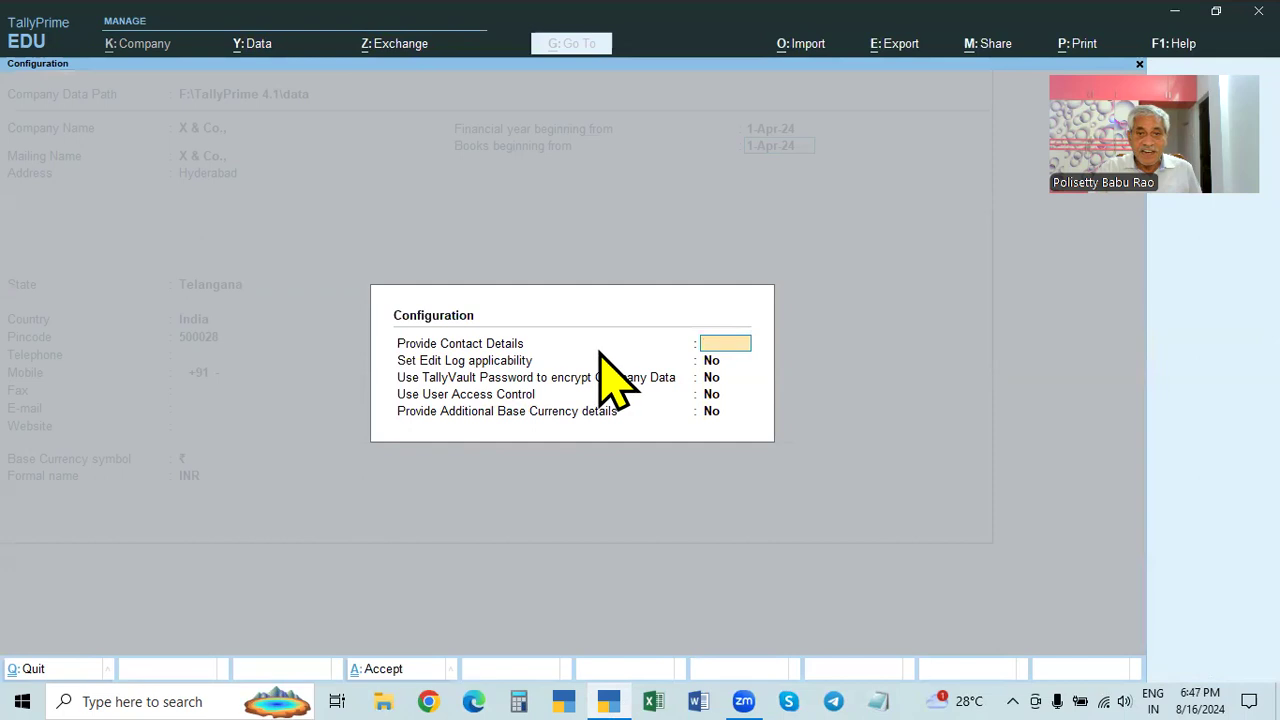
pyautogui.press('Escape')
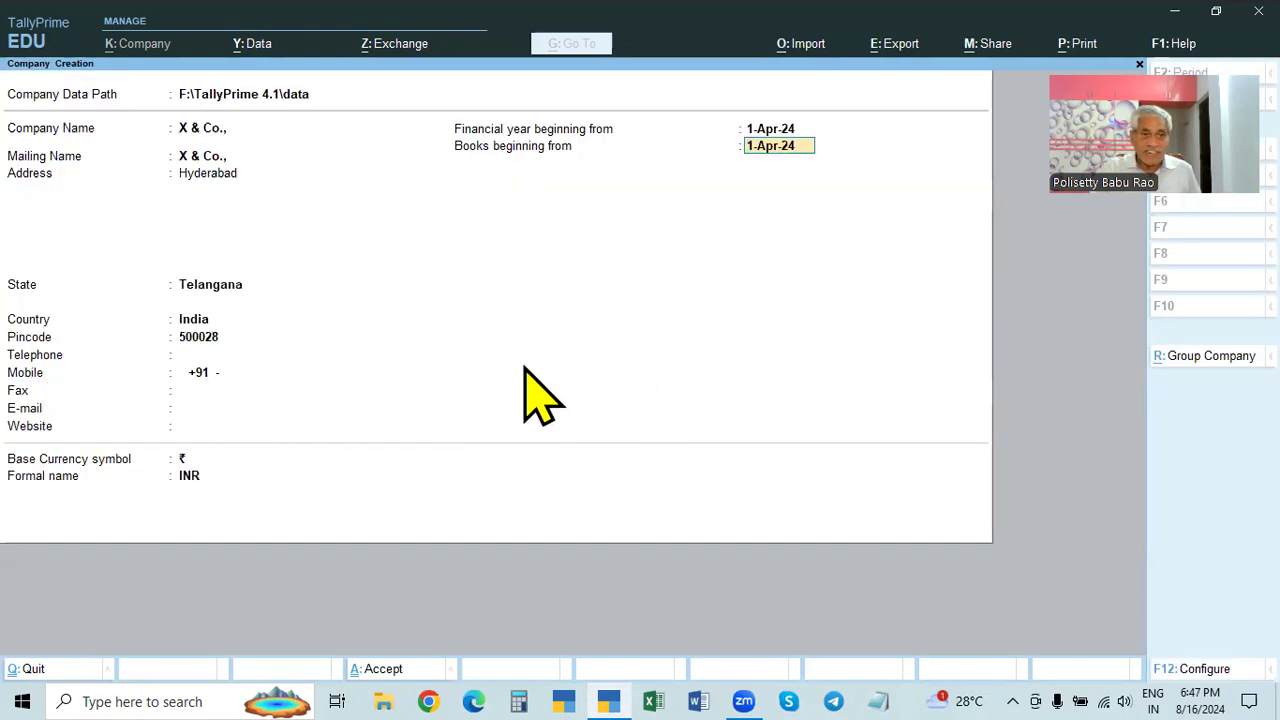
pyautogui.press('F12')
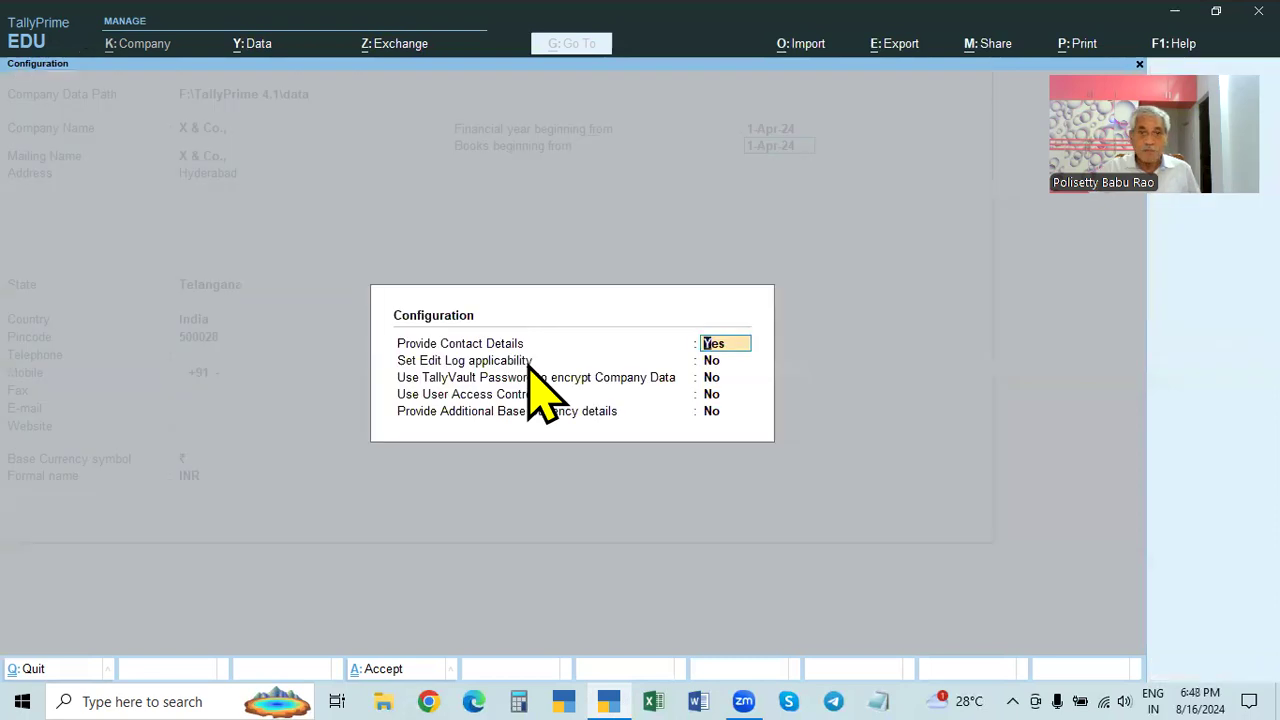
pyautogui.press('Escape')
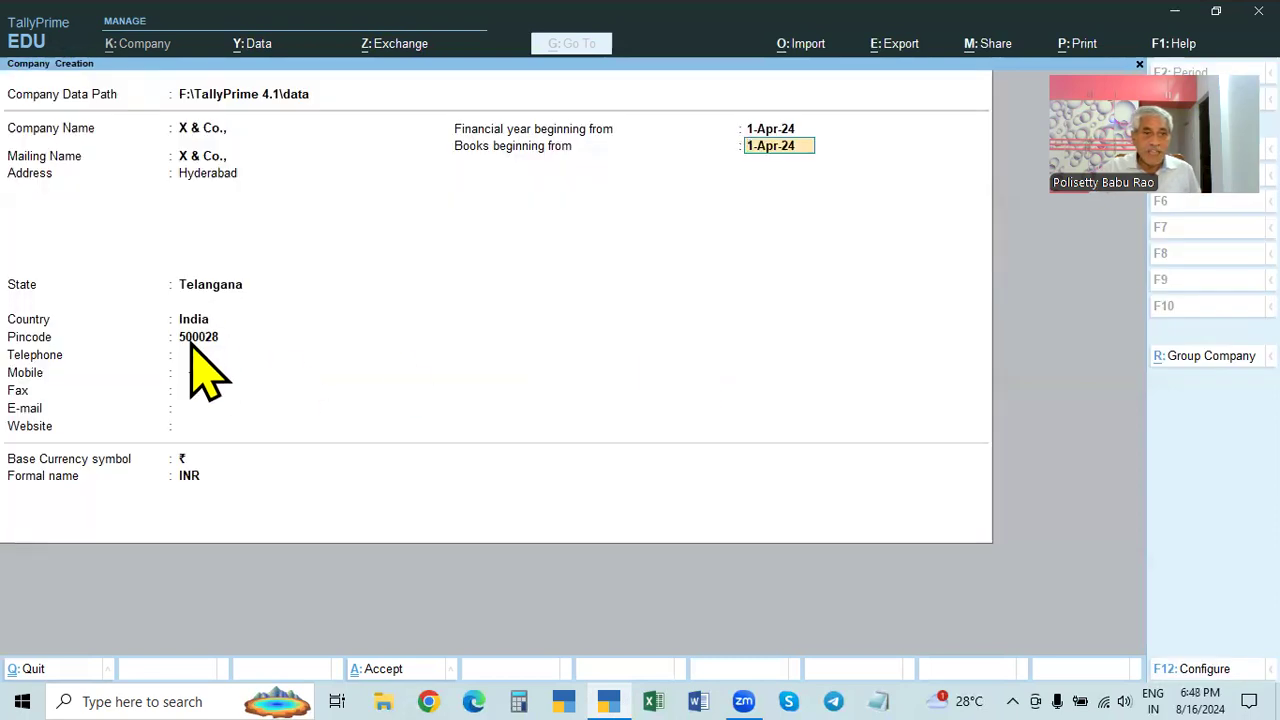
pyautogui.click(195, 337)
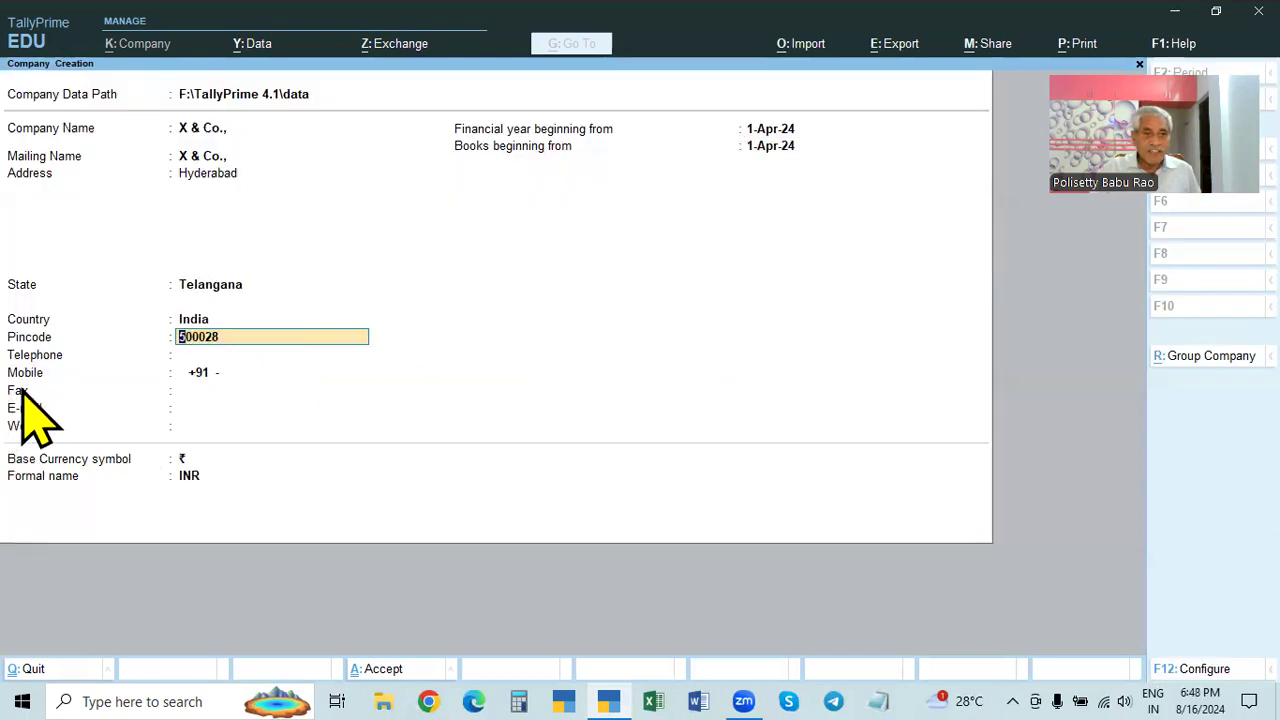
pyautogui.press('Return')
# - Set 'Use TallyVault Password to encrypt Company Data' to Yes in the F12 configuration and accept
pyautogui.press('F12')
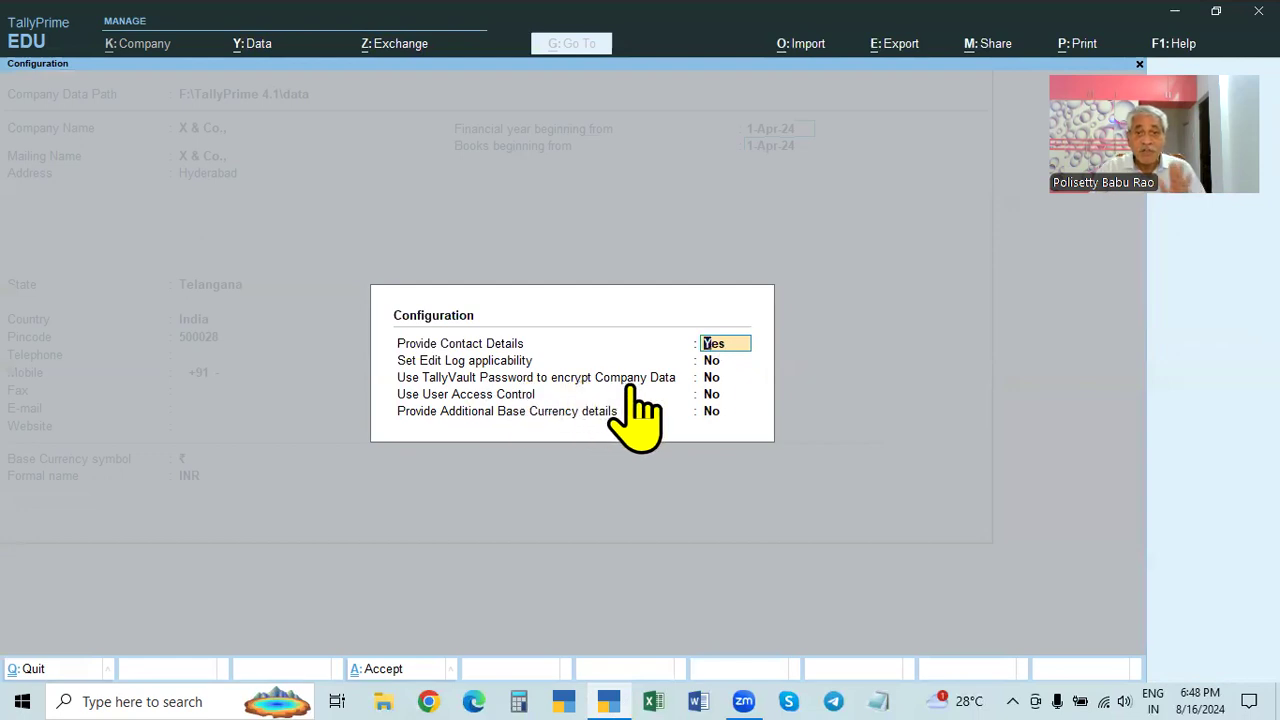
pyautogui.click(712, 378)
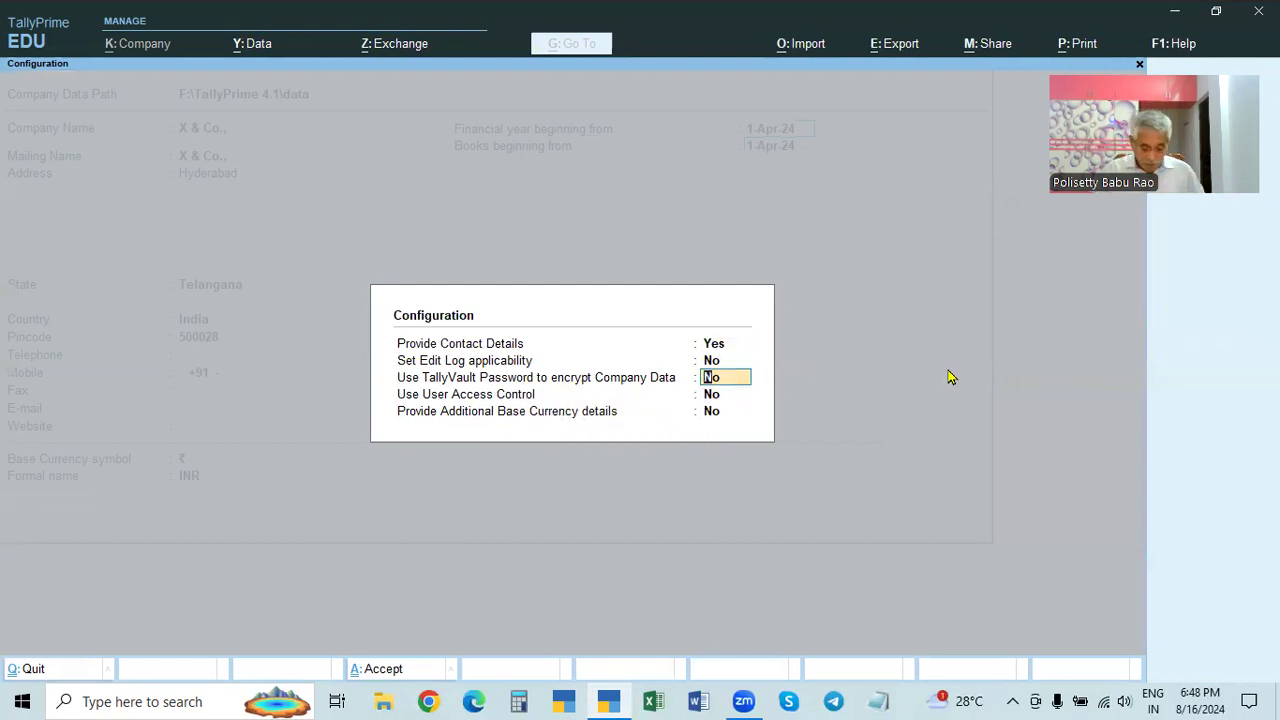
pyautogui.write('y')
pyautogui.press('Return')
pyautogui.press('Return')
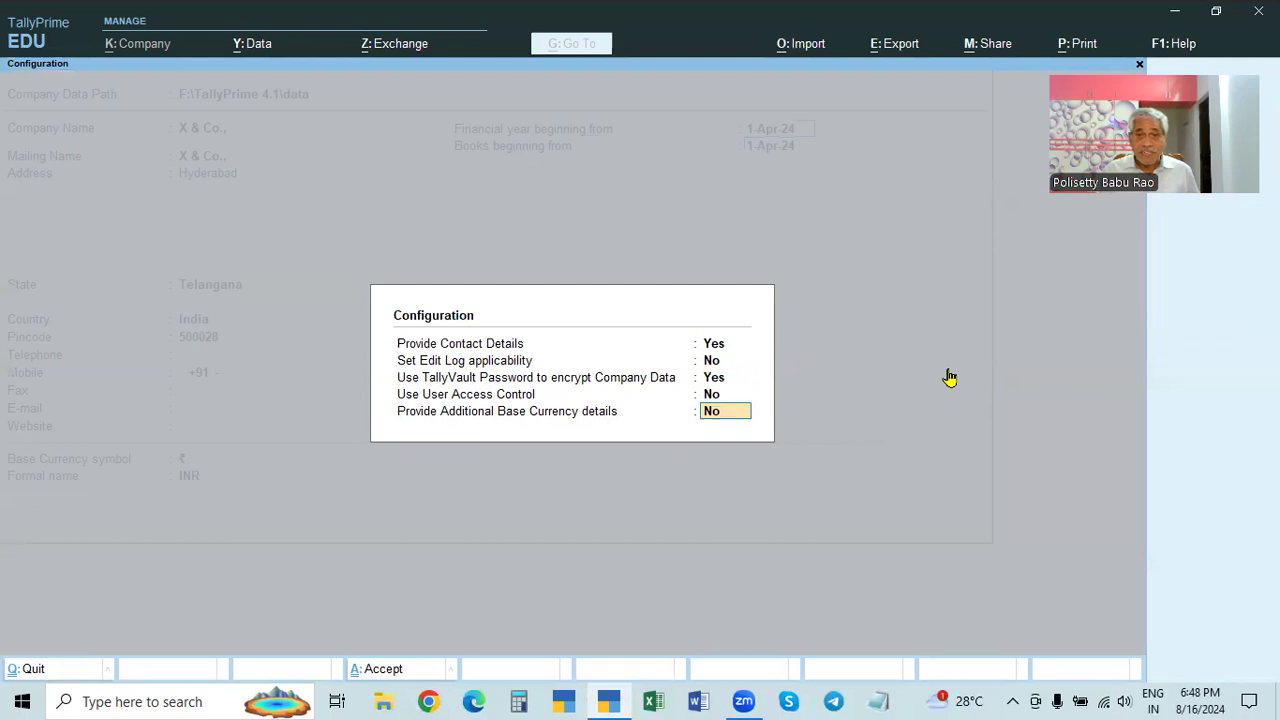
pyautogui.press('Return')
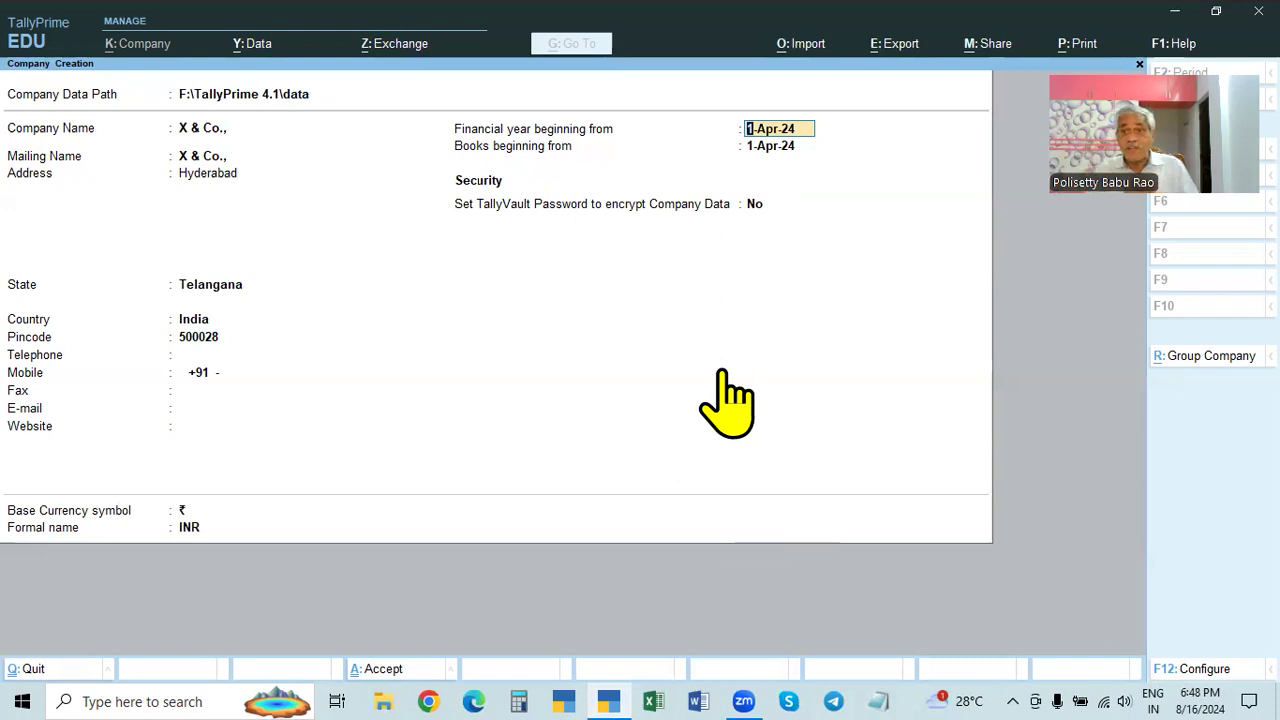
# - Turn on TallyVault encryption for X & Co. and enter and confirm the vault password
pyautogui.click(755, 204)
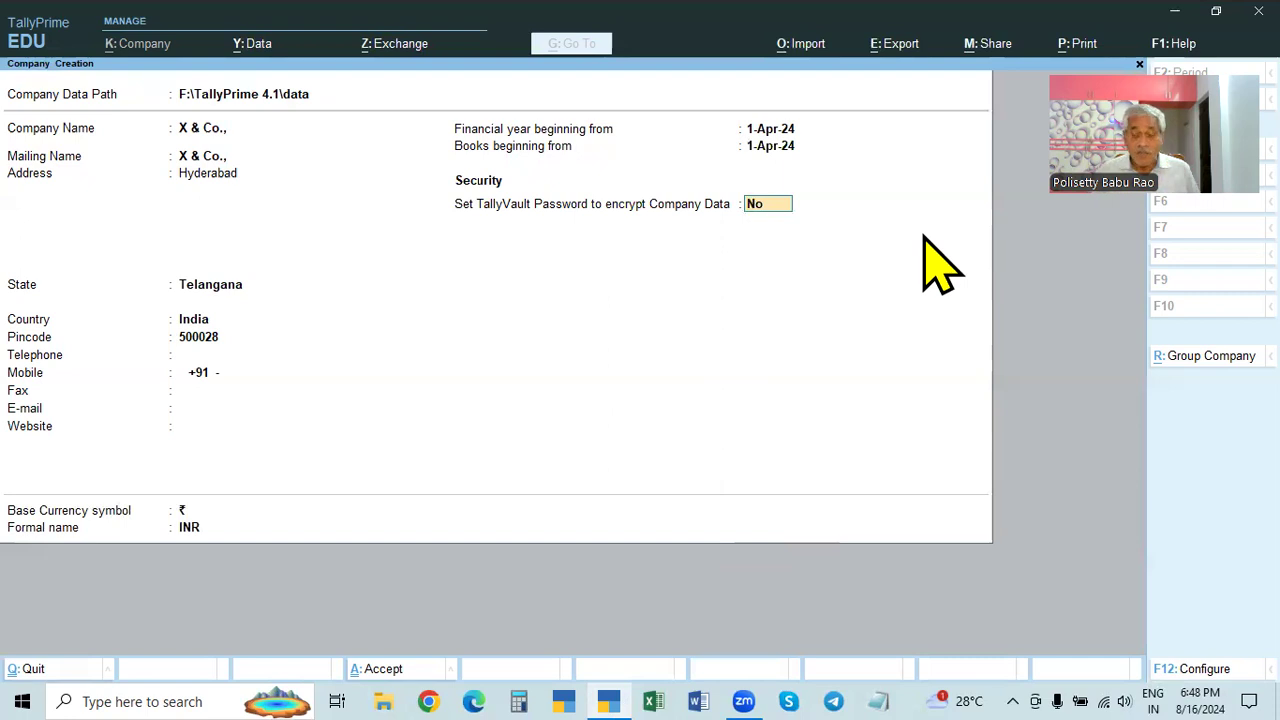
pyautogui.write('y')
pyautogui.press('Return')
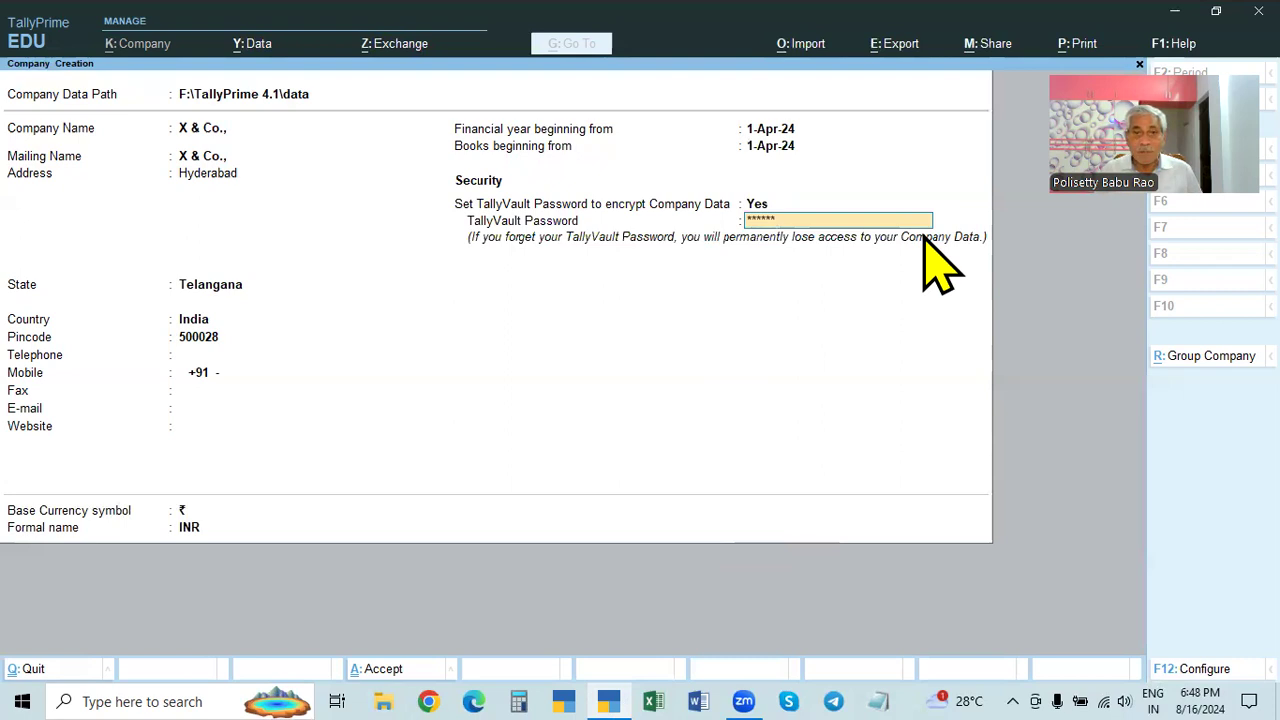
pyautogui.press('Return')
pyautogui.write('****')
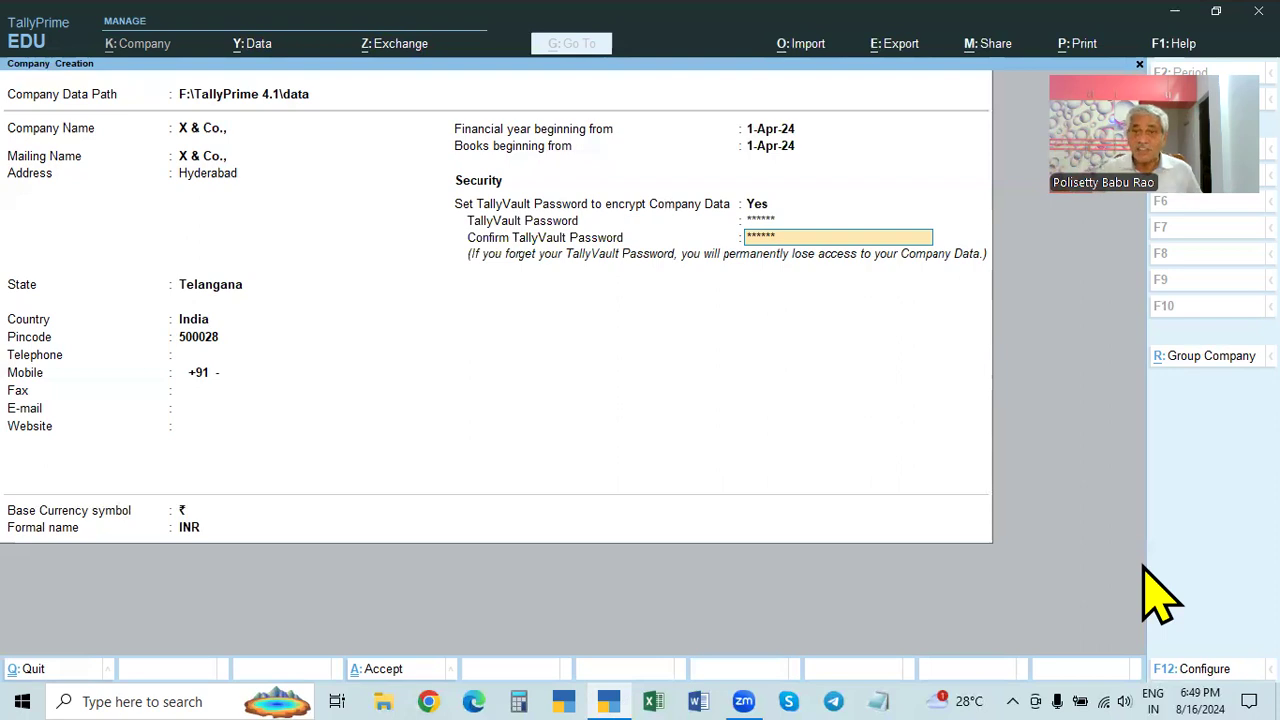
pyautogui.press('Return')
# - Accept the company details and re-enter the TallyVault password to create X & Co
pyautogui.press('Return')
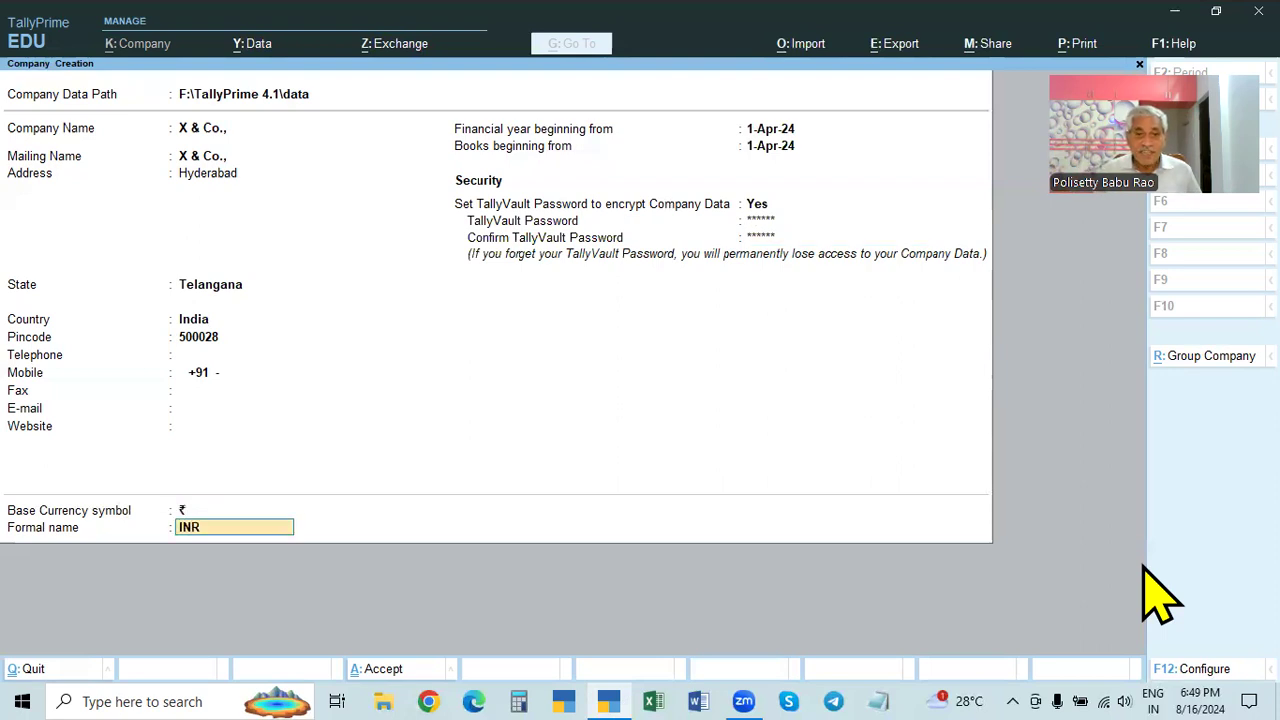
pyautogui.press('Return')
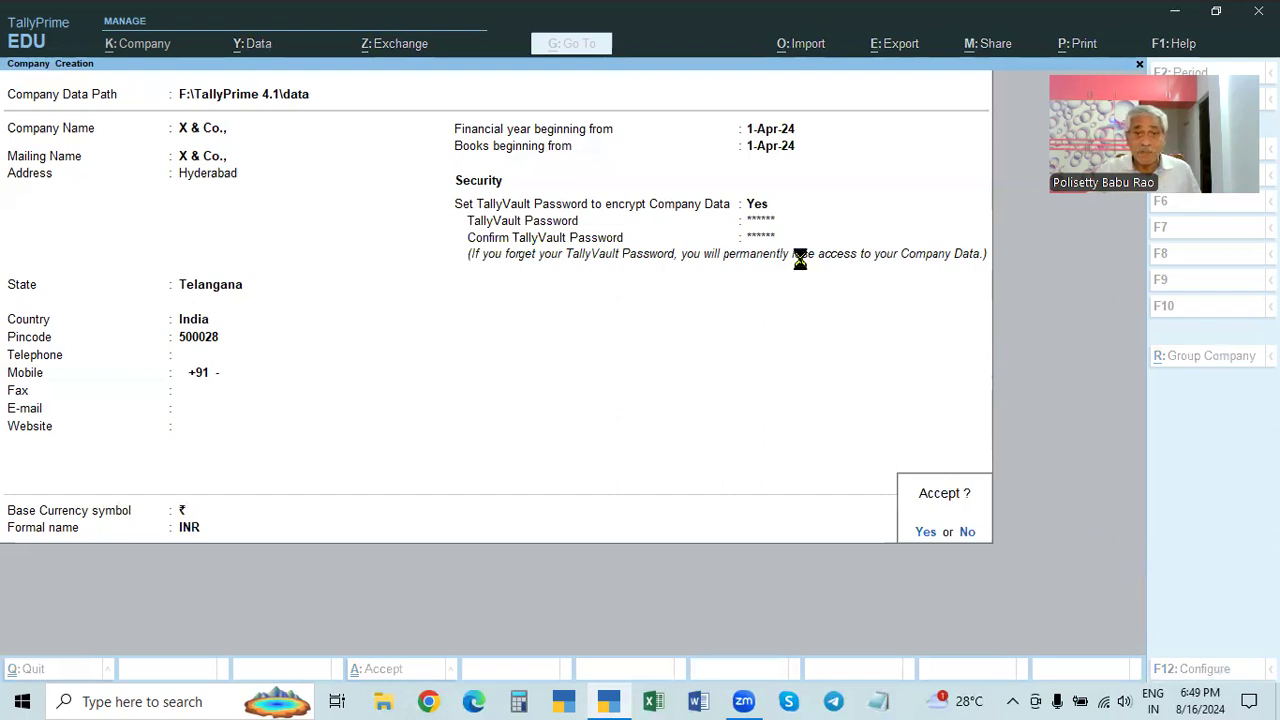
pyautogui.press('Return')
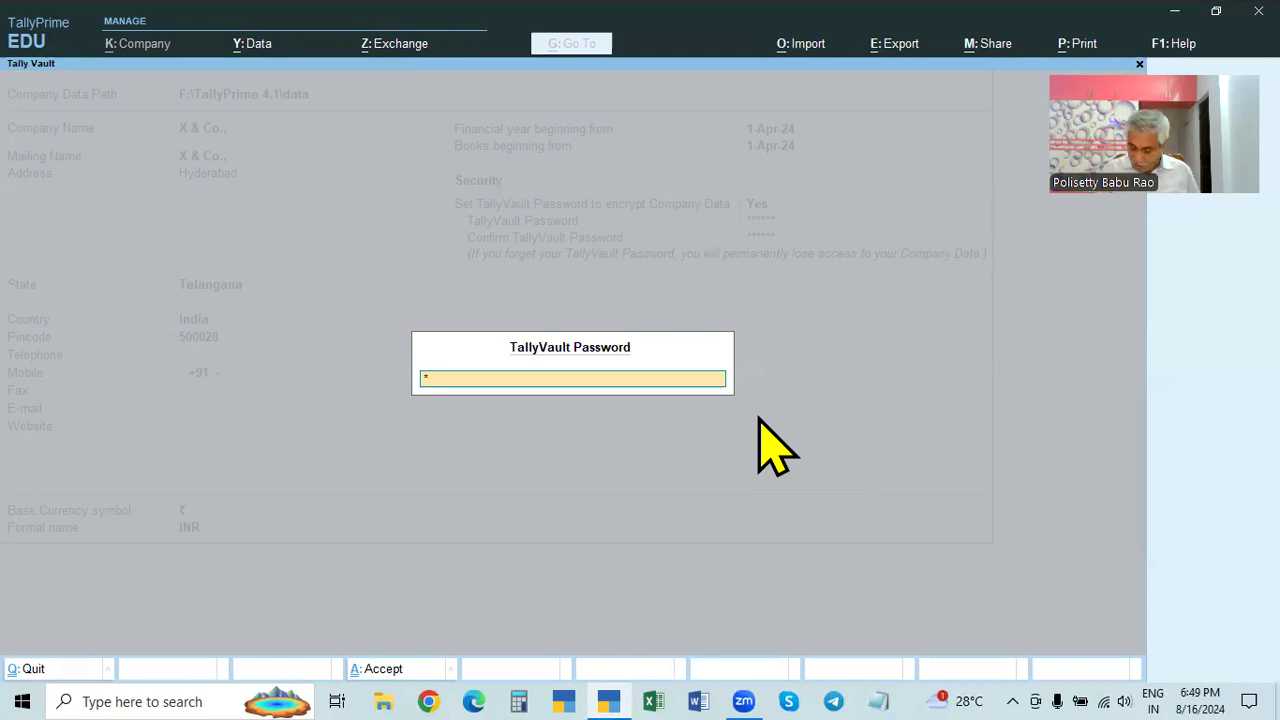
pyautogui.write('***')
pyautogui.press('Return')
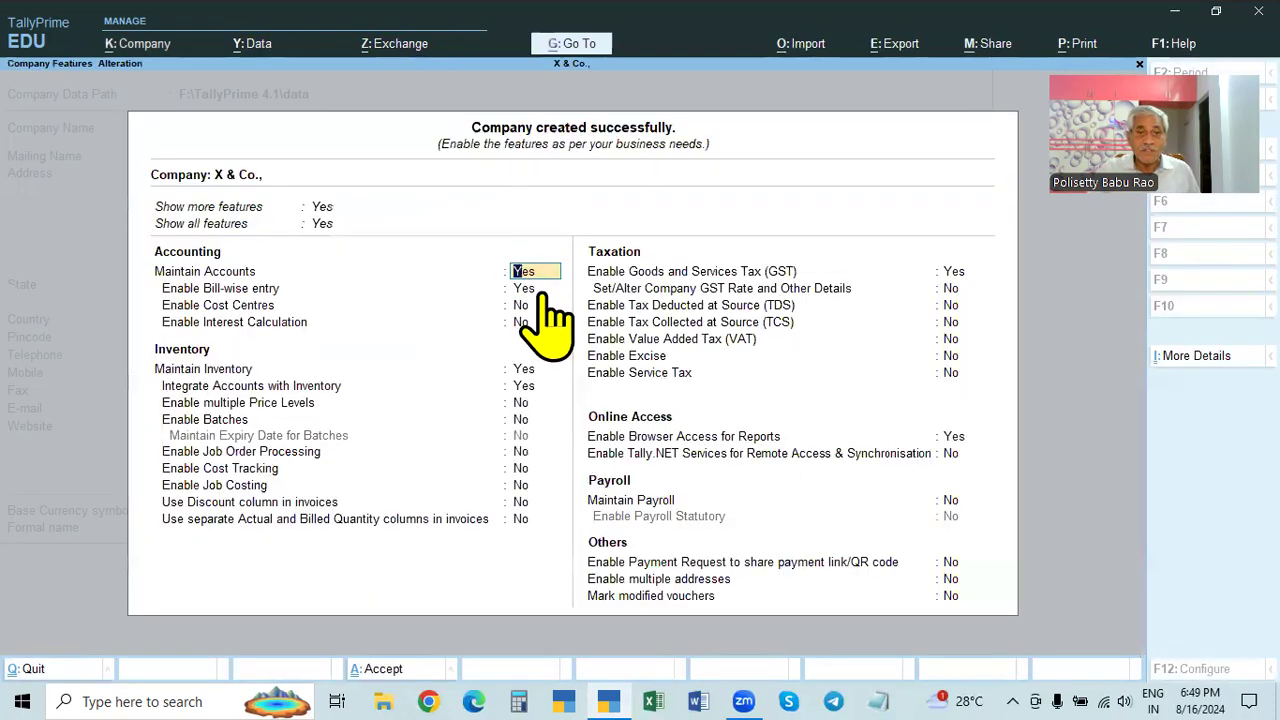
pyautogui.click(548, 288)
pyautogui.press('n')
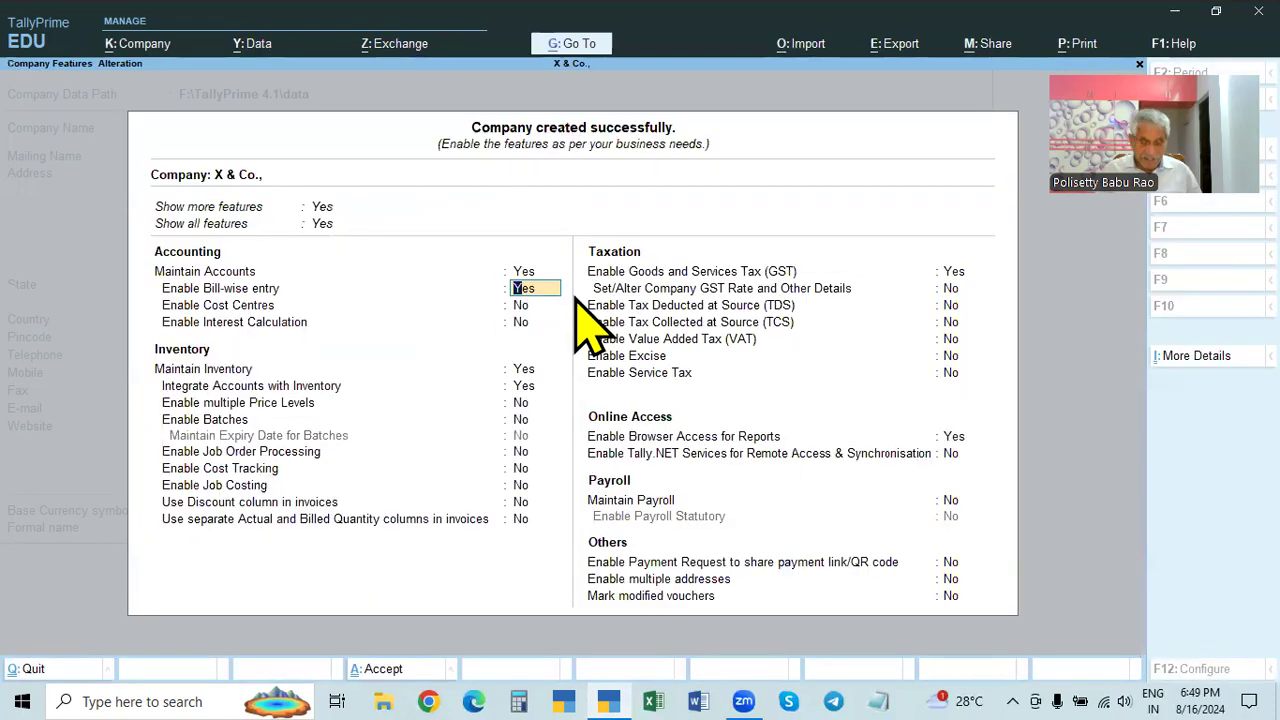
pyautogui.press('Return')
pyautogui.press('Return')
pyautogui.press('Return')
pyautogui.press('Return')
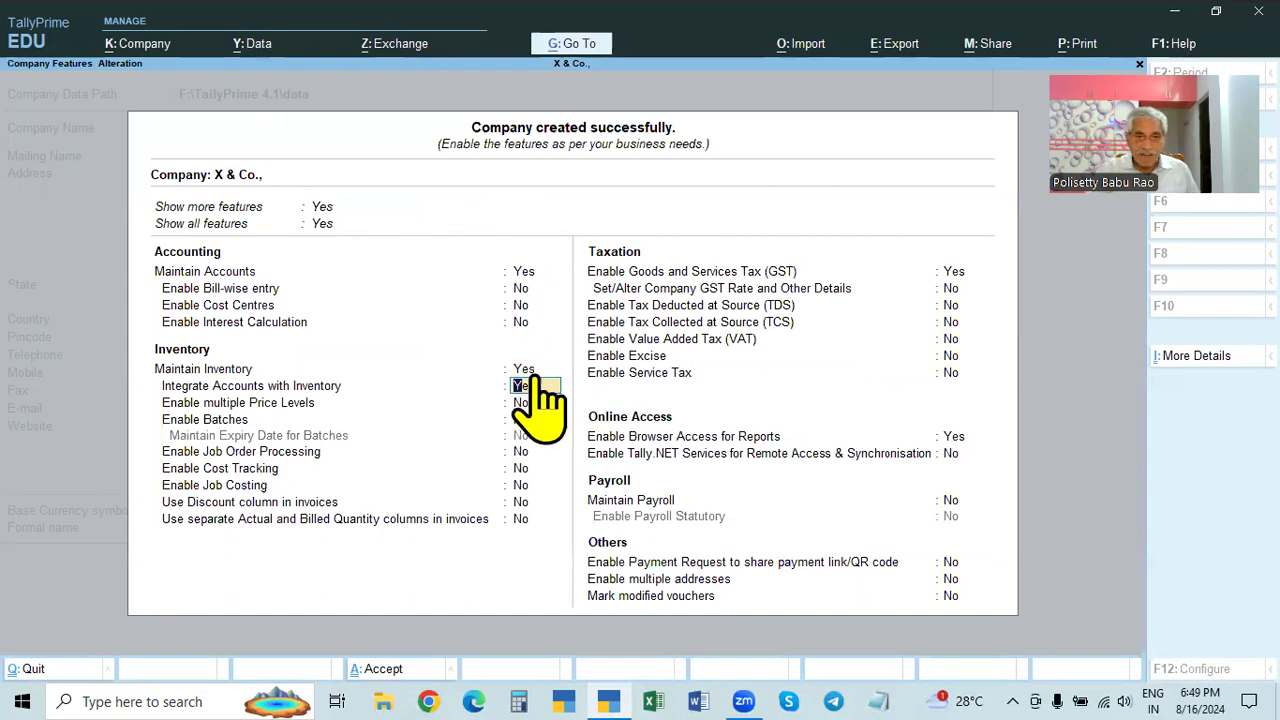
pyautogui.click(952, 273)
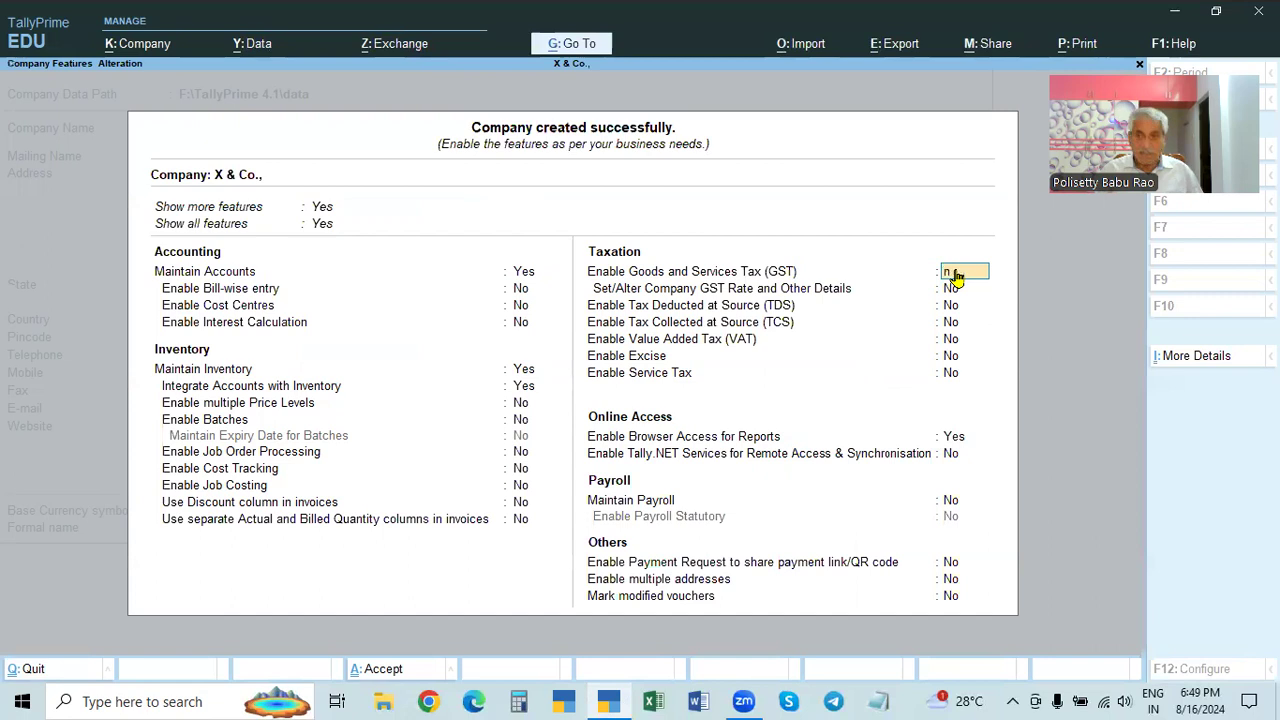
pyautogui.press('n')
pyautogui.press('Return')
pyautogui.press('Return')
pyautogui.press('Return')
pyautogui.press('Return')
pyautogui.press('Return')
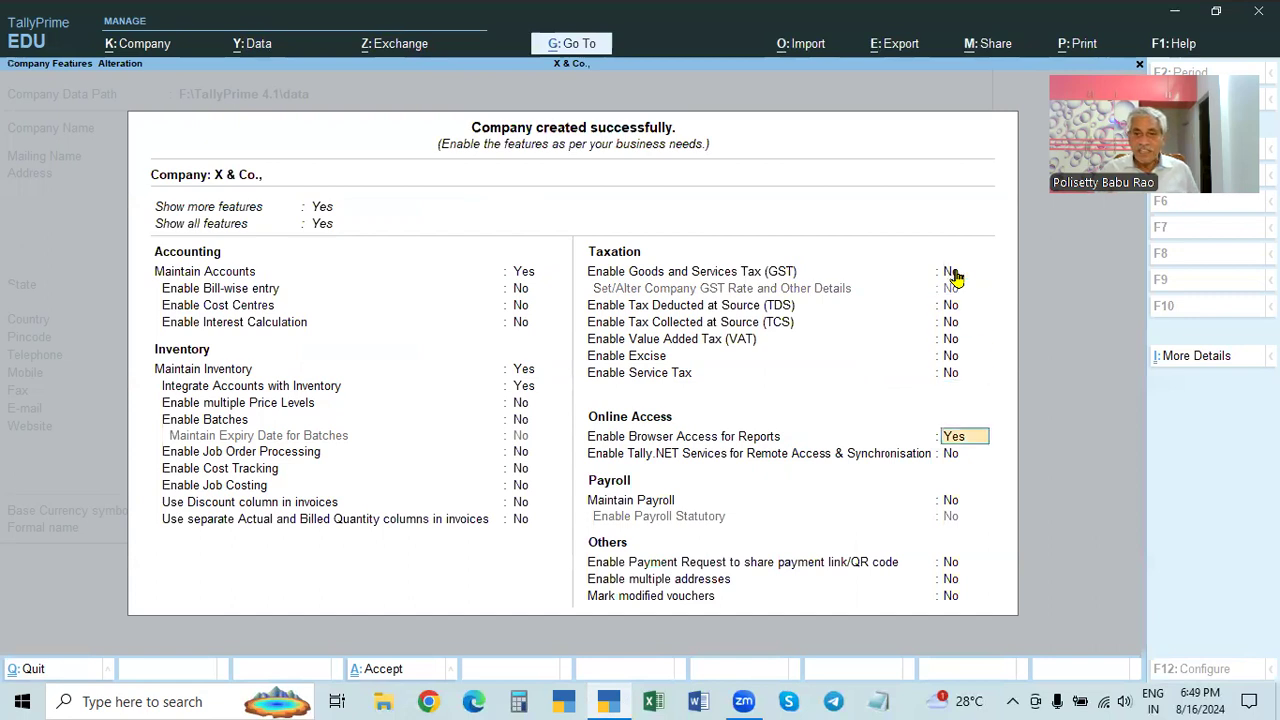
pyautogui.press('n')
pyautogui.press('Return')
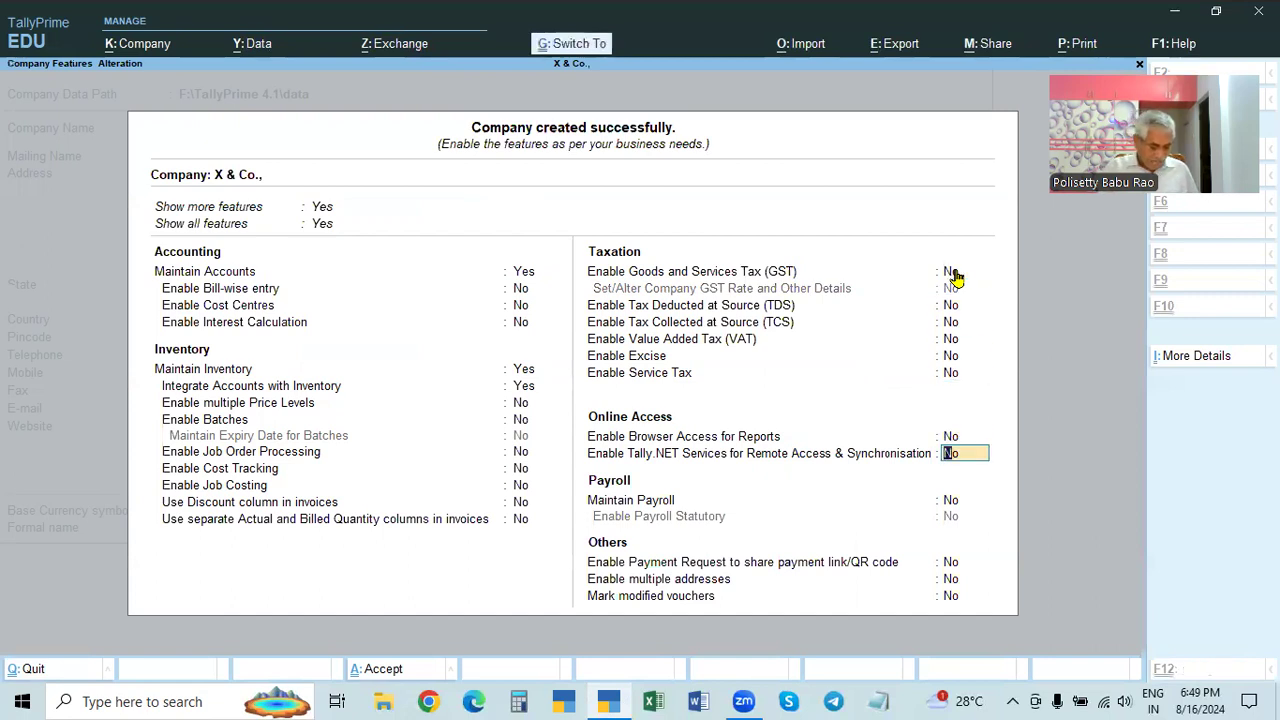
pyautogui.hotkey('ctrl', 'a')
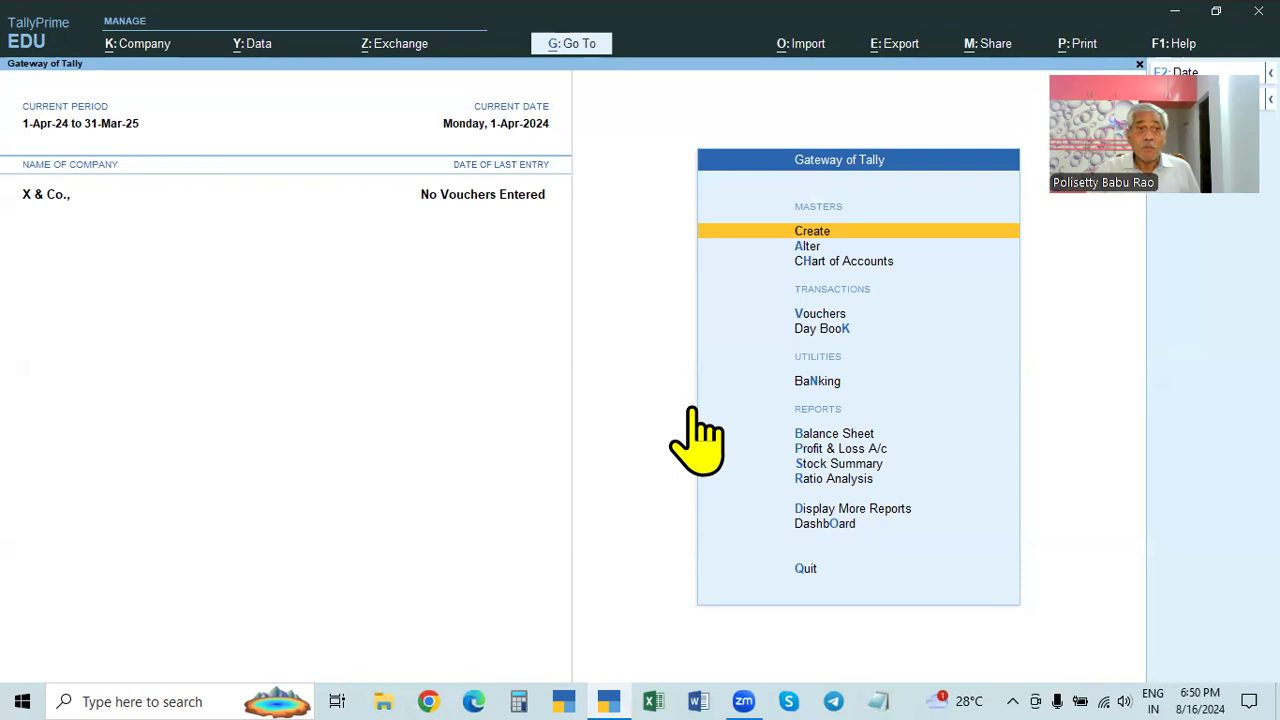
# - Shut X & Co. using Ctrl+F3 to reach the company selection list
pyautogui.click(133, 45)
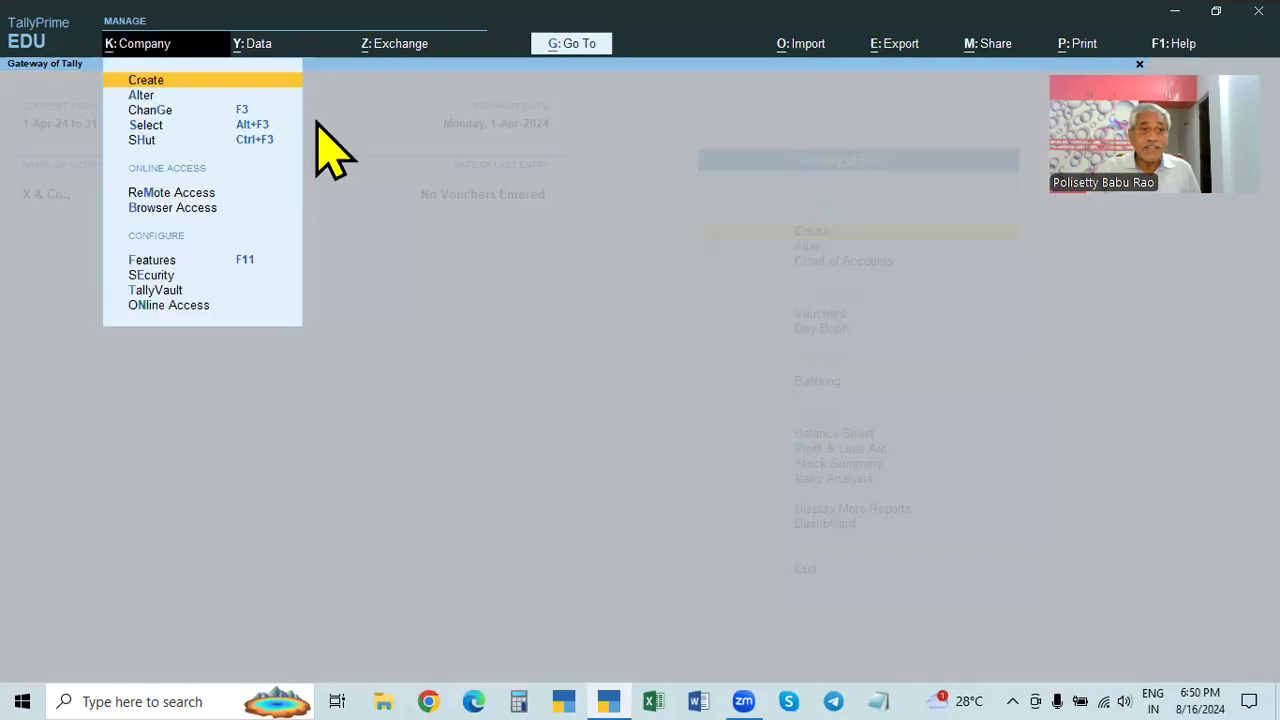
pyautogui.click(520, 240)
pyautogui.hotkey('ctrl', 'F3')
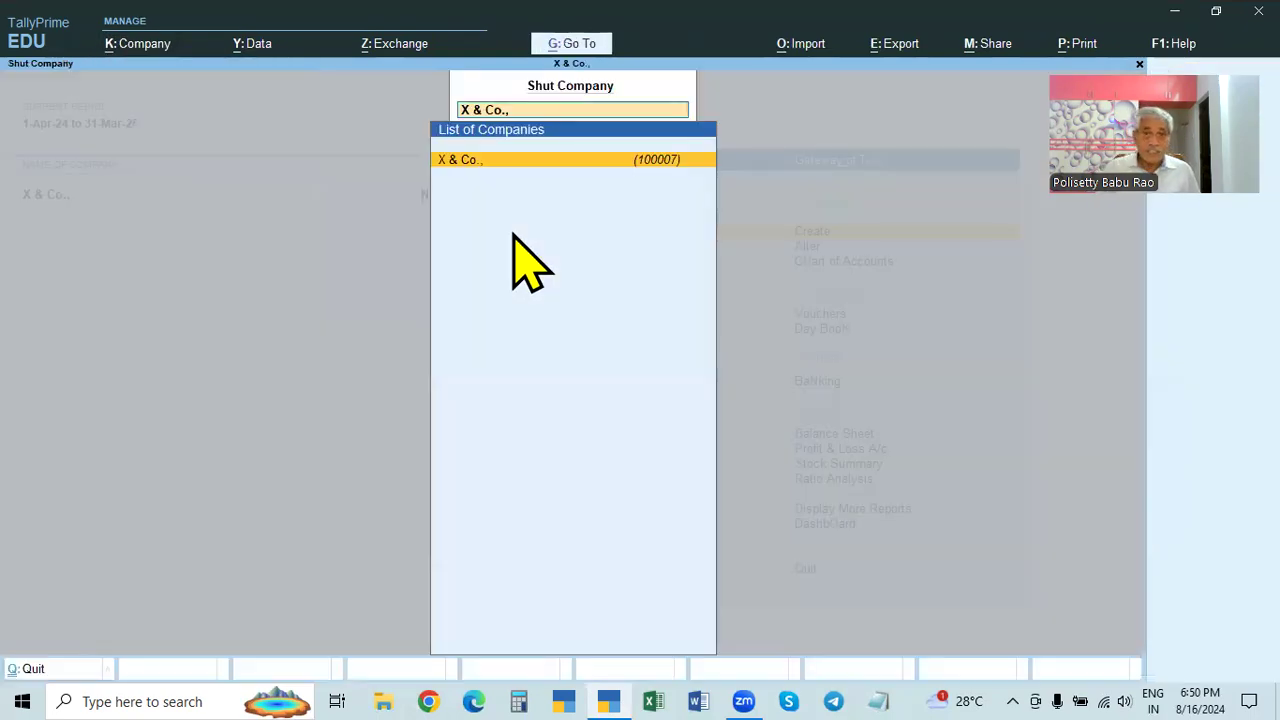
pyautogui.press('Return')
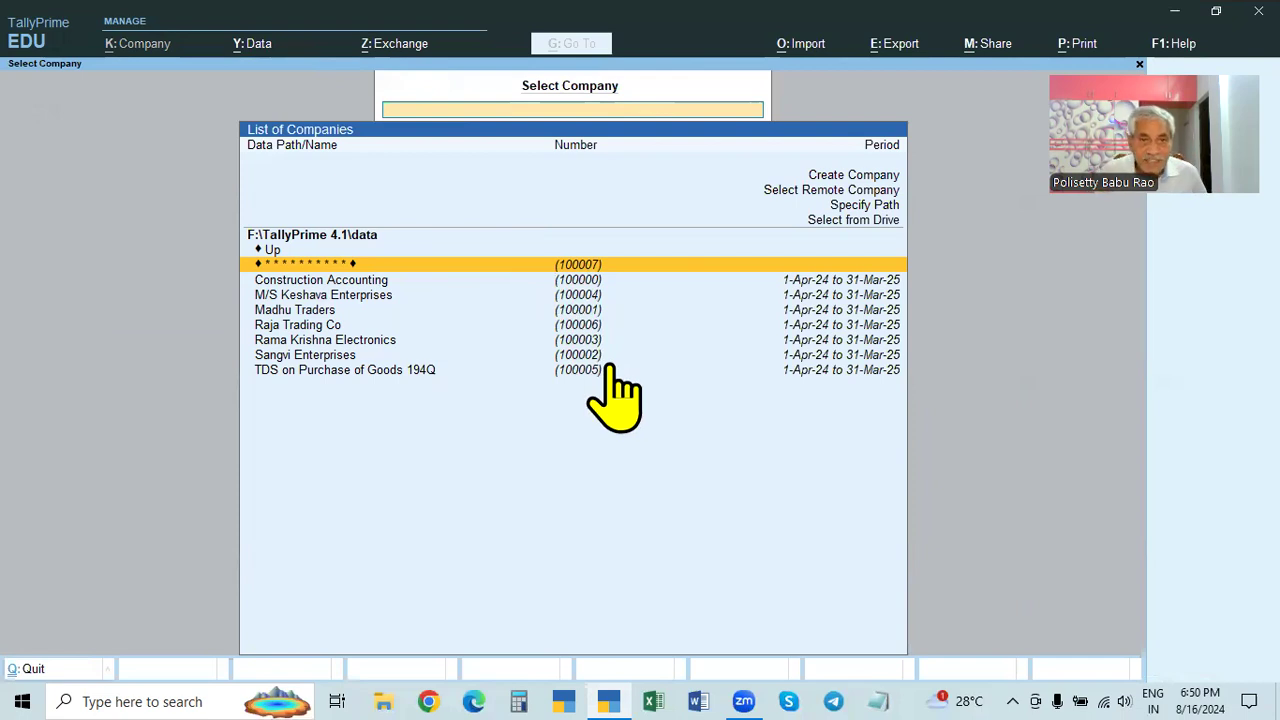
# - Reopen the masked company 100007 by retyping its TallyVault password
pyautogui.press('Return')
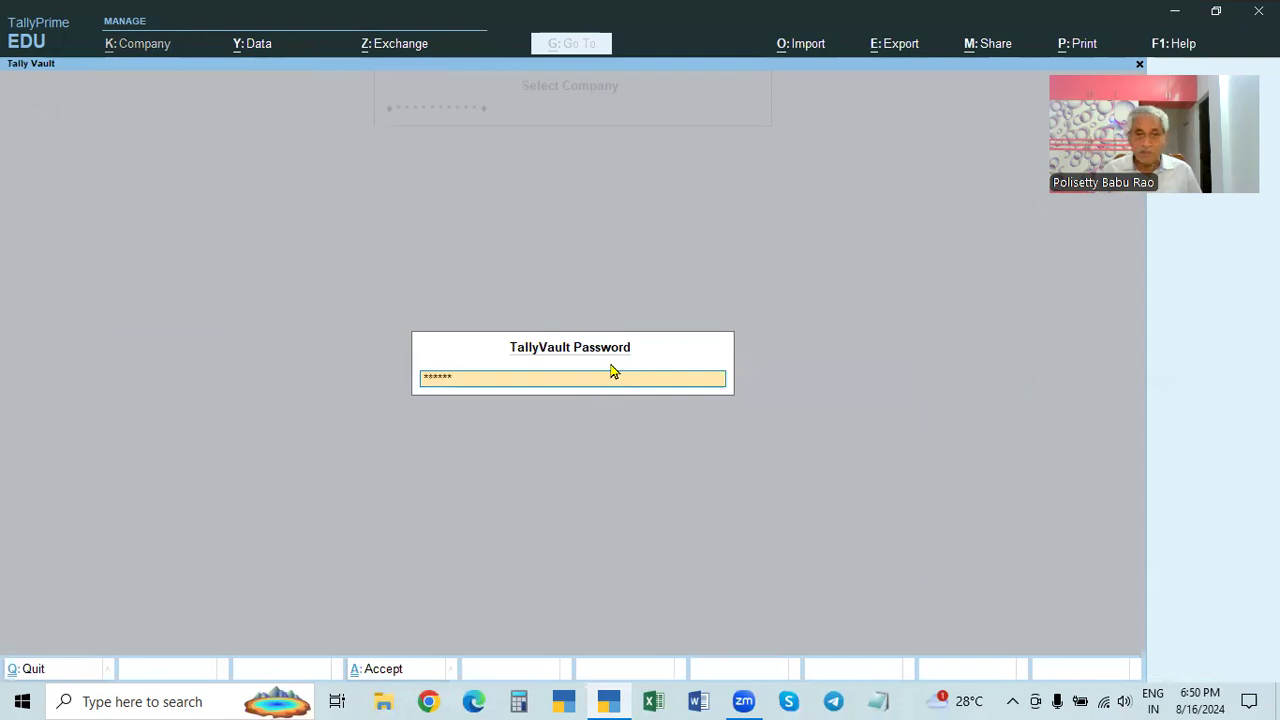
pyautogui.press('BackSpace')
pyautogui.press('BackSpace')
pyautogui.press('BackSpace')
pyautogui.press('BackSpace')
pyautogui.press('BackSpace')
pyautogui.press('BackSpace')
pyautogui.press('BackSpace')
pyautogui.press('BackSpace')
pyautogui.press('BackSpace')
pyautogui.press('BackSpace')
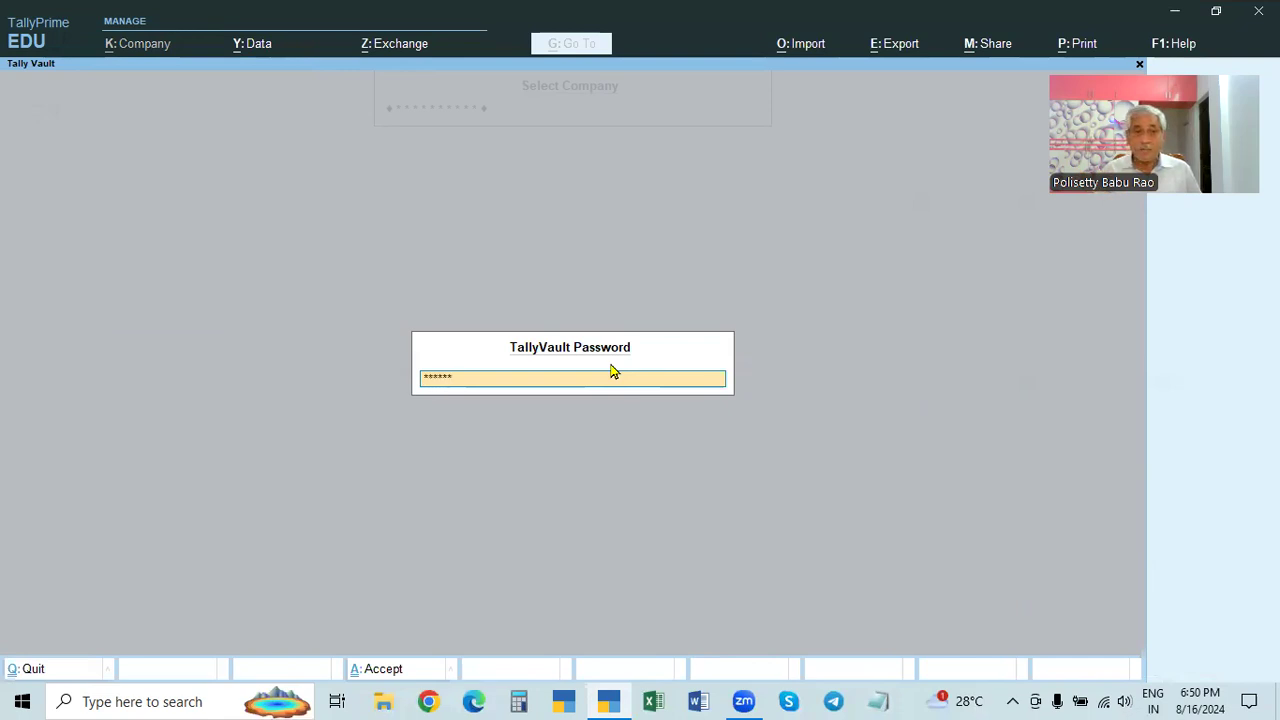
pyautogui.press('Return')
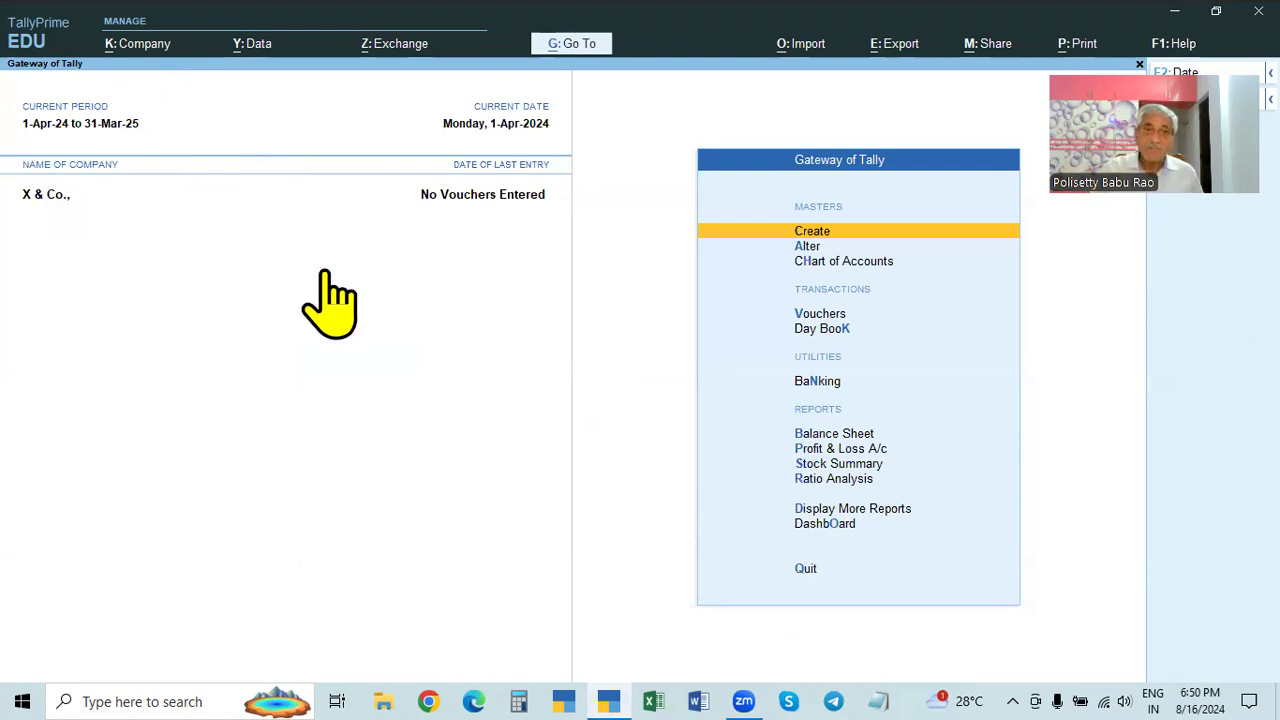
# - View X & Co.'s details in Company Alter without changes, then shut it with Ctrl+F3
pyautogui.click(145, 48)
pyautogui.click(148, 96)
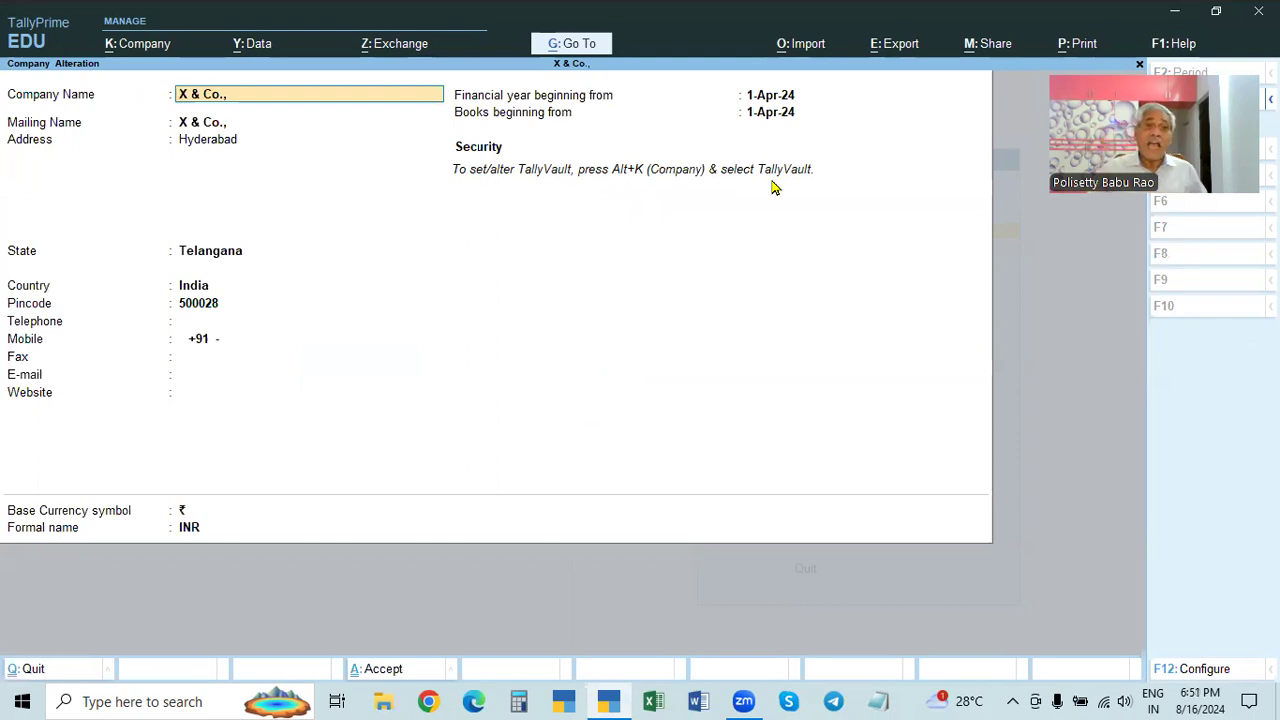
pyautogui.press('BackSpace')
pyautogui.press('Escape')
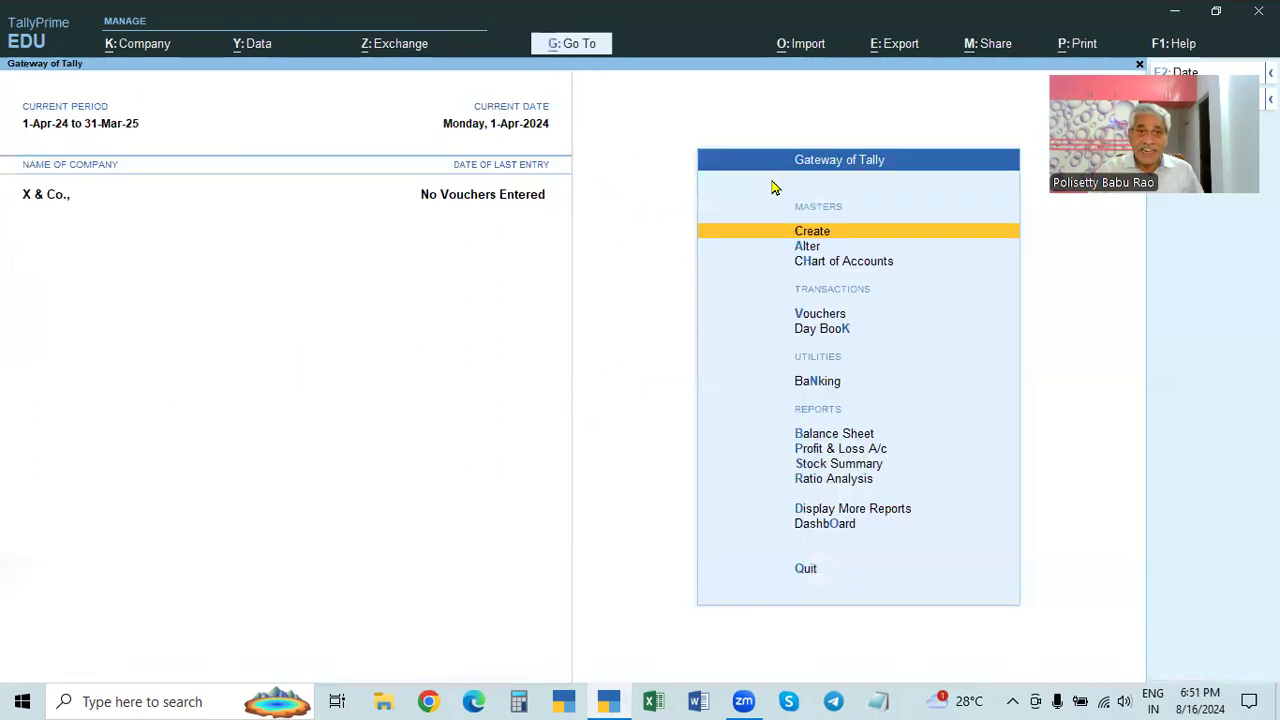
pyautogui.hotkey('ctrl', 'F3')
pyautogui.press('Return')
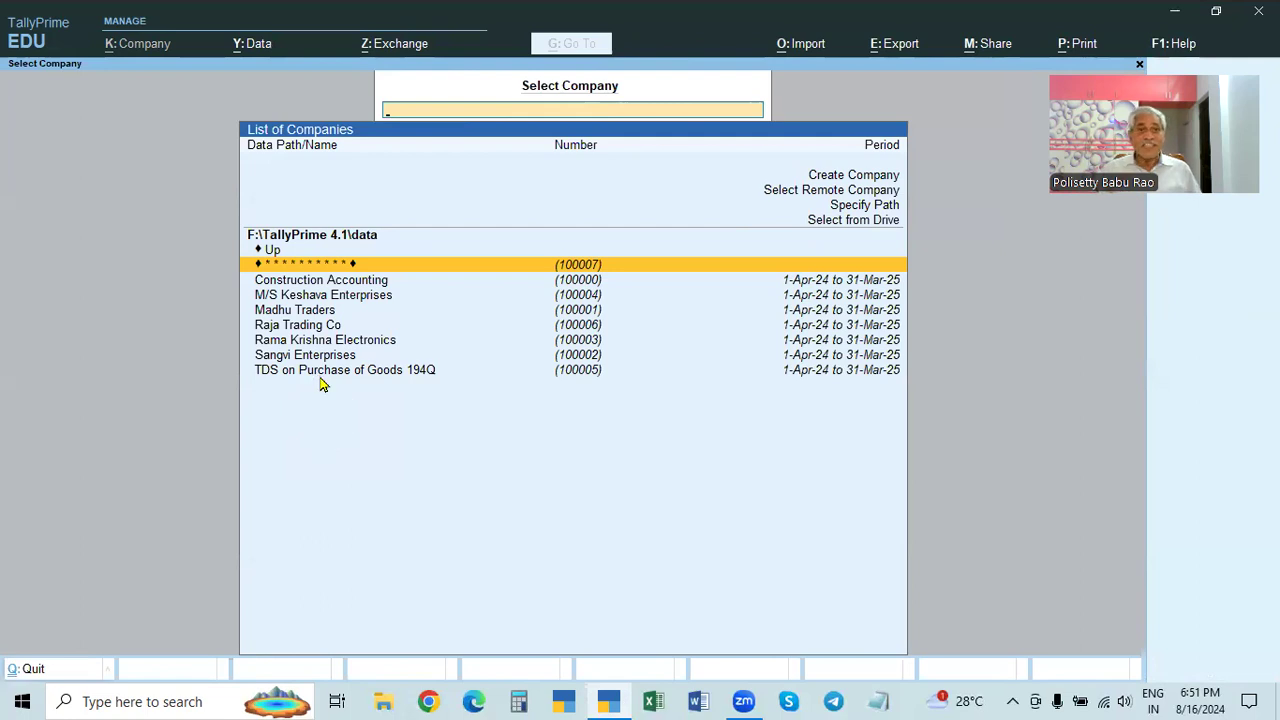
pyautogui.press('Return')
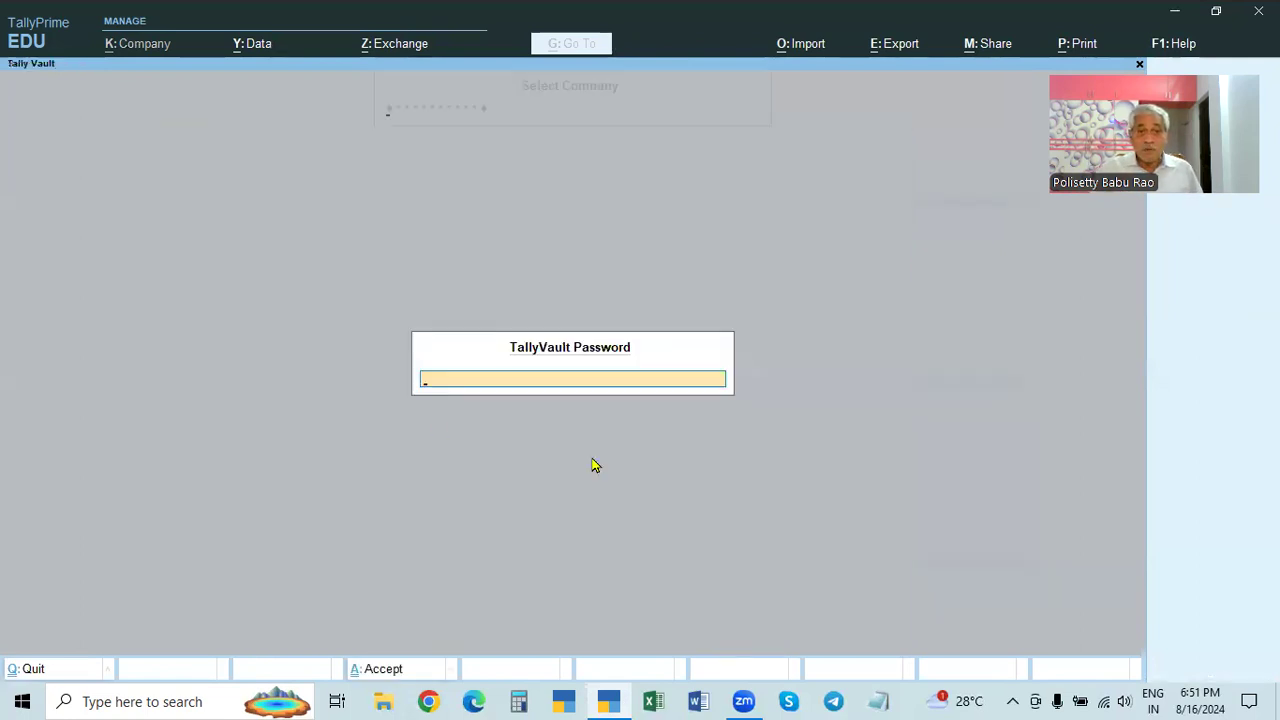
pyautogui.press('Escape')
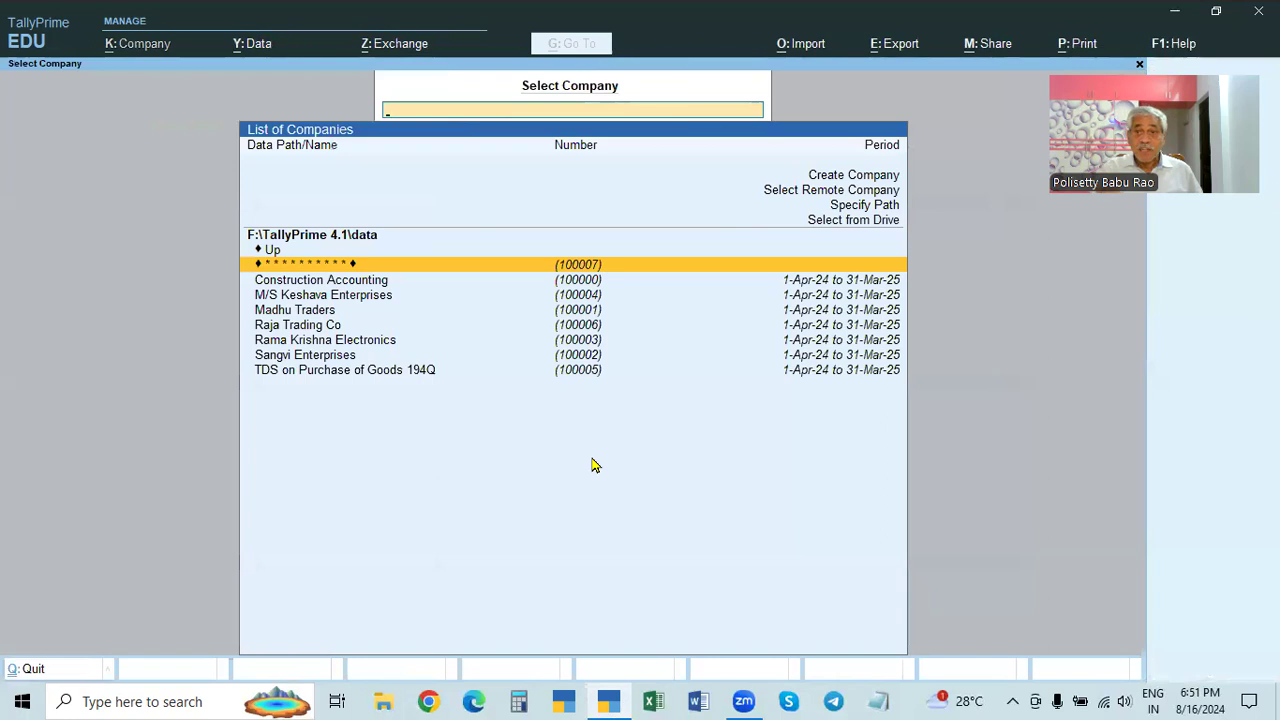
pyautogui.click(327, 357)
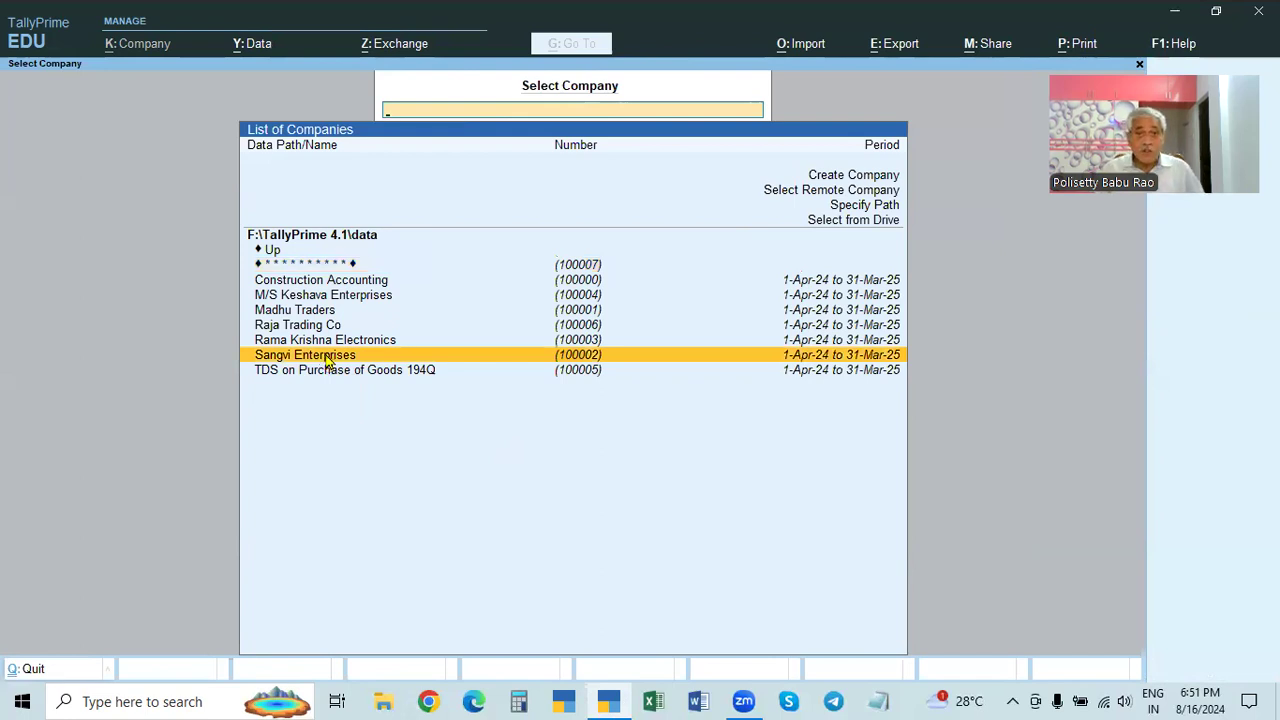
# - Select Sangvi Enterprises from the List of Companies
pyautogui.click(328, 358)
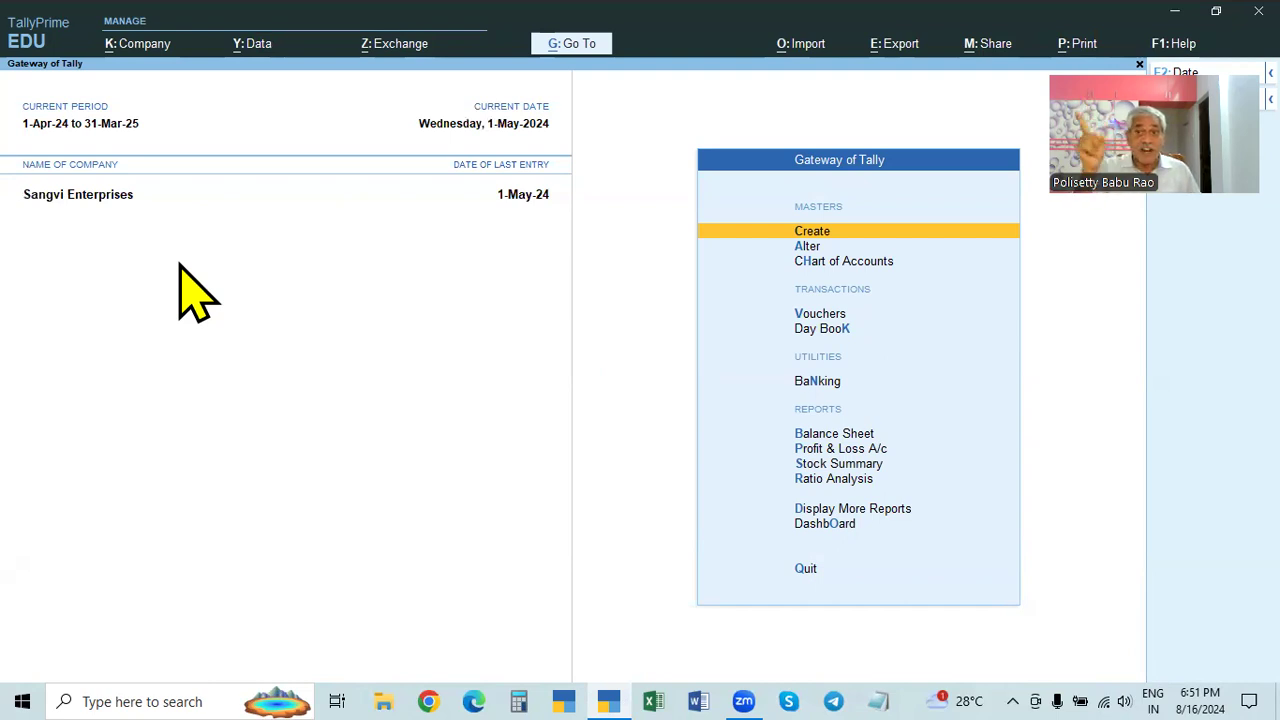
# - Open Sangvi Enterprises in Company Alter and set TallyVault encryption Yes, User Access Control No
pyautogui.click(143, 46)
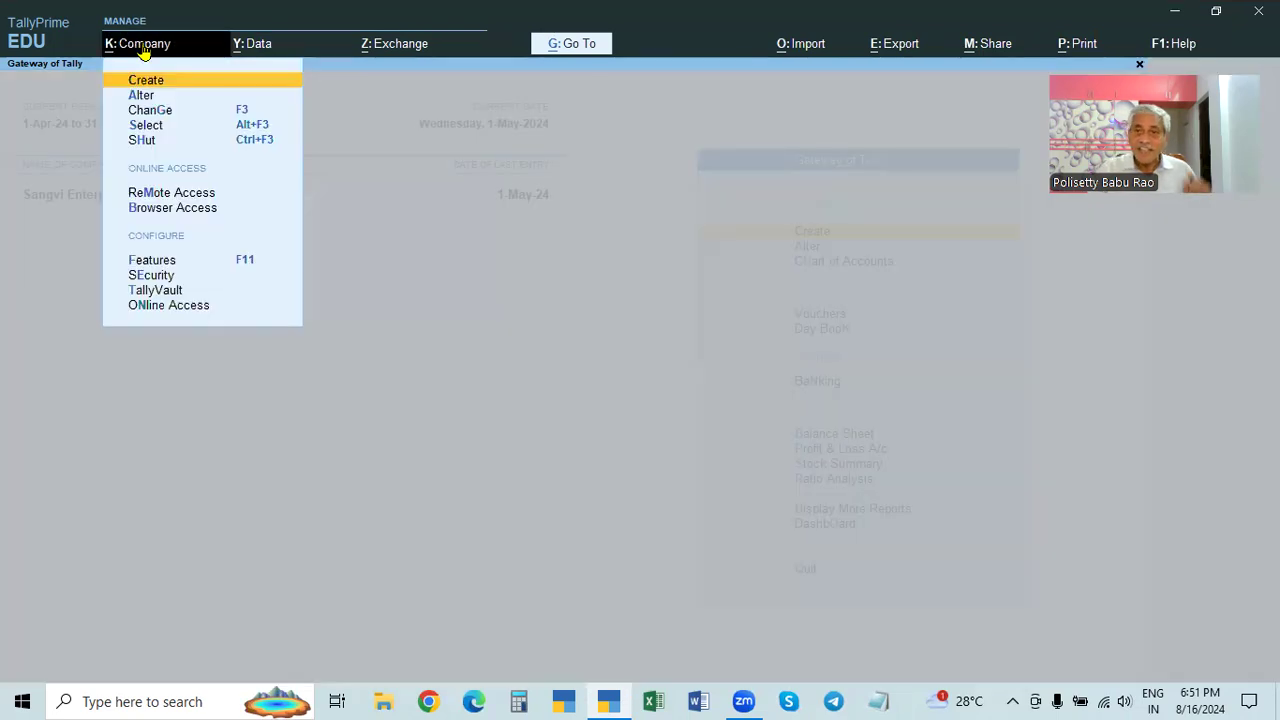
pyautogui.click(139, 95)
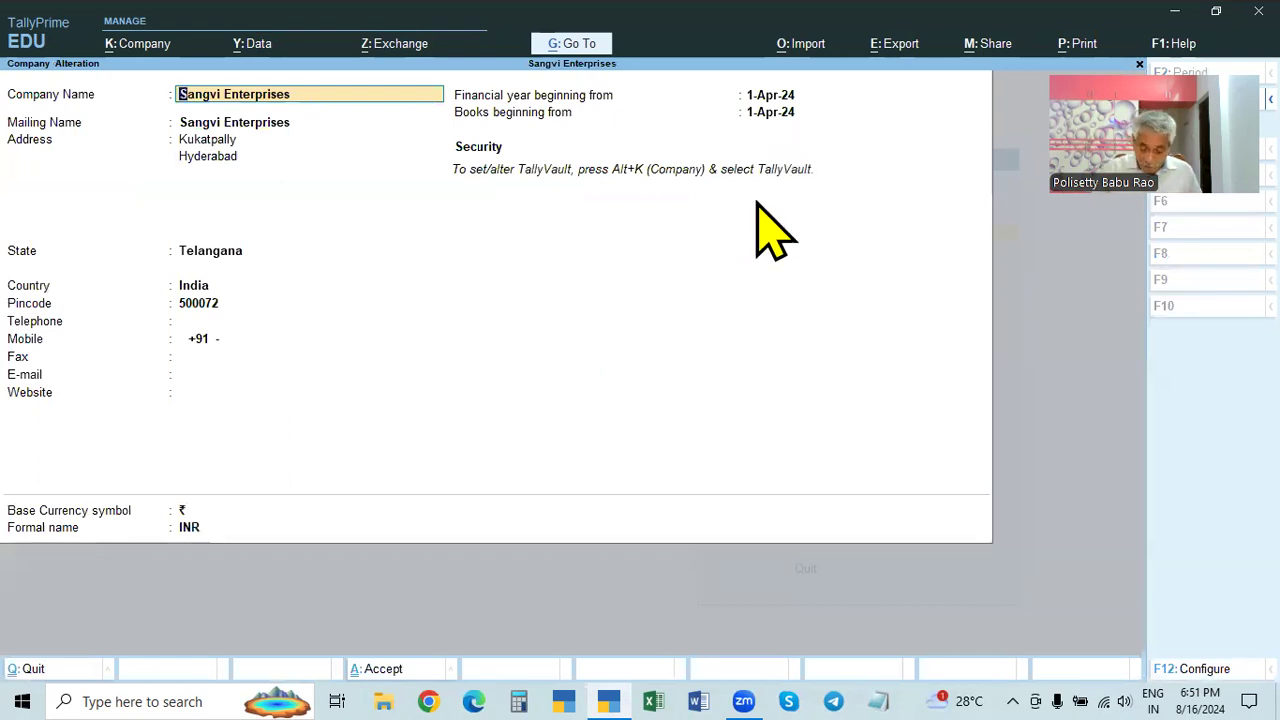
pyautogui.press('F12')
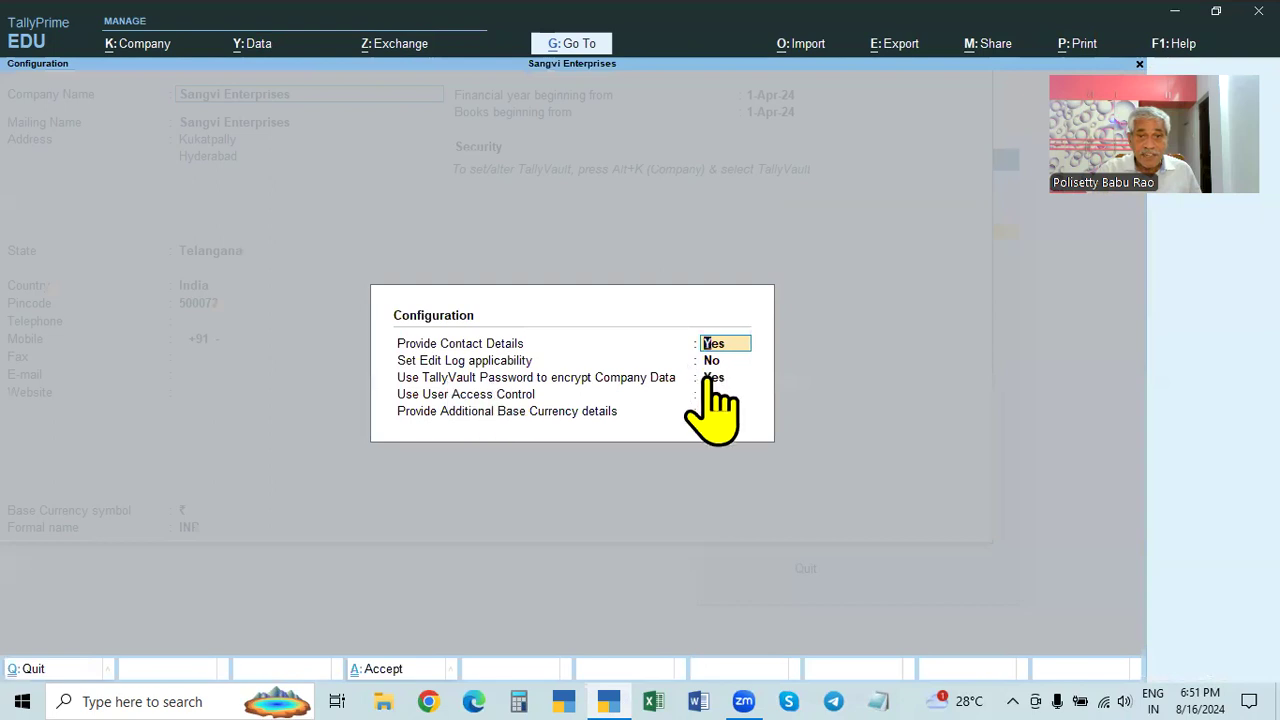
pyautogui.click(710, 377)
pyautogui.click(714, 392)
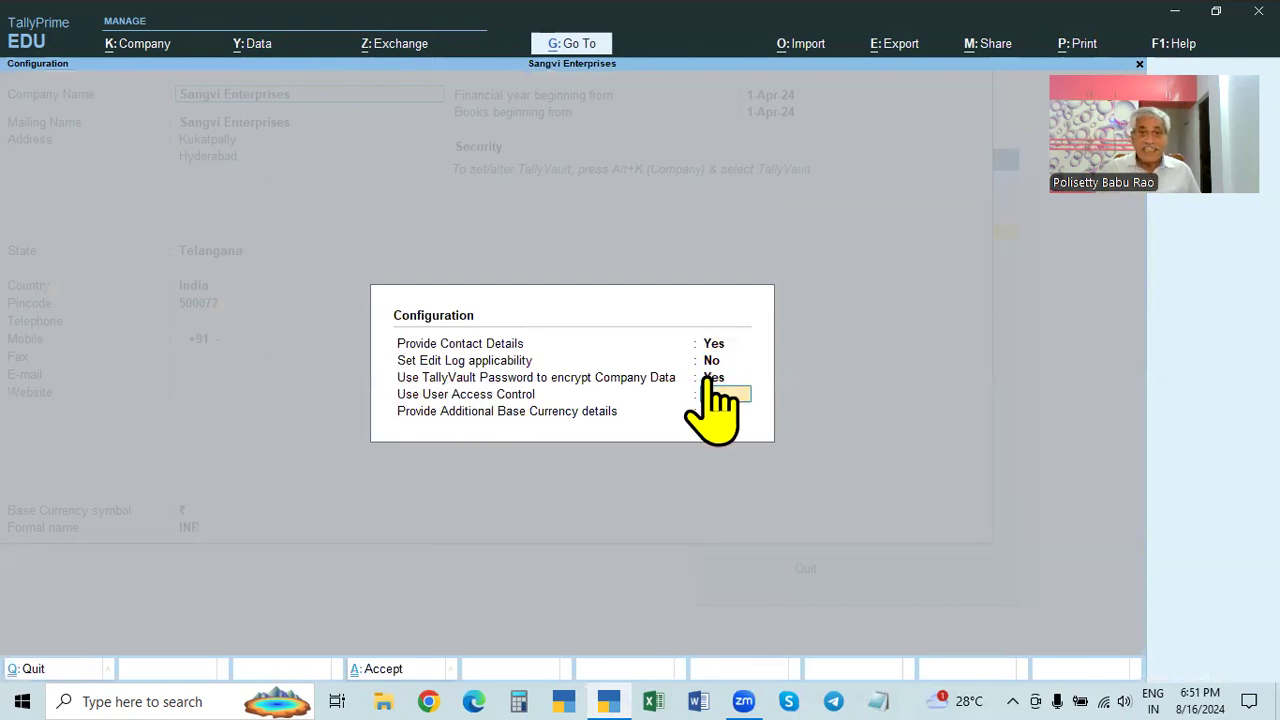
pyautogui.press('Return')
pyautogui.press('Return')
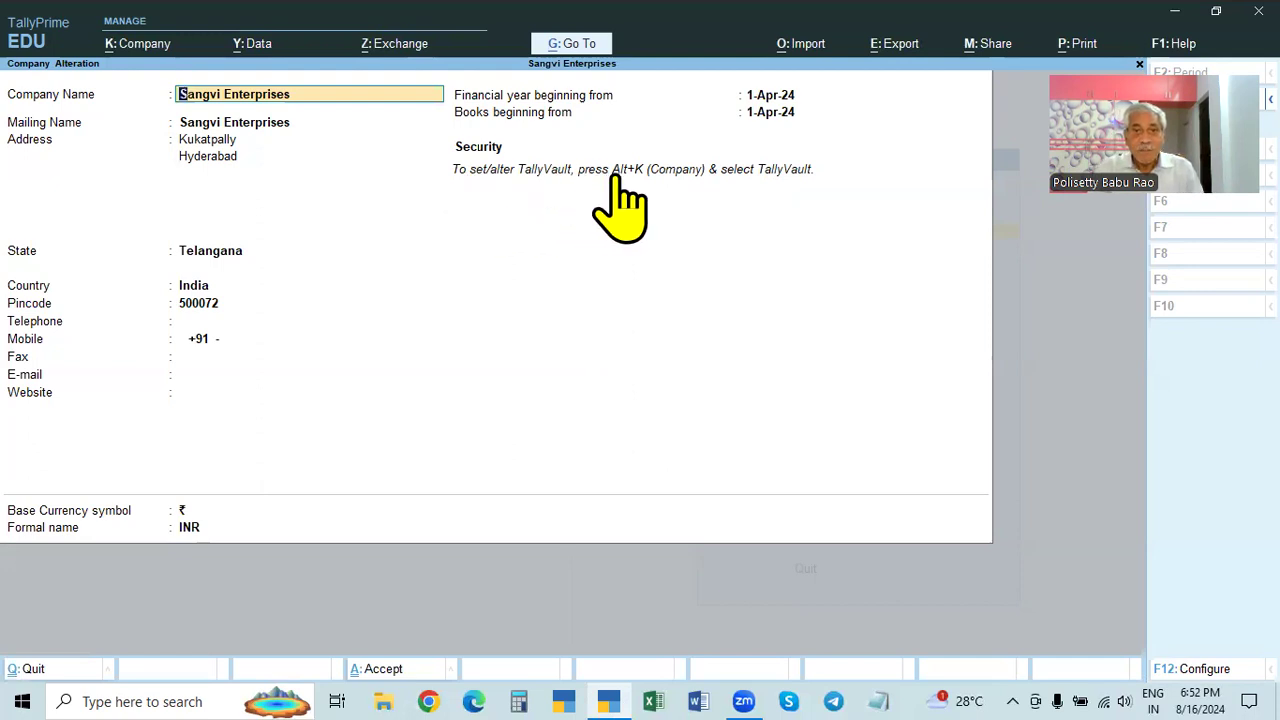
pyautogui.click(132, 48)
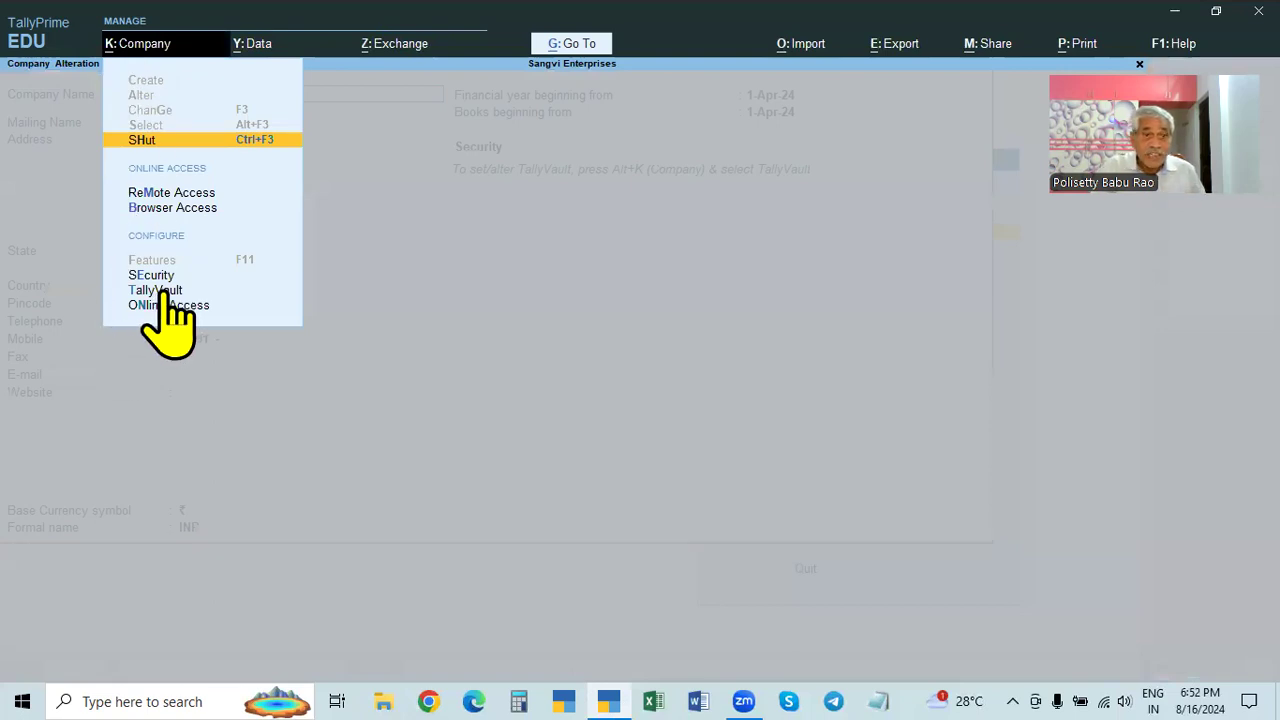
pyautogui.click(158, 290)
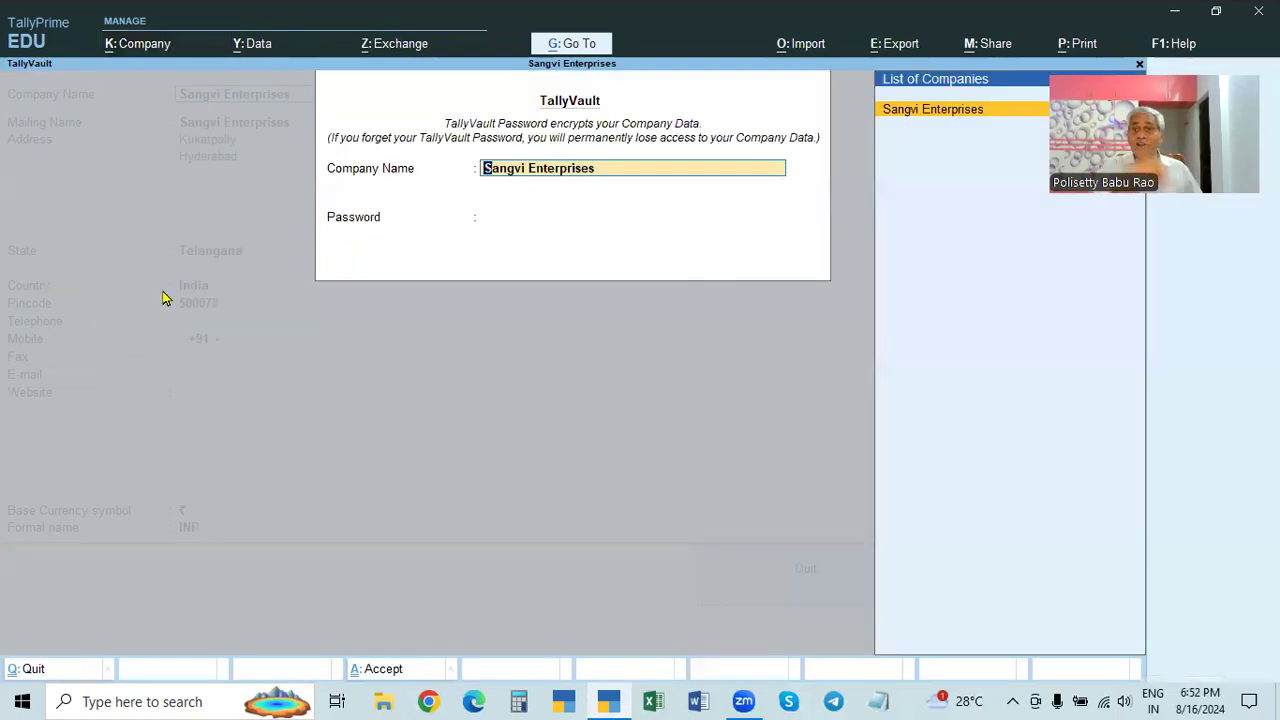
pyautogui.press('Escape')
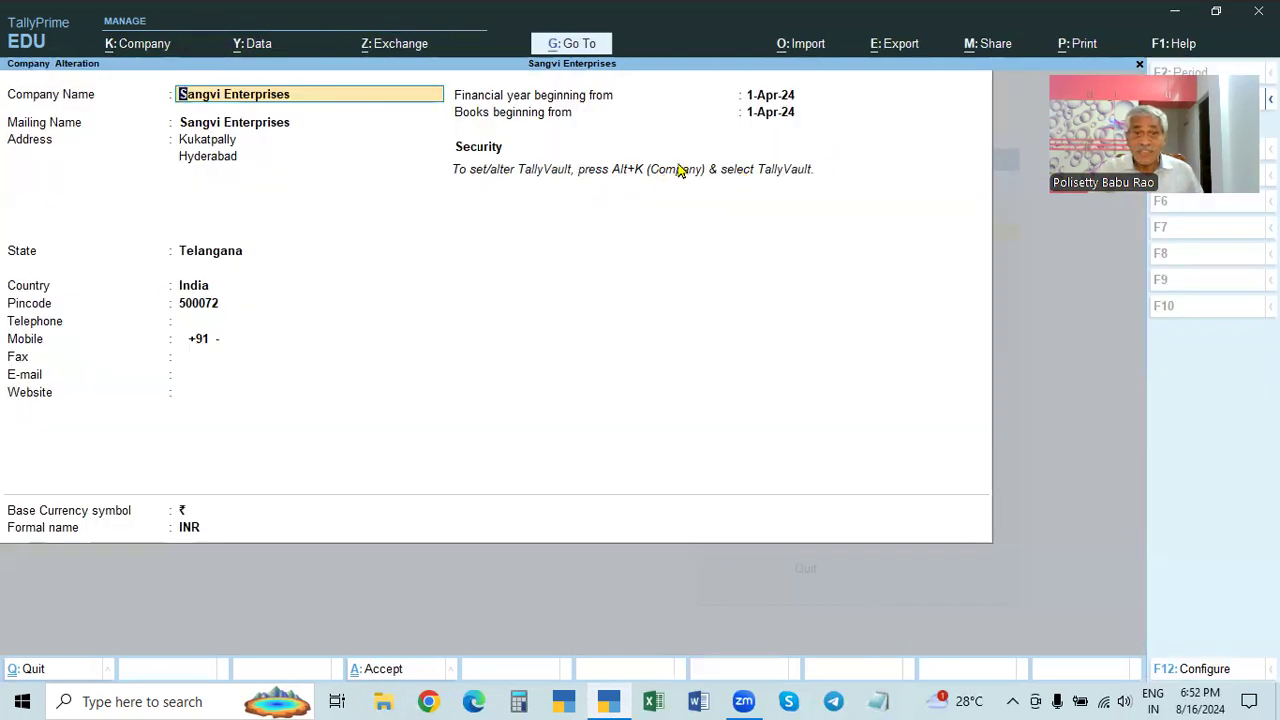
pyautogui.click(130, 44)
pyautogui.click(157, 291)
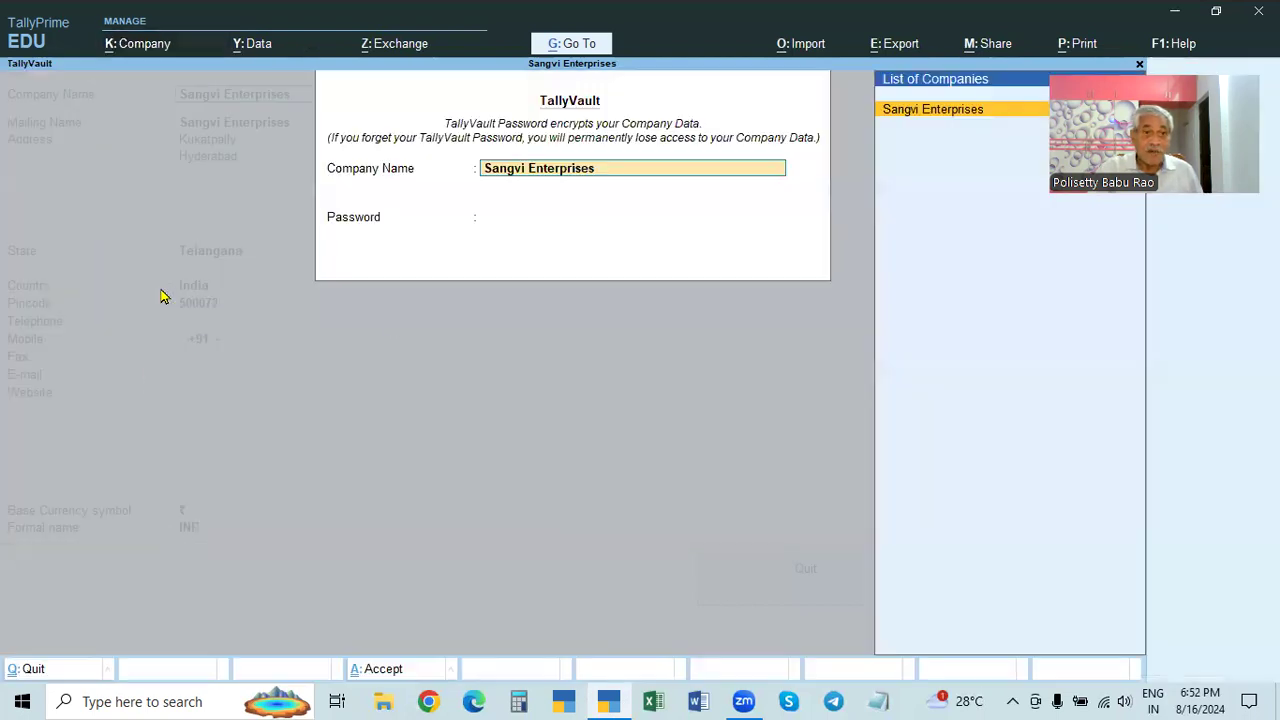
pyautogui.press('Escape')
pyautogui.press('Escape')
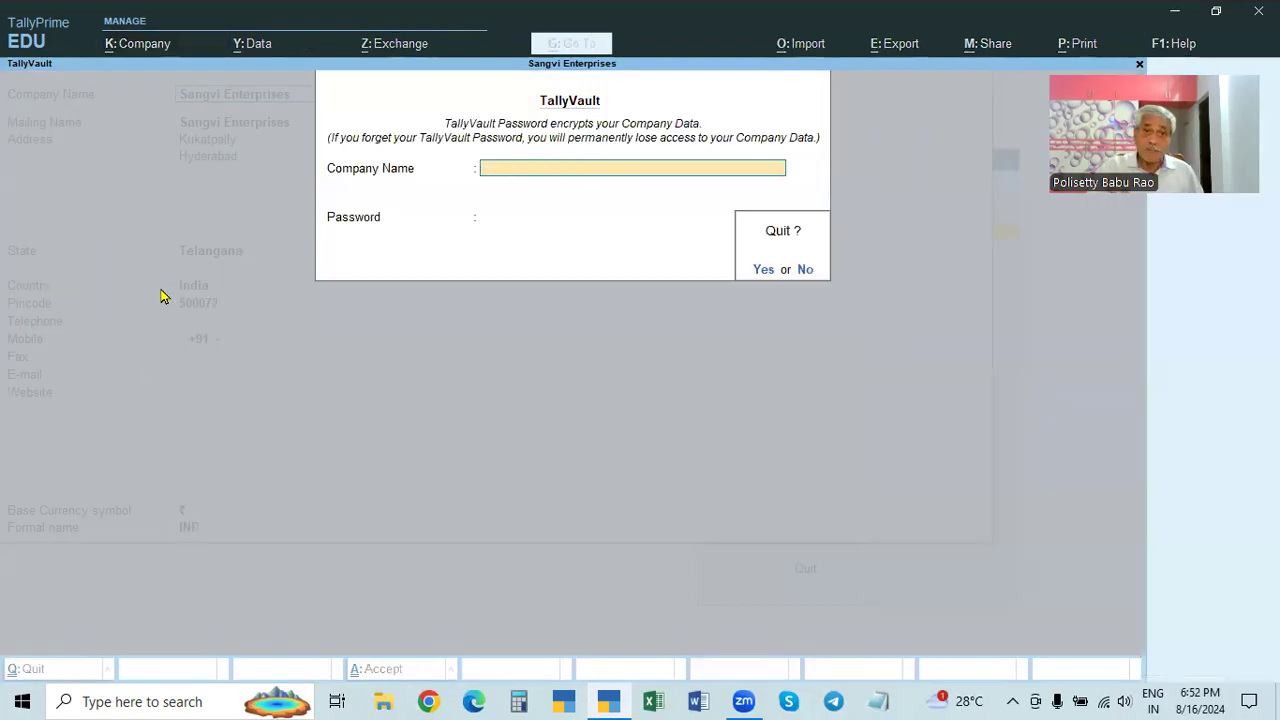
pyautogui.press('Return')
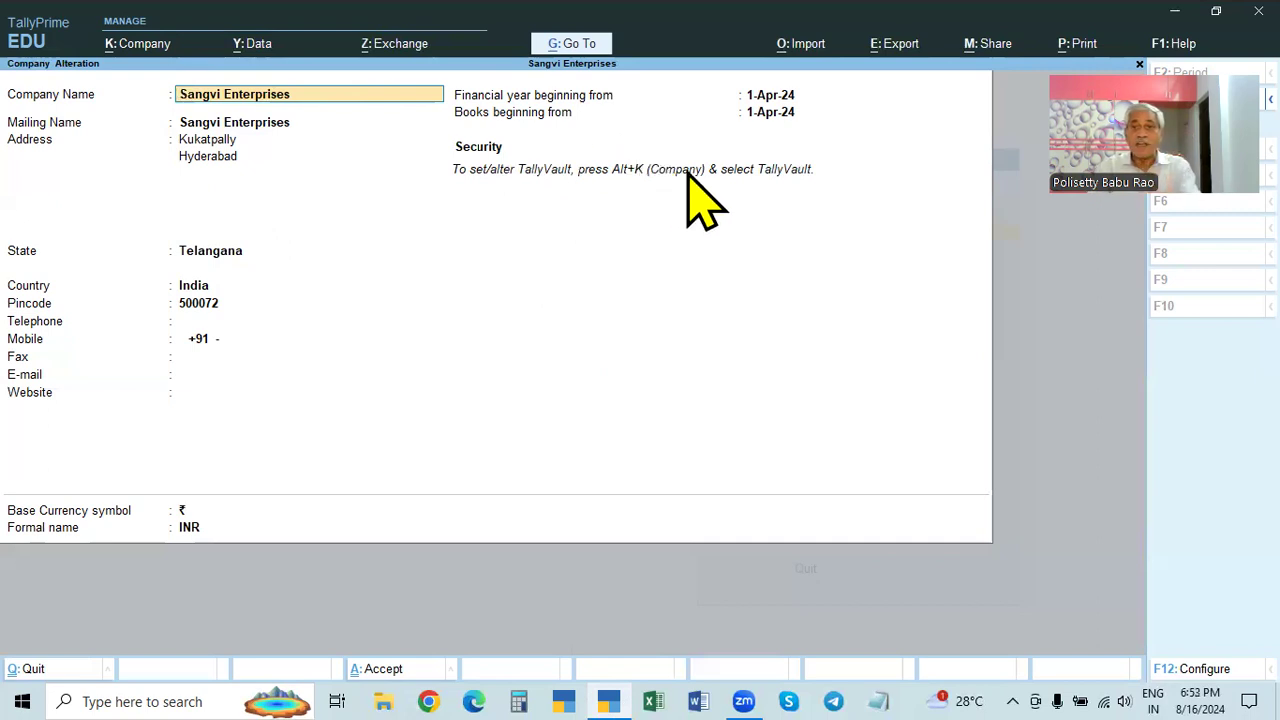
# - Set and confirm a TallyVault password for Sangvi Enterprises, agreeing to close open screens
pyautogui.click(130, 45)
pyautogui.click(150, 291)
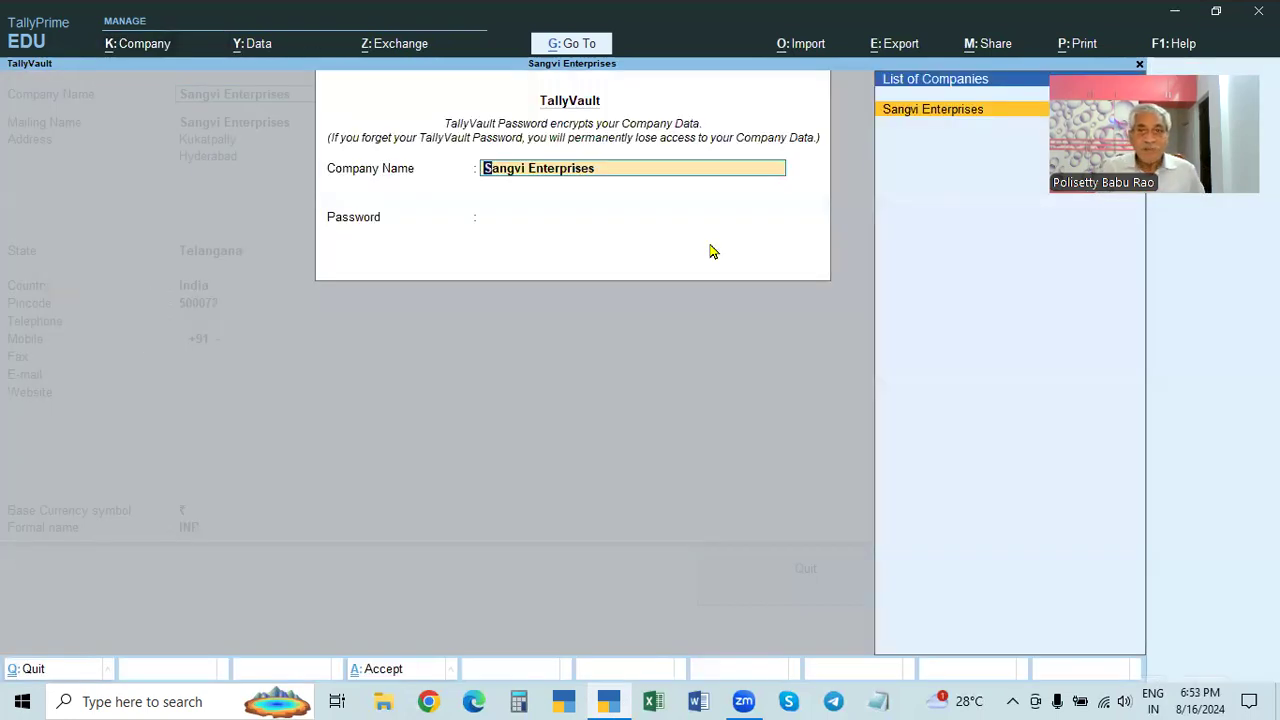
pyautogui.press('Return')
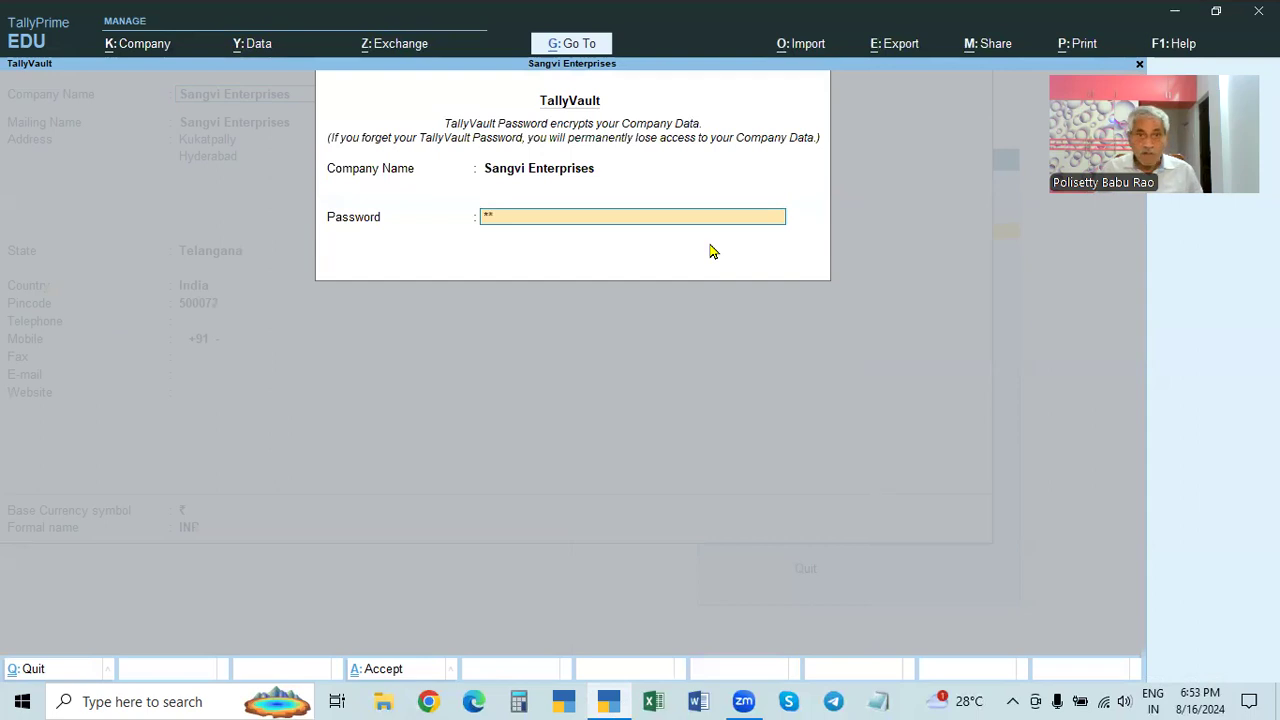
pyautogui.press('Return')
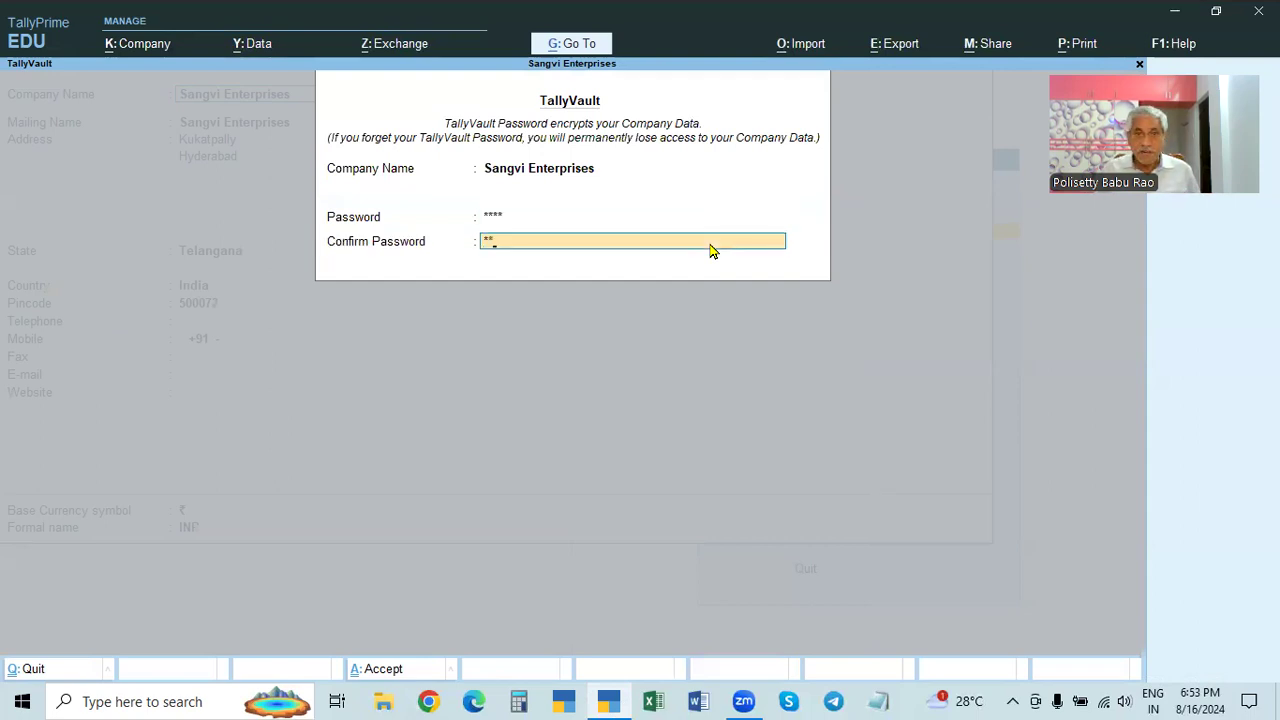
pyautogui.press('Return')
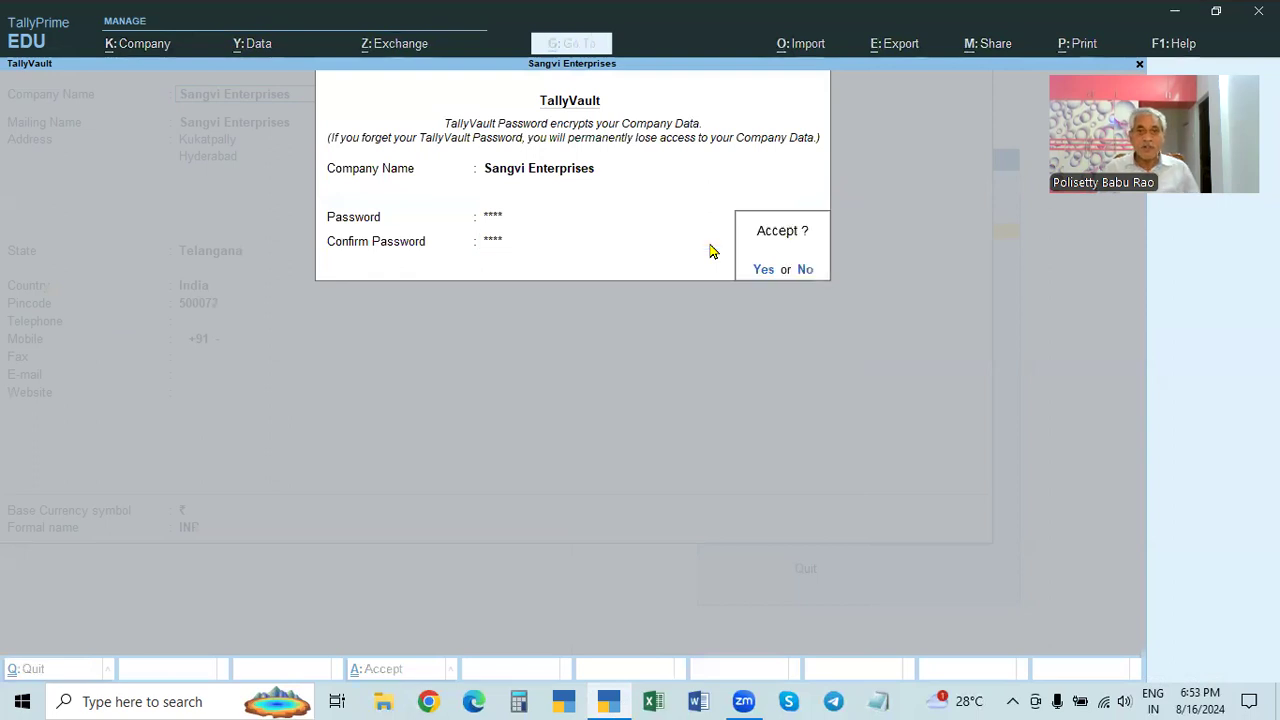
pyautogui.press('Return')
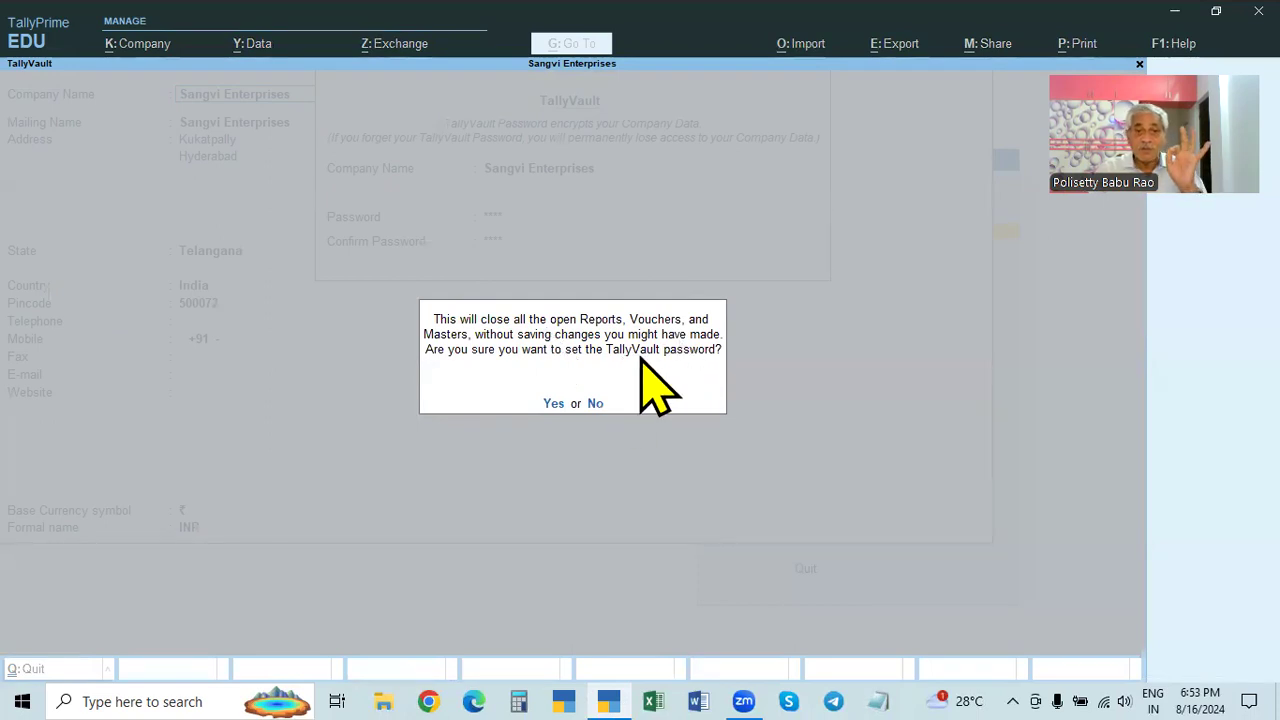
pyautogui.click(553, 403)
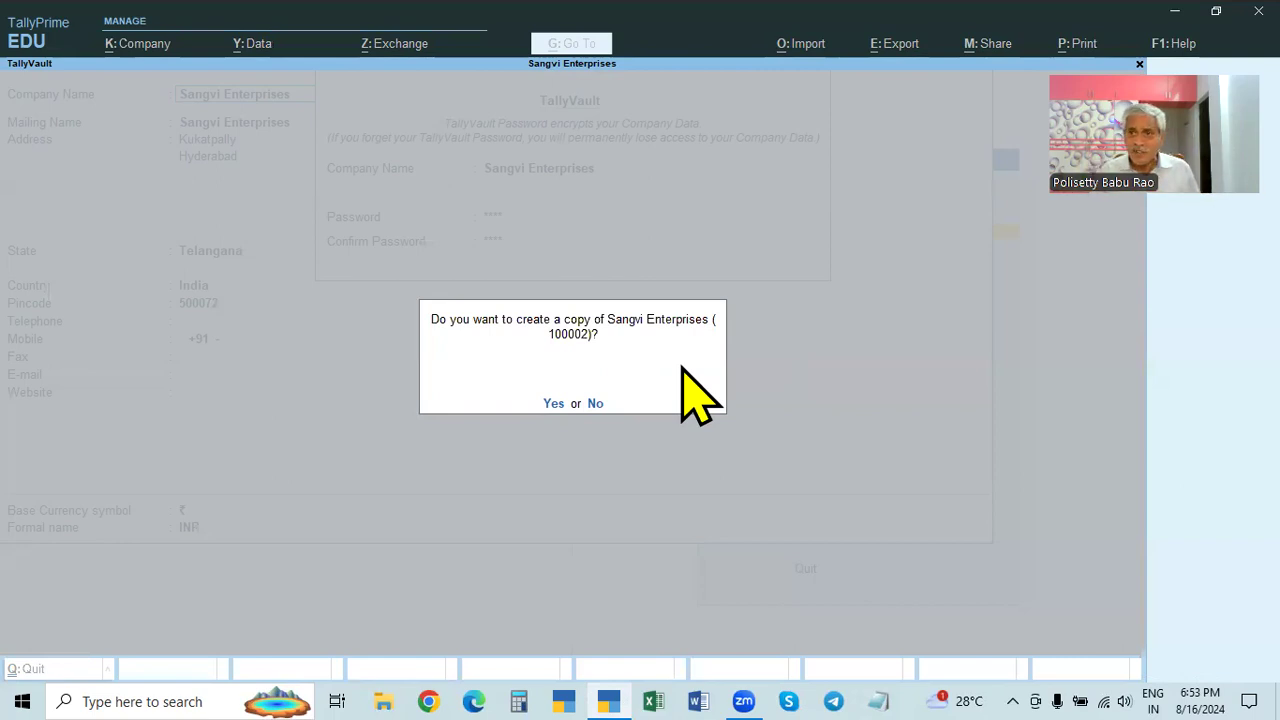
# - Skip creating a copy and unlock Sangvi Enterprises with its TallyVault password
pyautogui.click(595, 403)
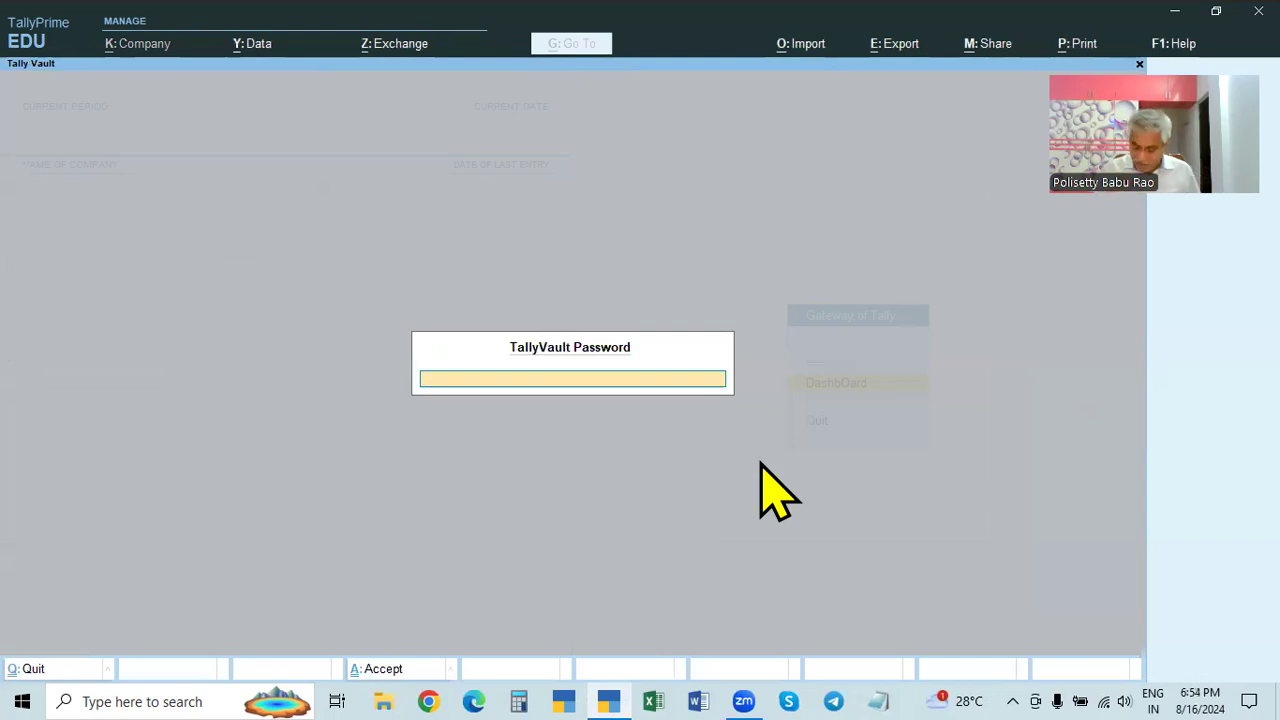
pyautogui.write('*')
pyautogui.press('Return')
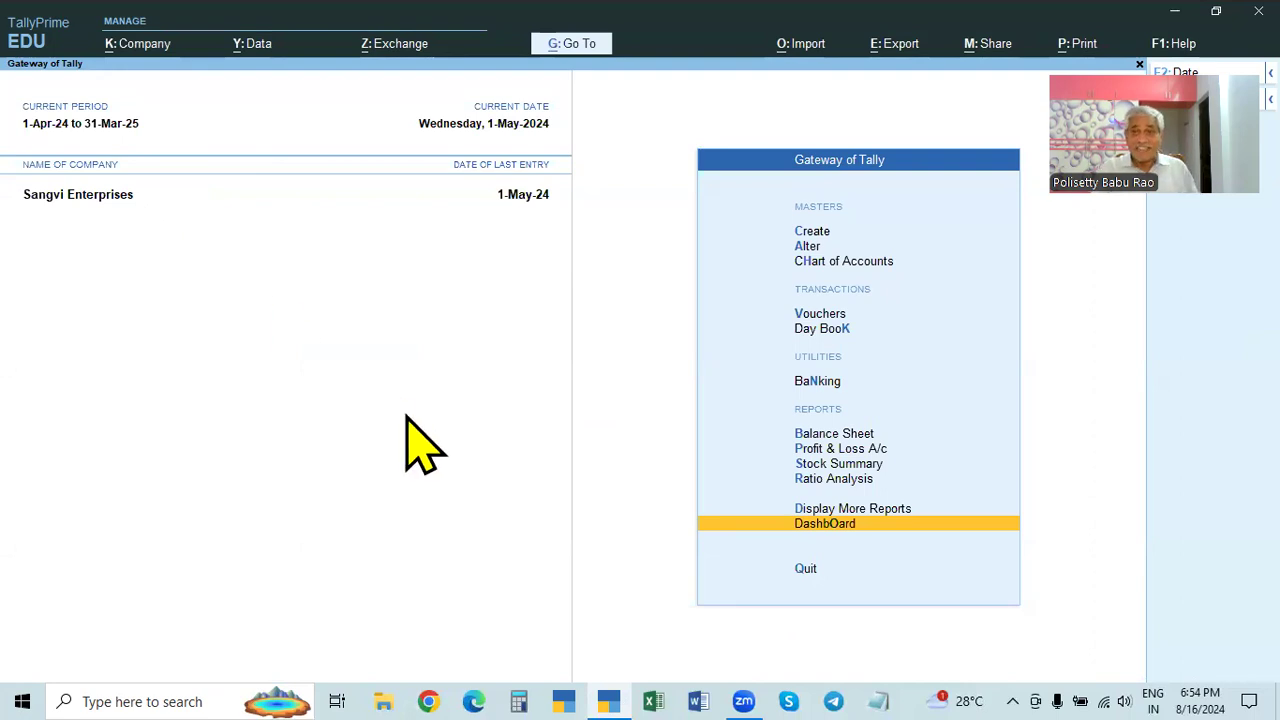
pyautogui.click(138, 43)
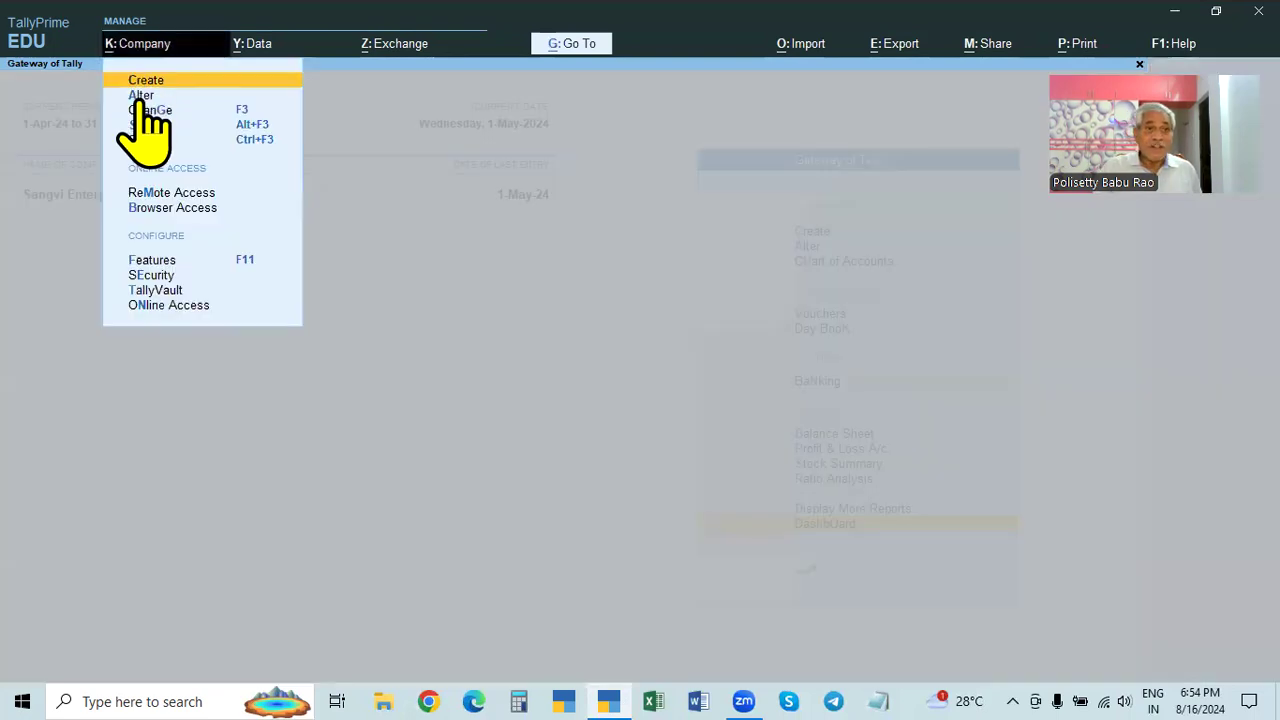
# - Open Sangvi Enterprises' Company Alteration and check that its TallyVault encryption shows Yes
pyautogui.click(140, 97)
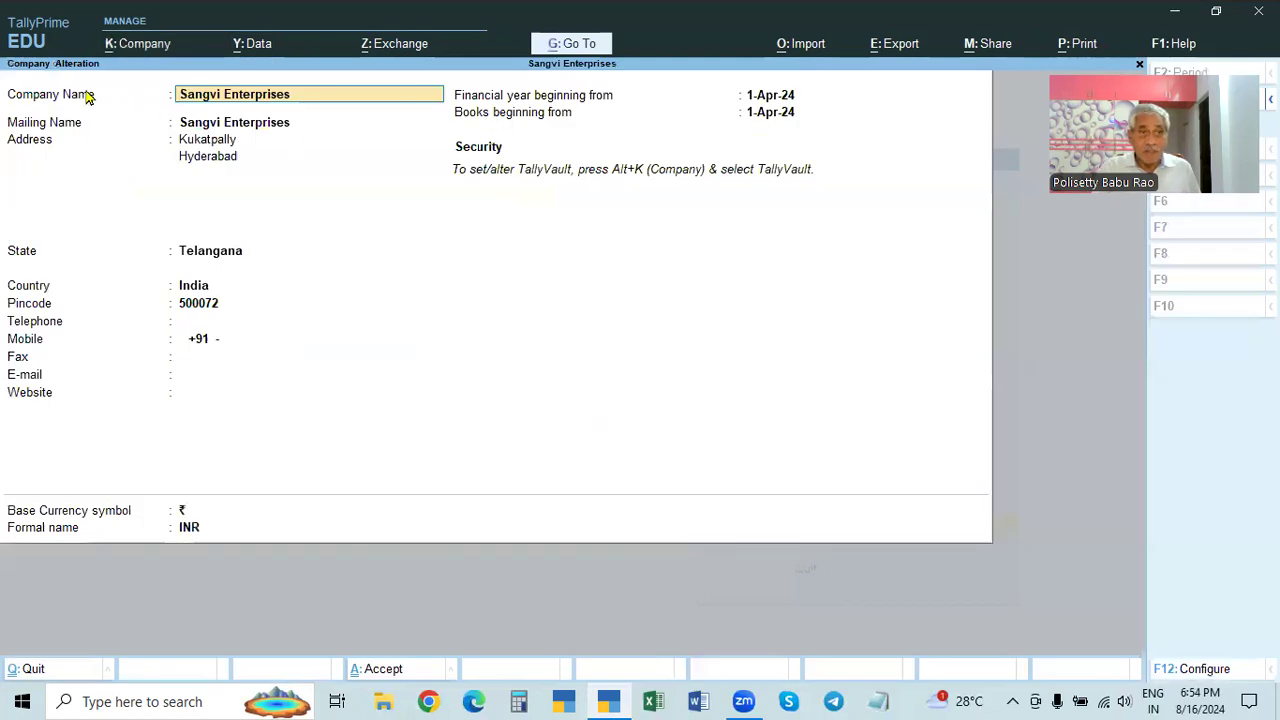
pyautogui.click(770, 115)
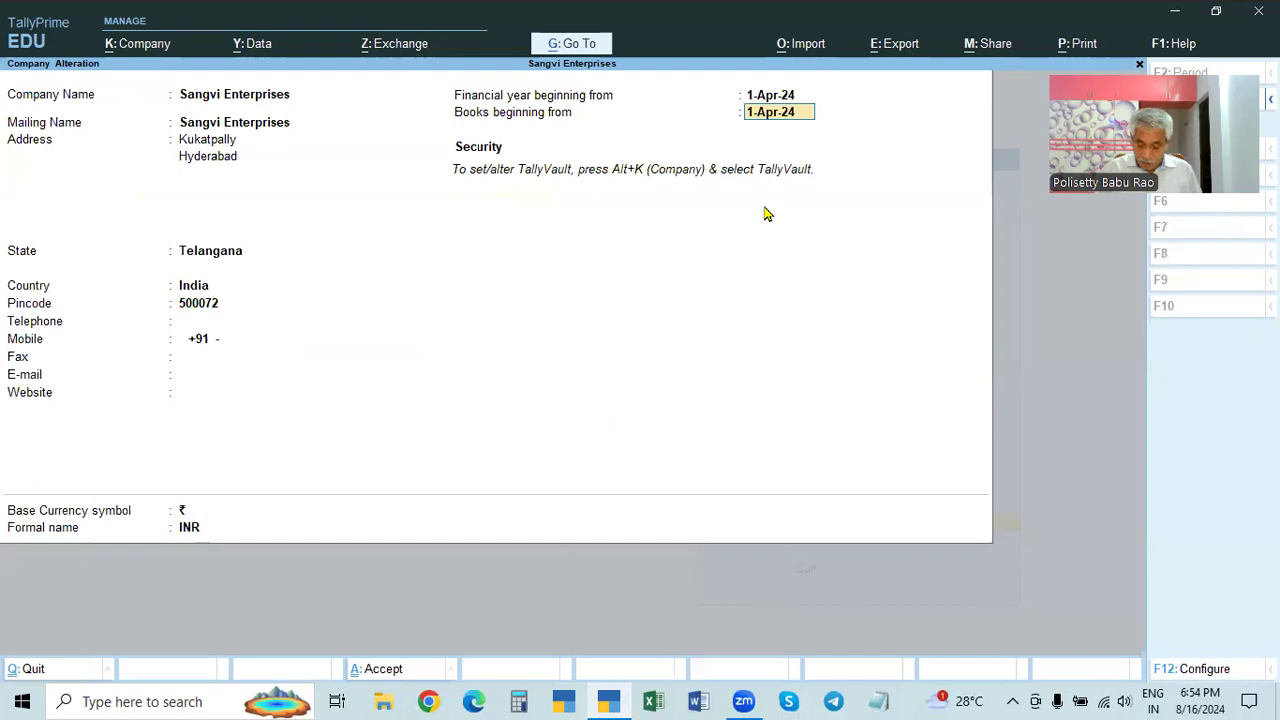
pyautogui.press('Return')
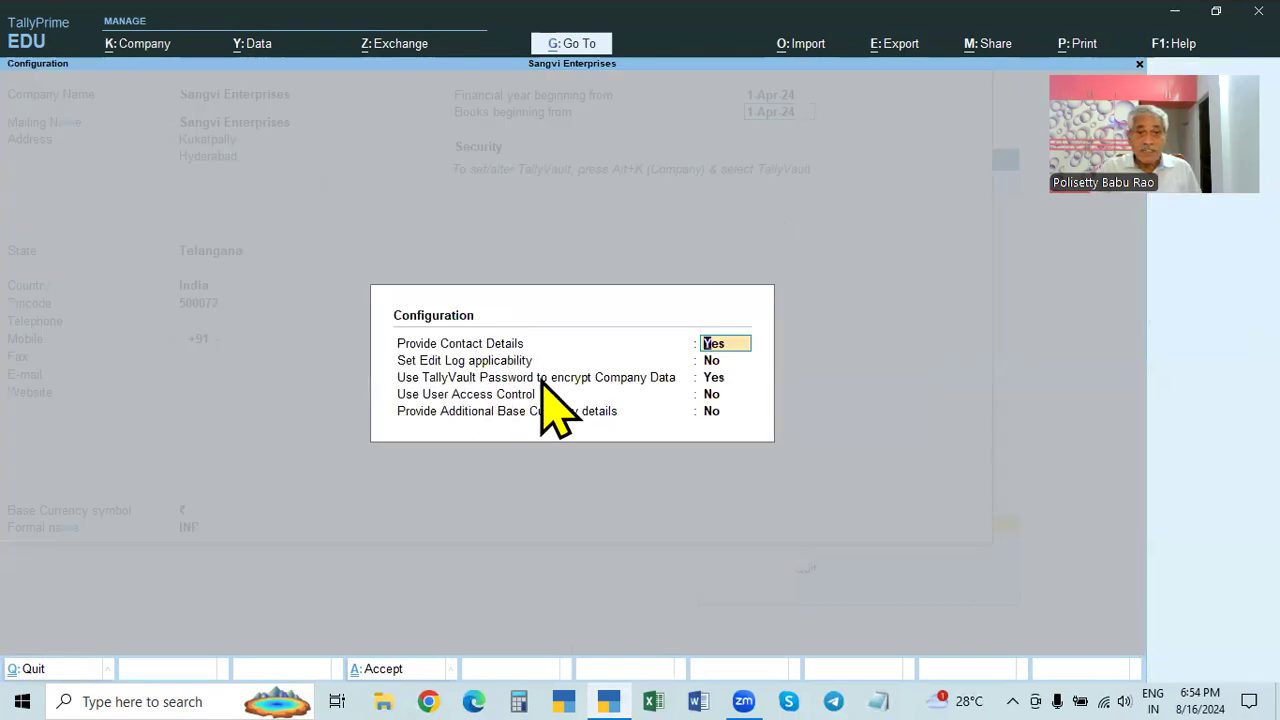
pyautogui.press('Escape')
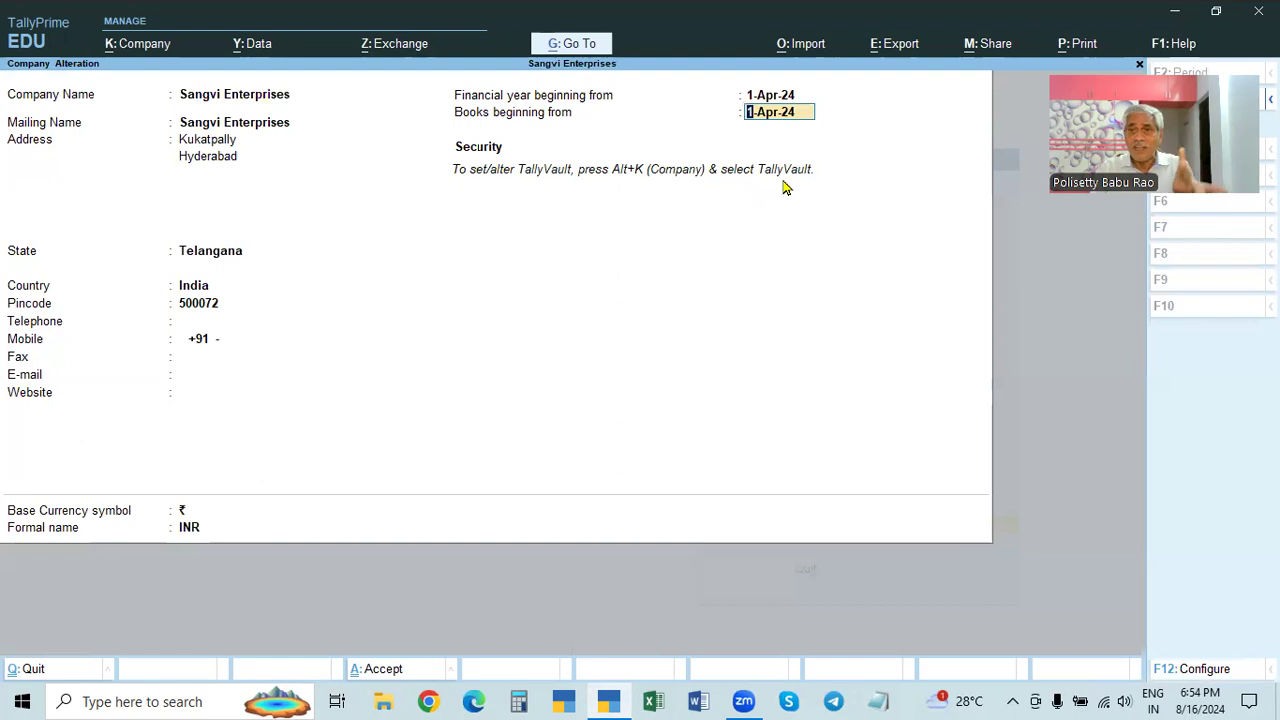
pyautogui.click(136, 48)
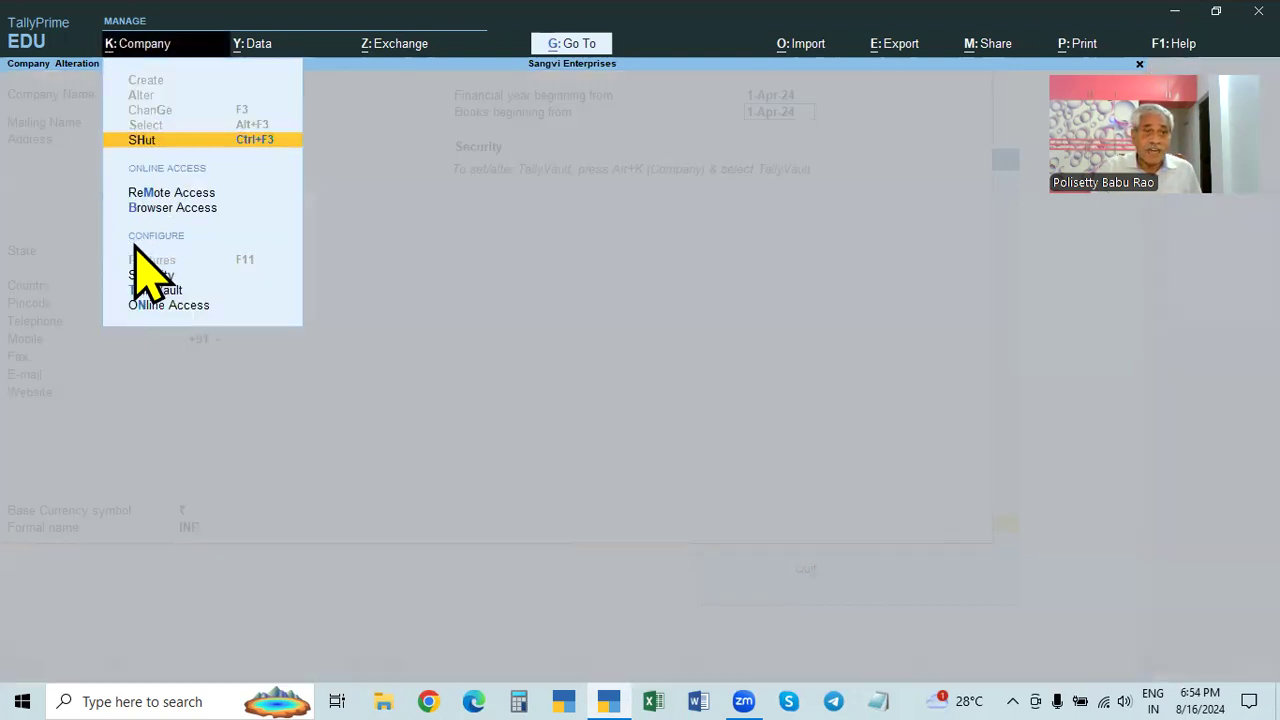
pyautogui.click(150, 290)
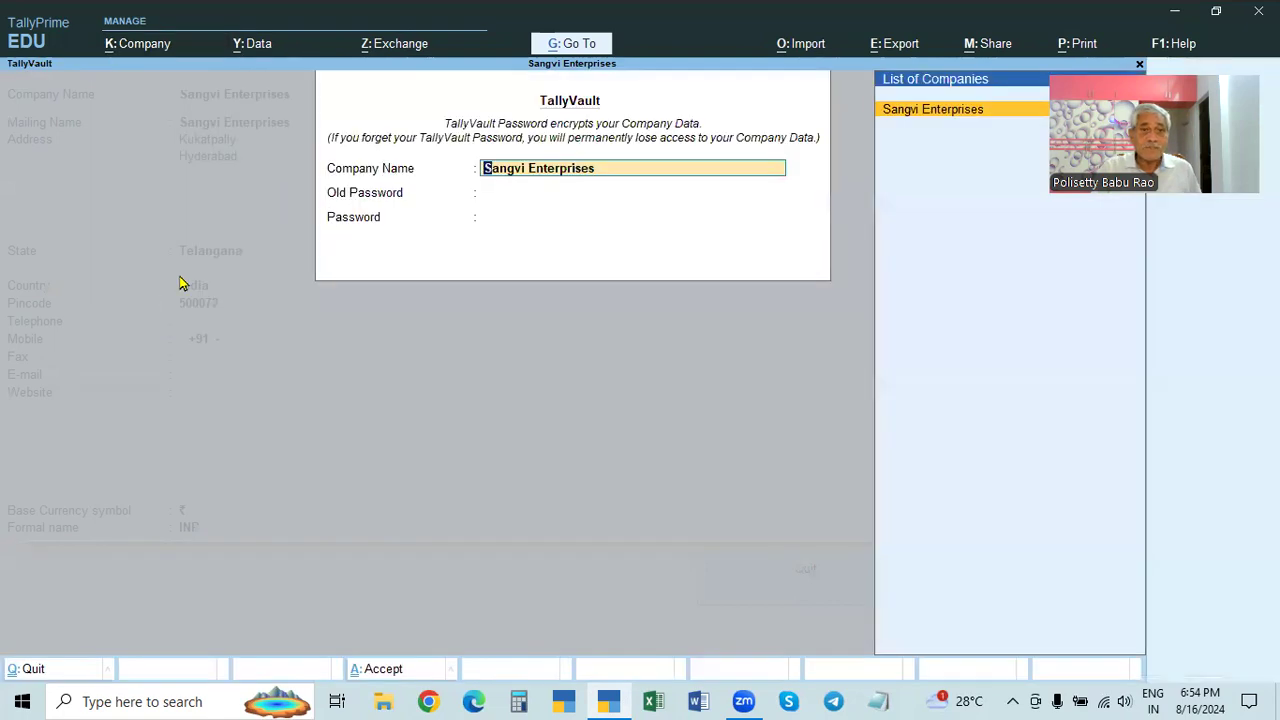
pyautogui.press('BackSpace')
pyautogui.press('Escape')
pyautogui.press('Return')
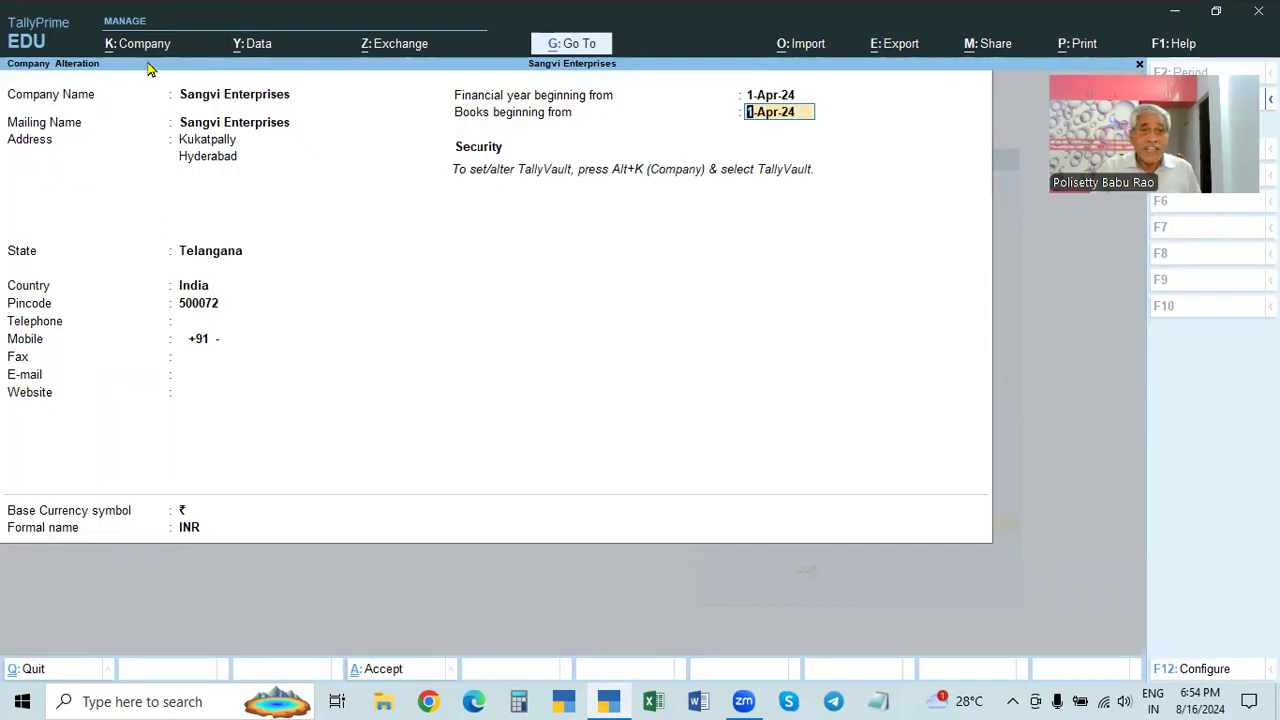
pyautogui.press('F12')
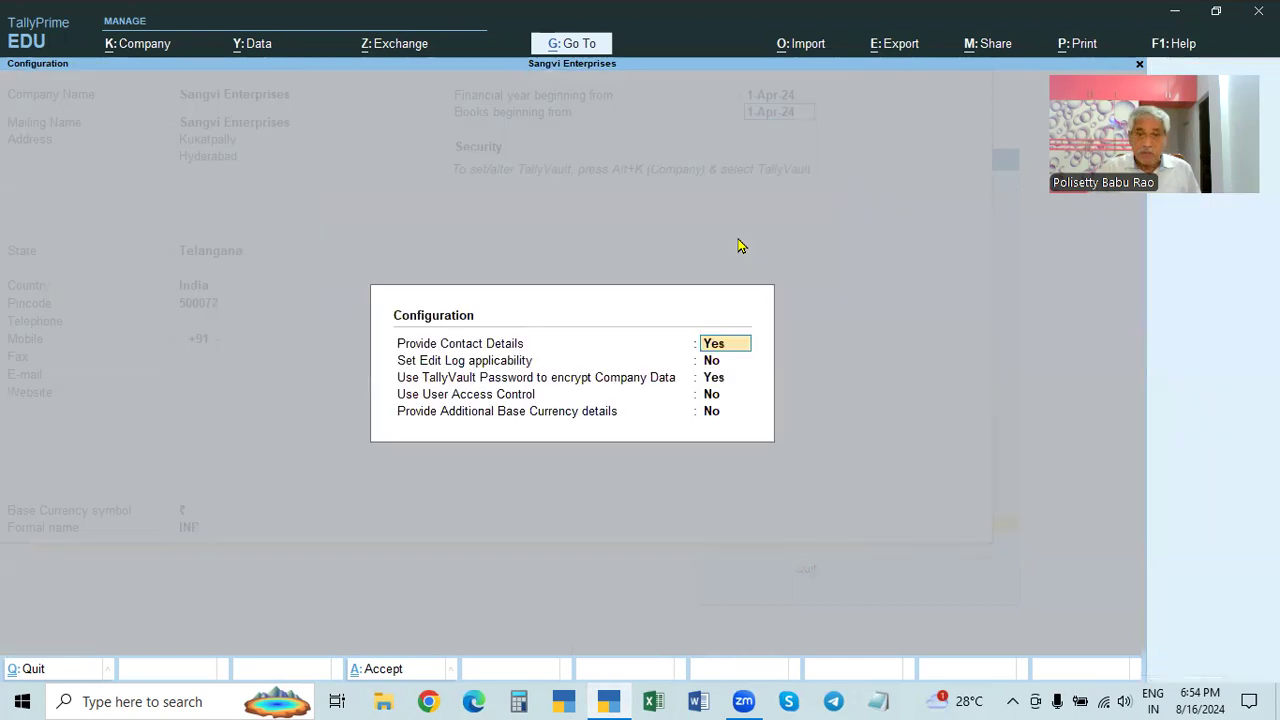
pyautogui.click(722, 378)
pyautogui.press('Return')
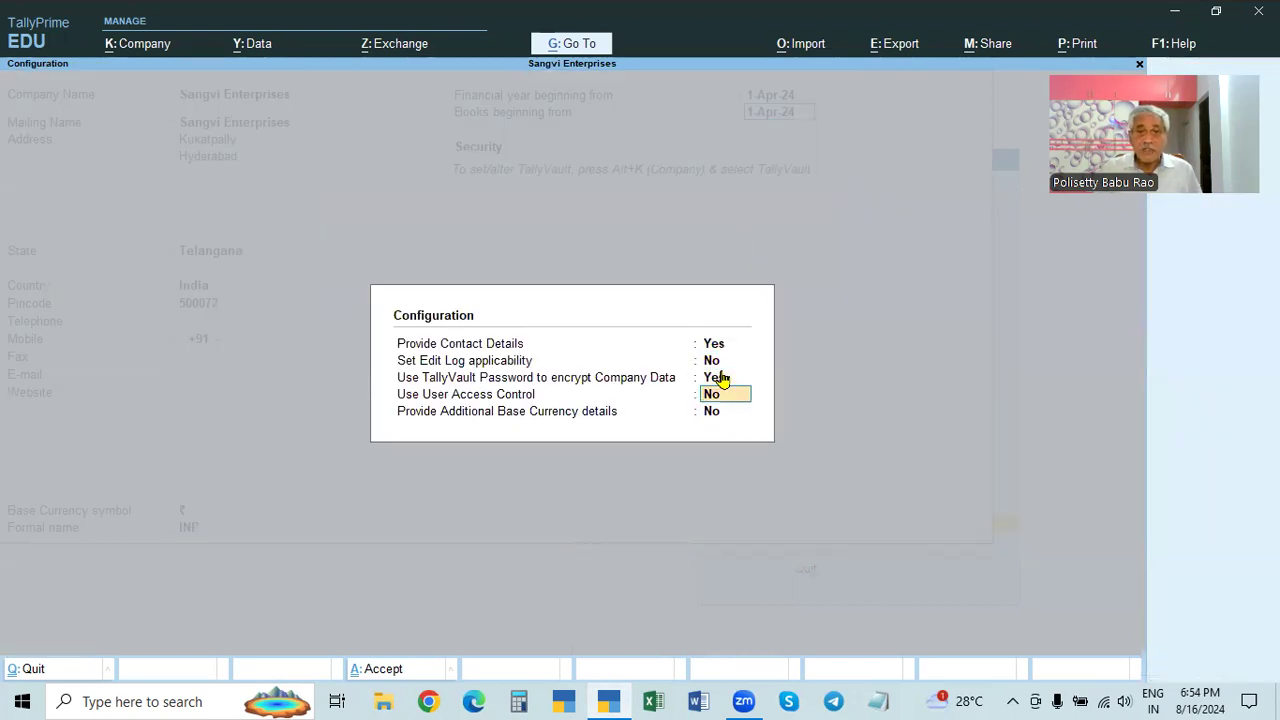
pyautogui.press('Return')
pyautogui.press('Return')
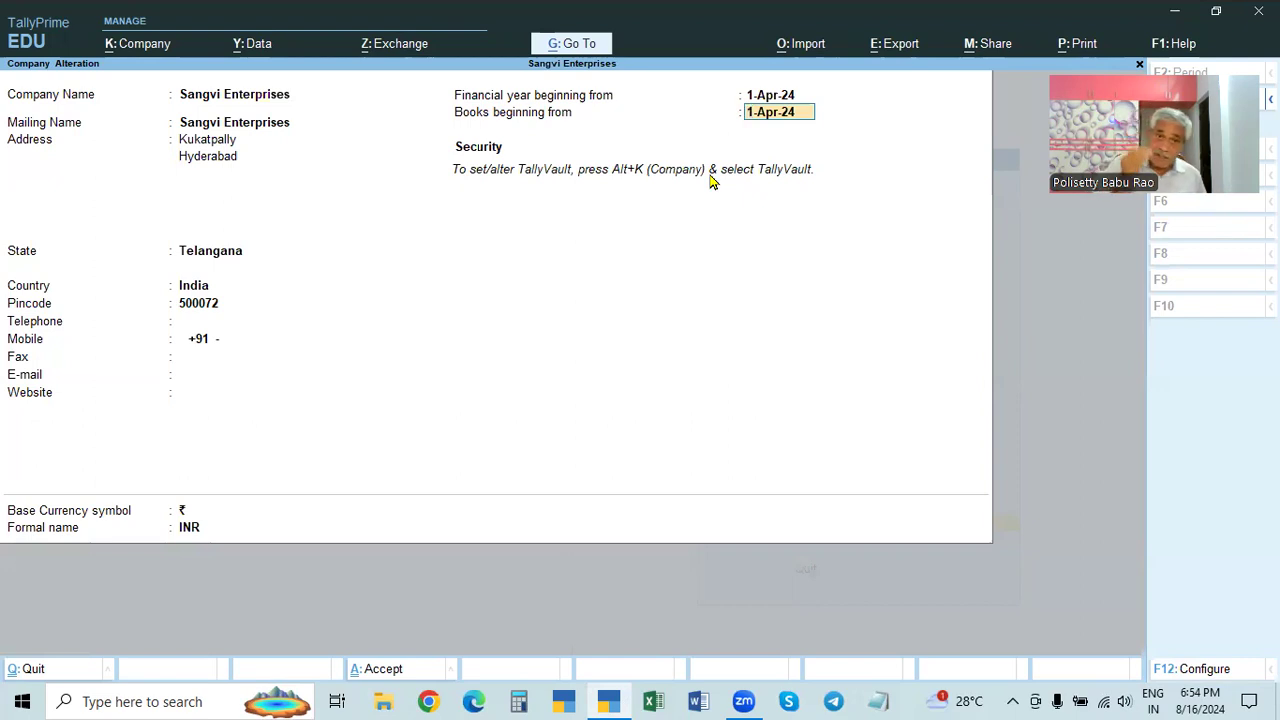
pyautogui.click(113, 47)
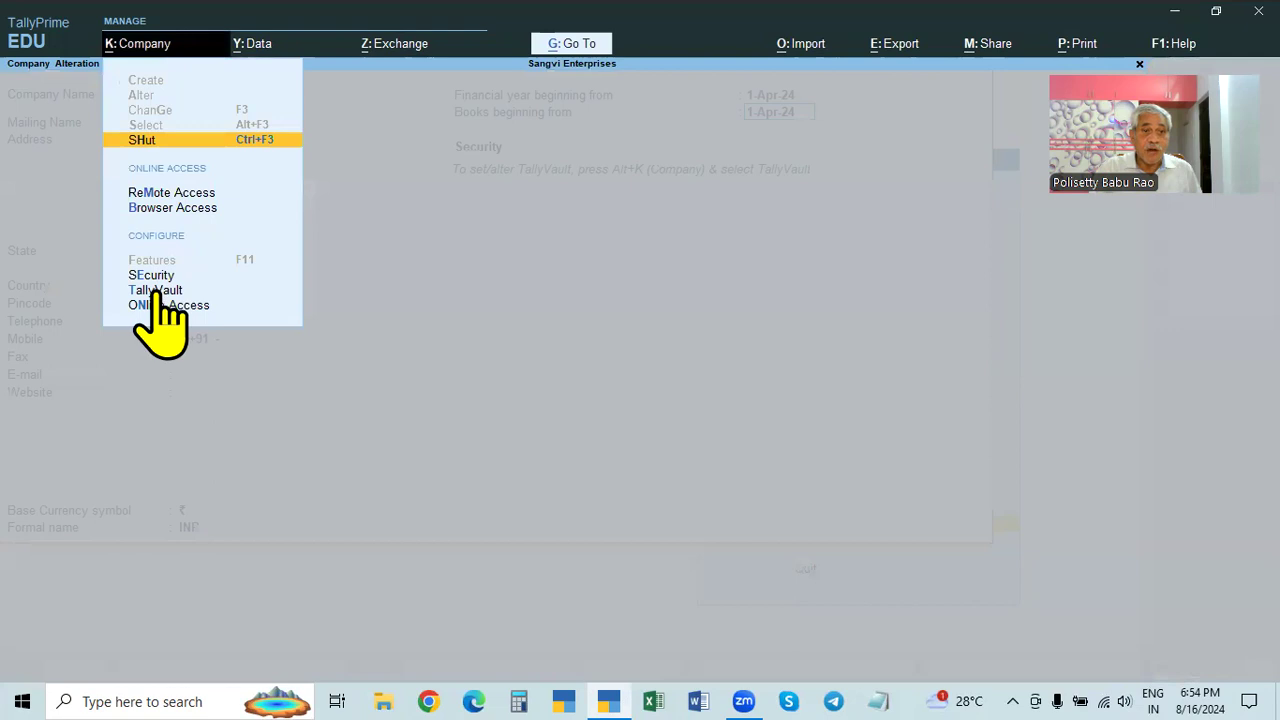
pyautogui.click(155, 292)
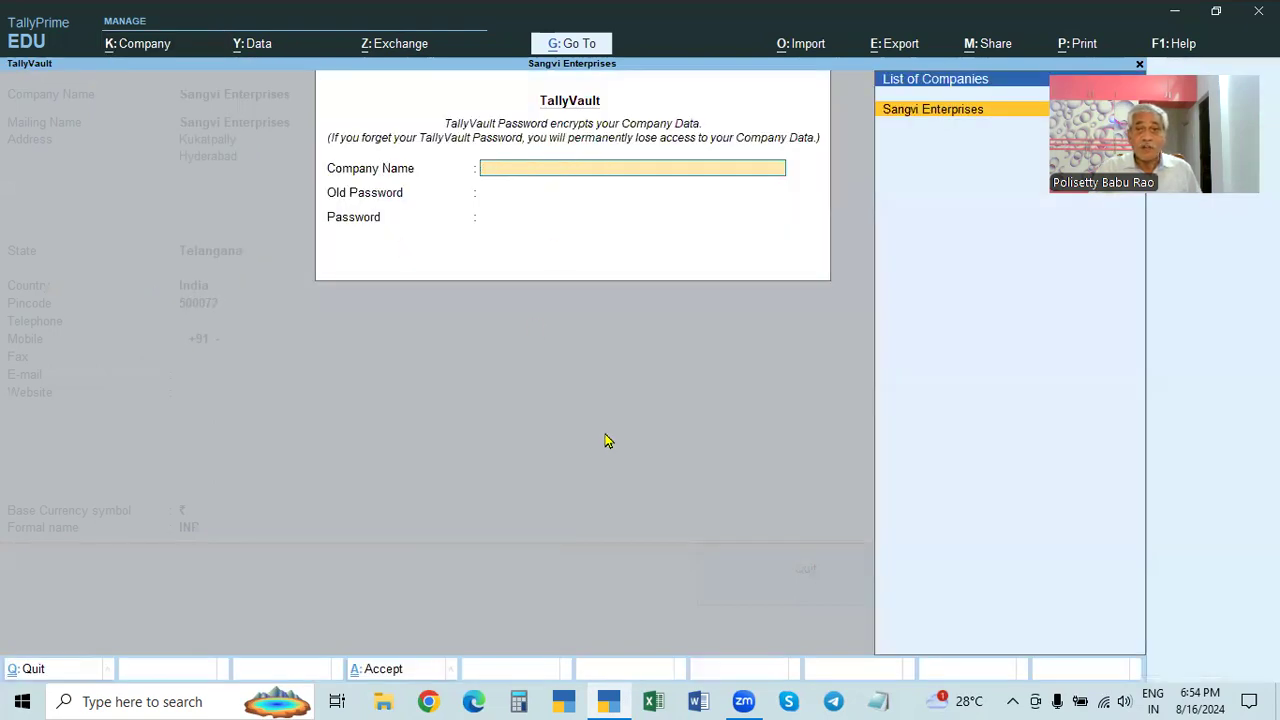
pyautogui.press('Escape')
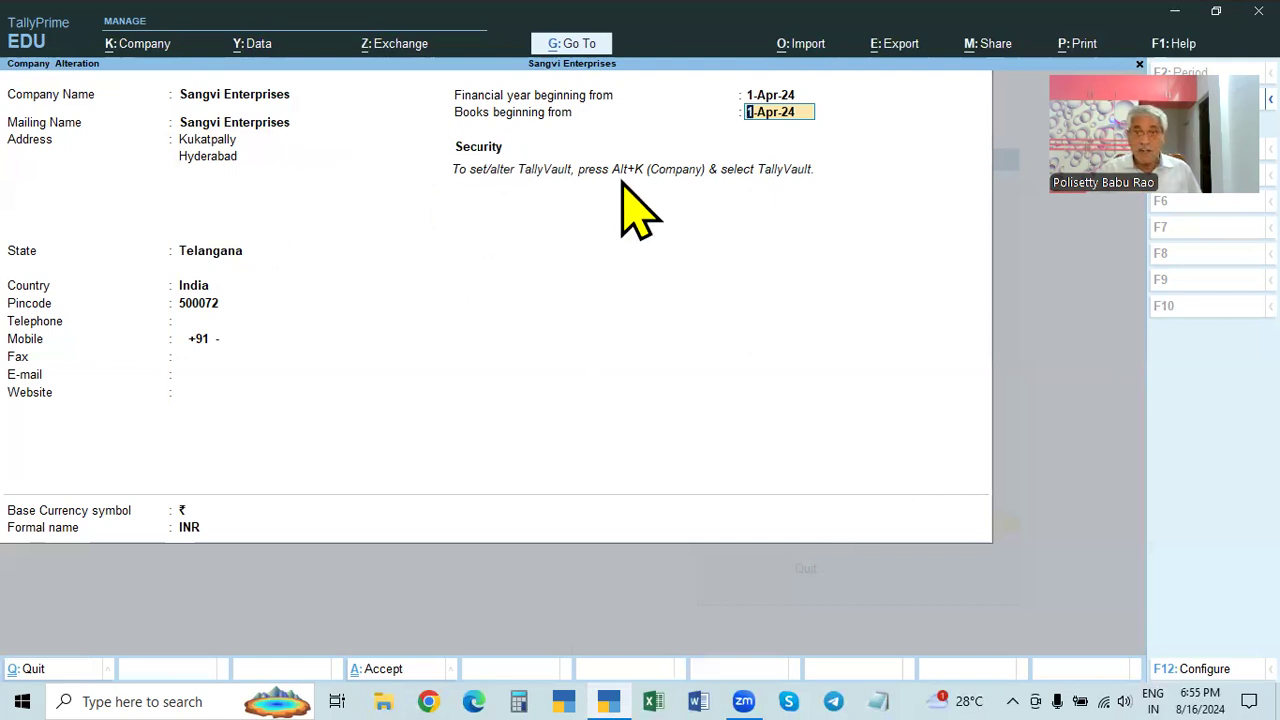
# - Review the configuration and the TallyVault password settings, leaving both unchanged
pyautogui.press('Return')
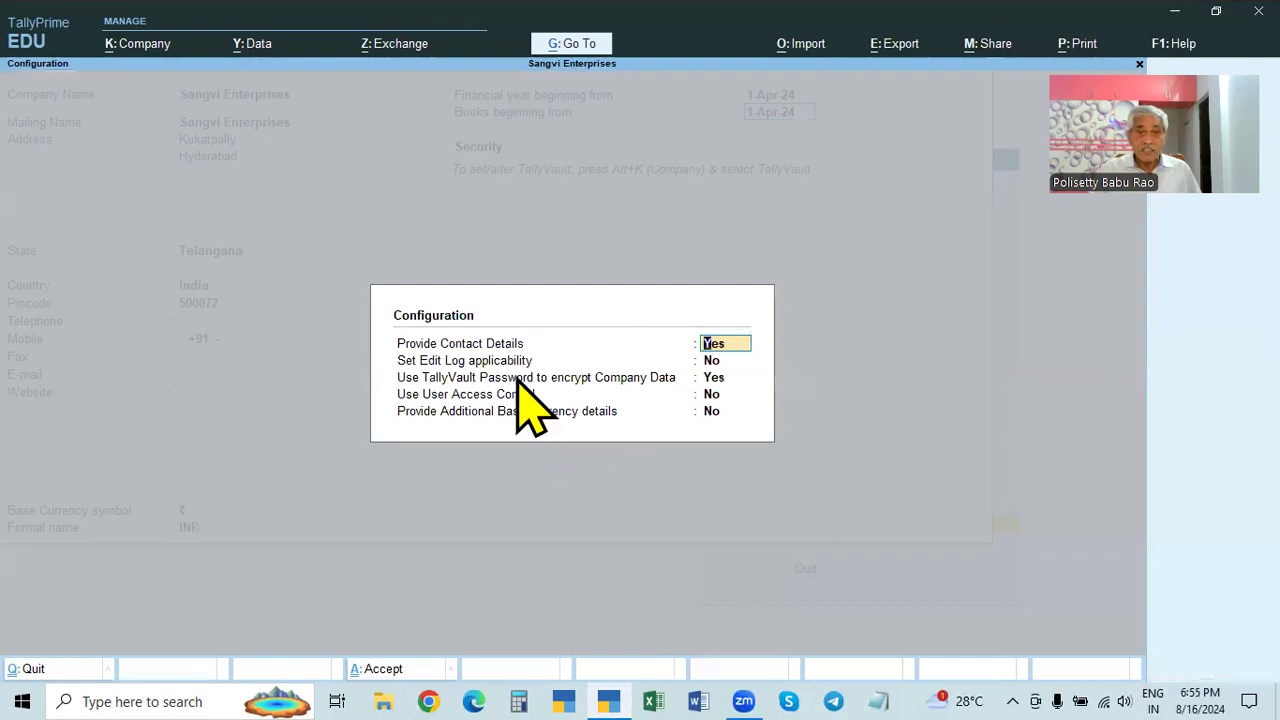
pyautogui.click(713, 378)
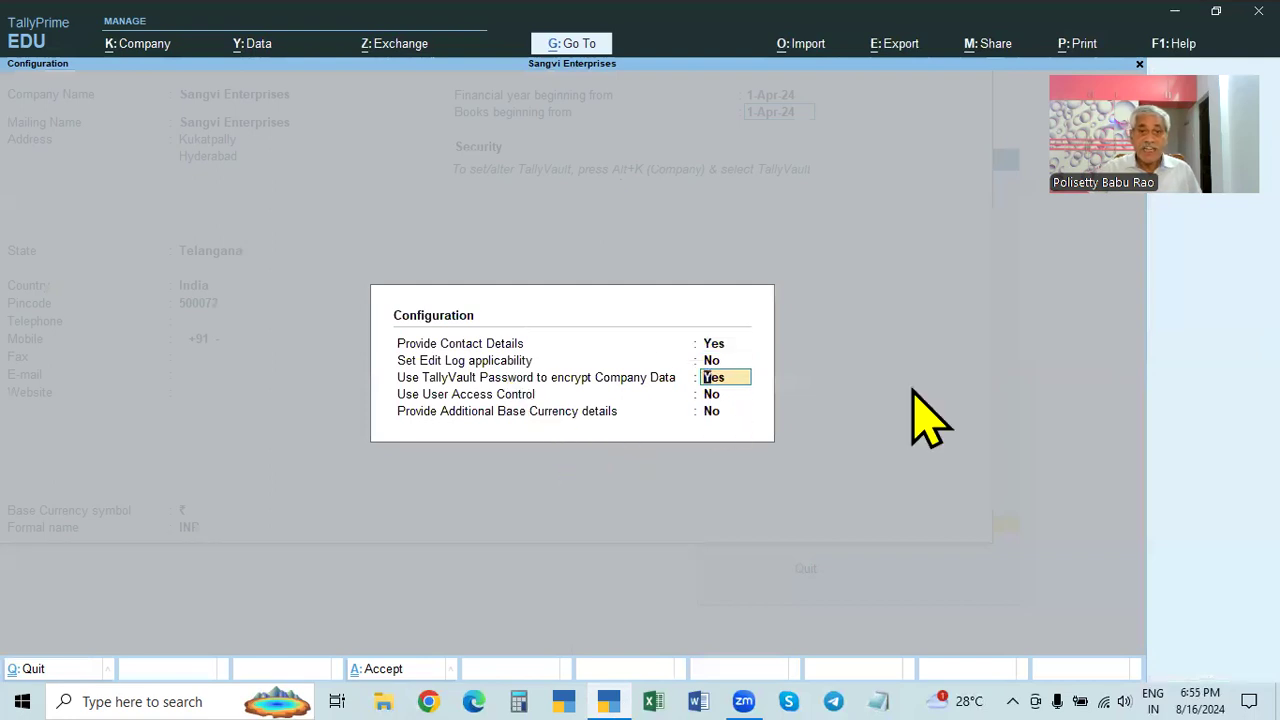
pyautogui.hotkey('ctrl', 'a')
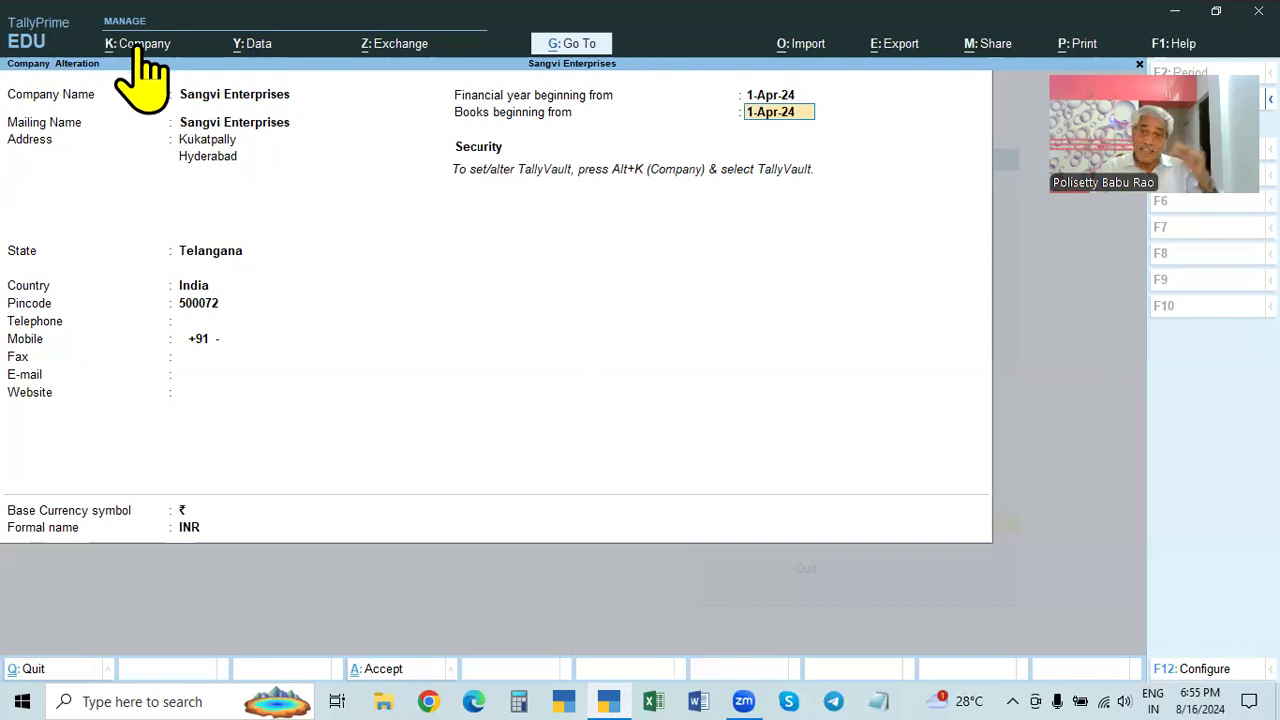
pyautogui.click(139, 50)
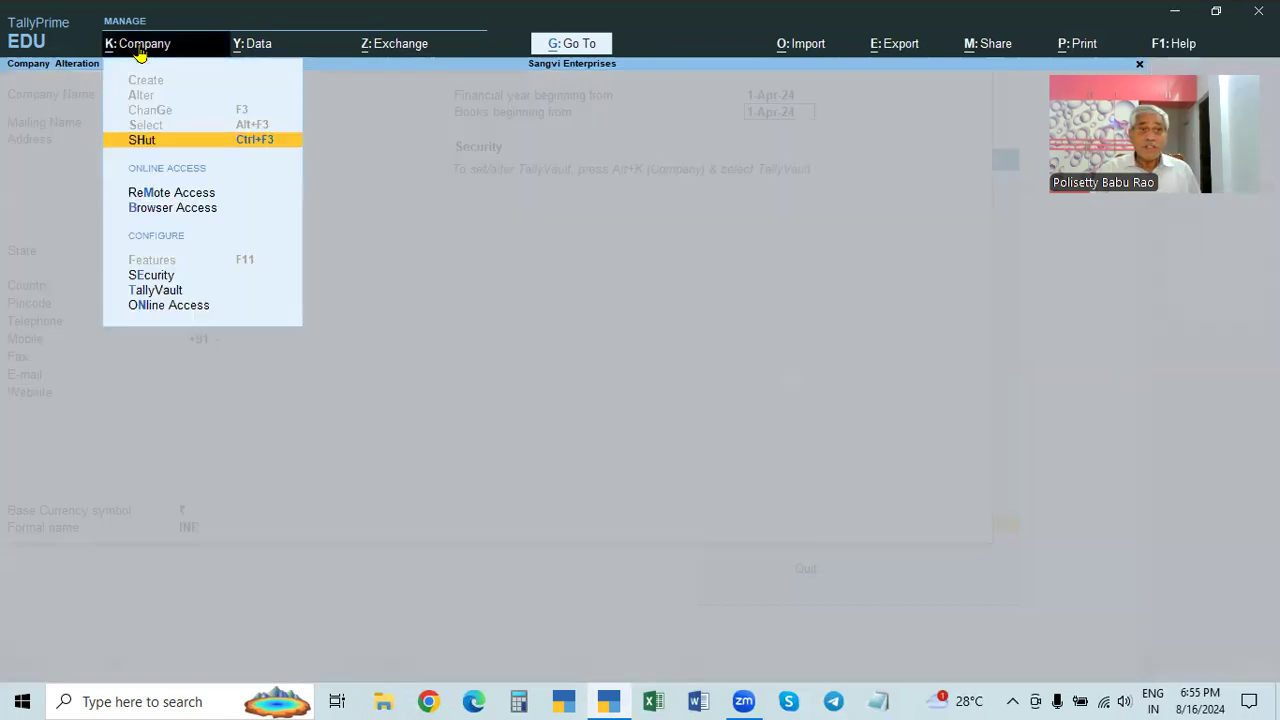
pyautogui.click(158, 290)
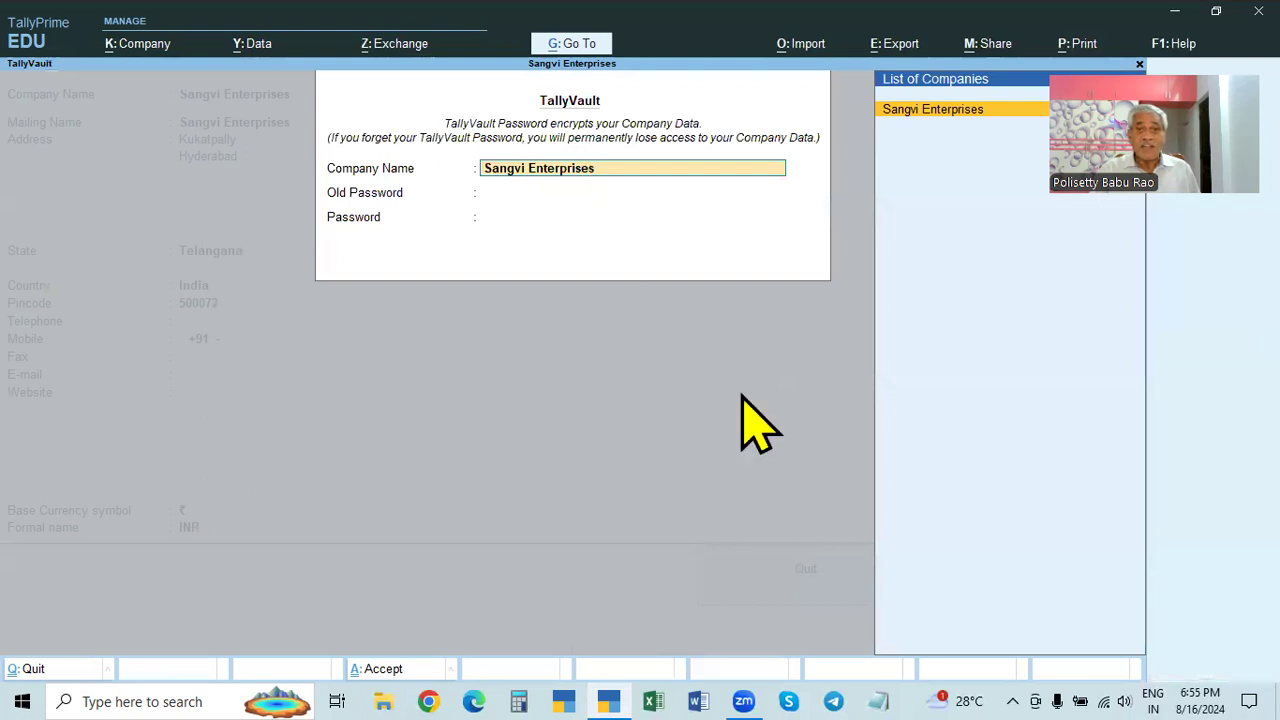
pyautogui.press('Escape')
pyautogui.press('Escape')
pyautogui.press('y')
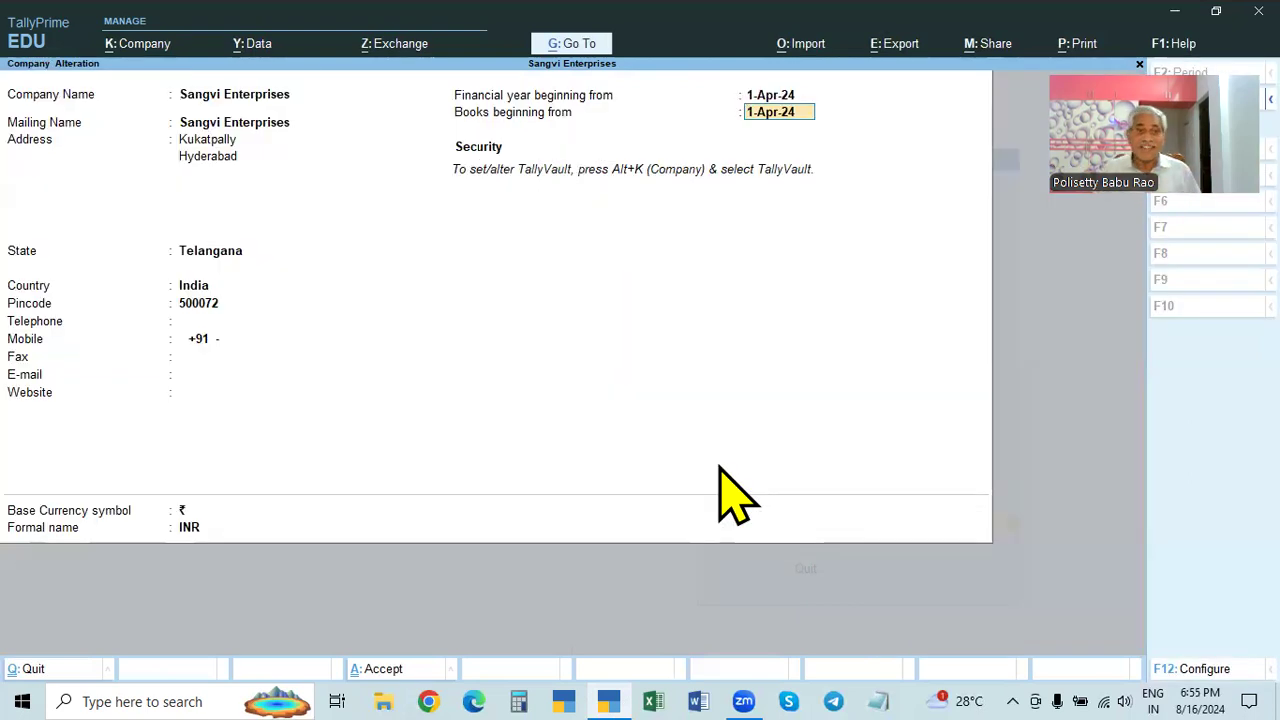
# - Quit the Sangvi Enterprises alteration form without saving changes
pyautogui.press('BackSpace')
pyautogui.press('Escape')
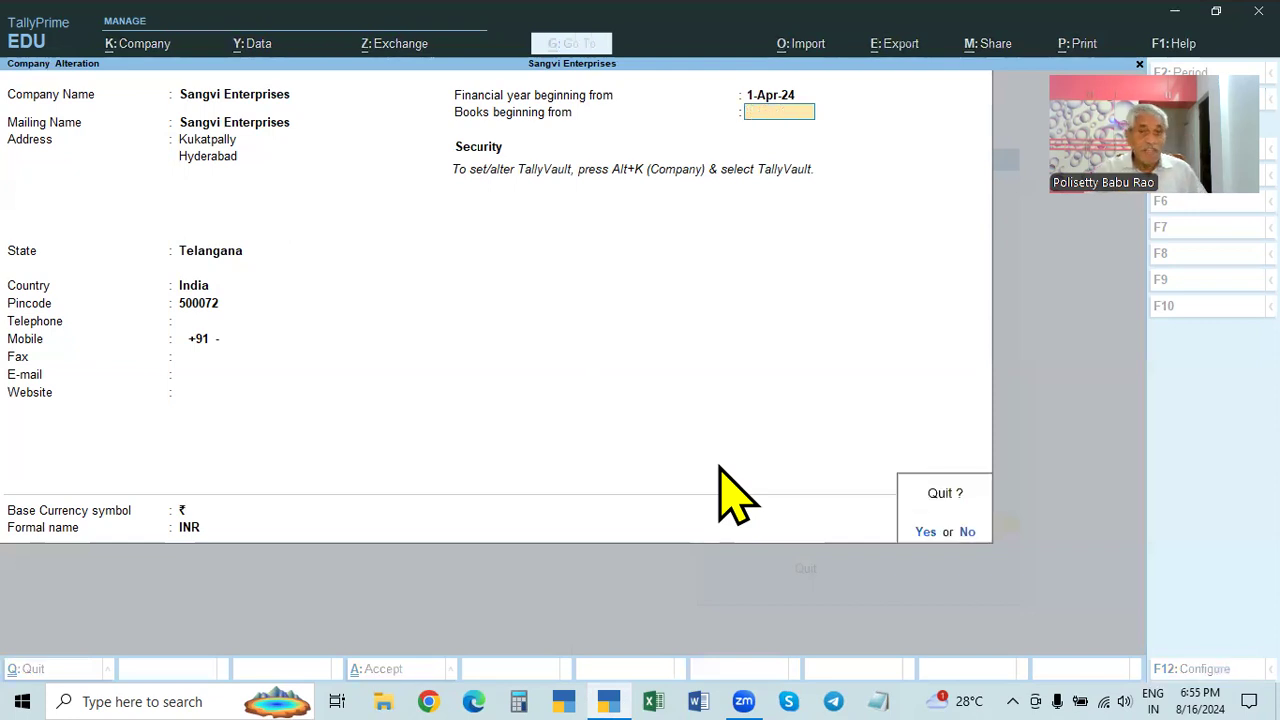
pyautogui.press('y')
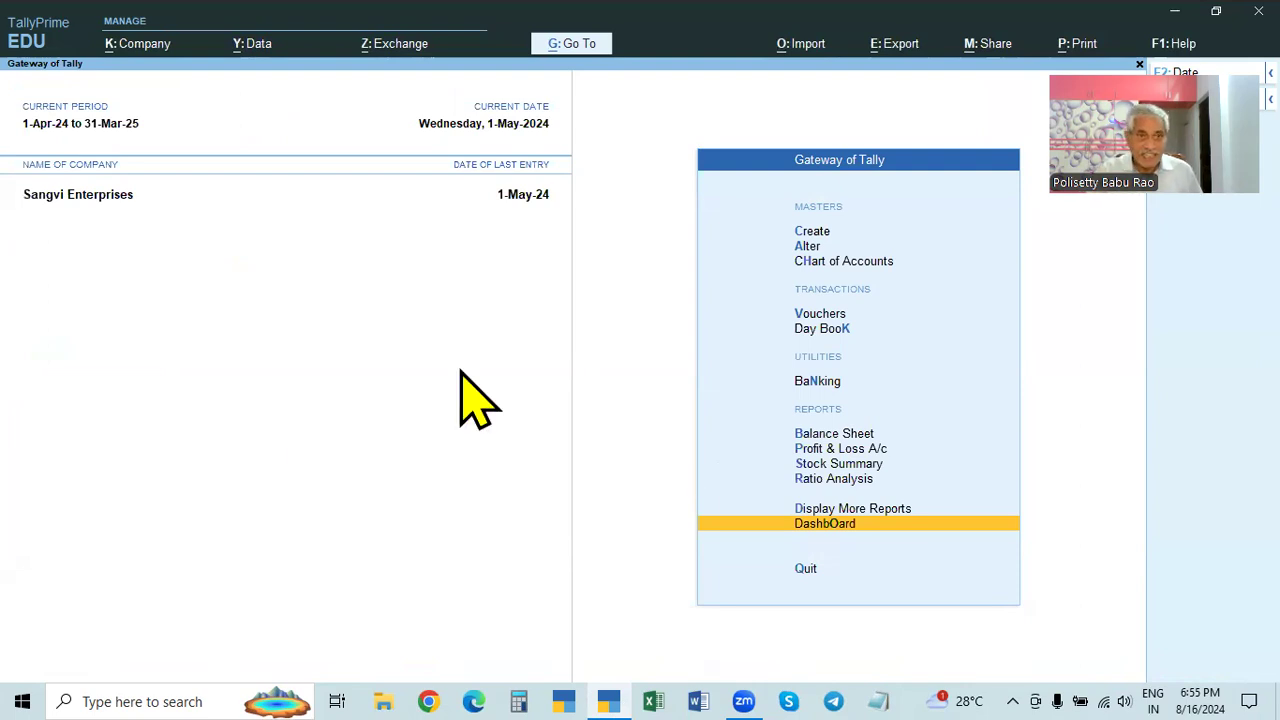
# - Shut Sangvi Enterprises with Ctrl+F3, returning to the Select Company list
pyautogui.hotkey('ctrl', 'F3')
pyautogui.press('Return')
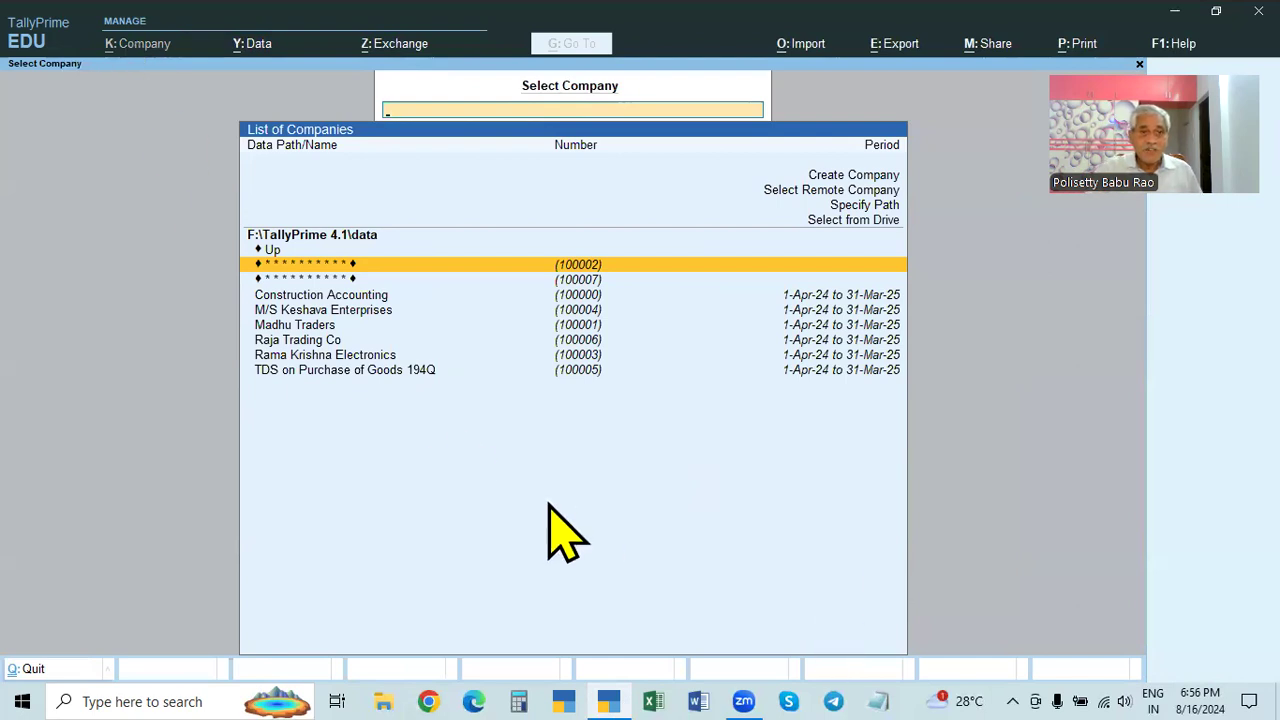
# - Select Rama Krishna Electronics from the Select Company list to load it
pyautogui.click(357, 357)
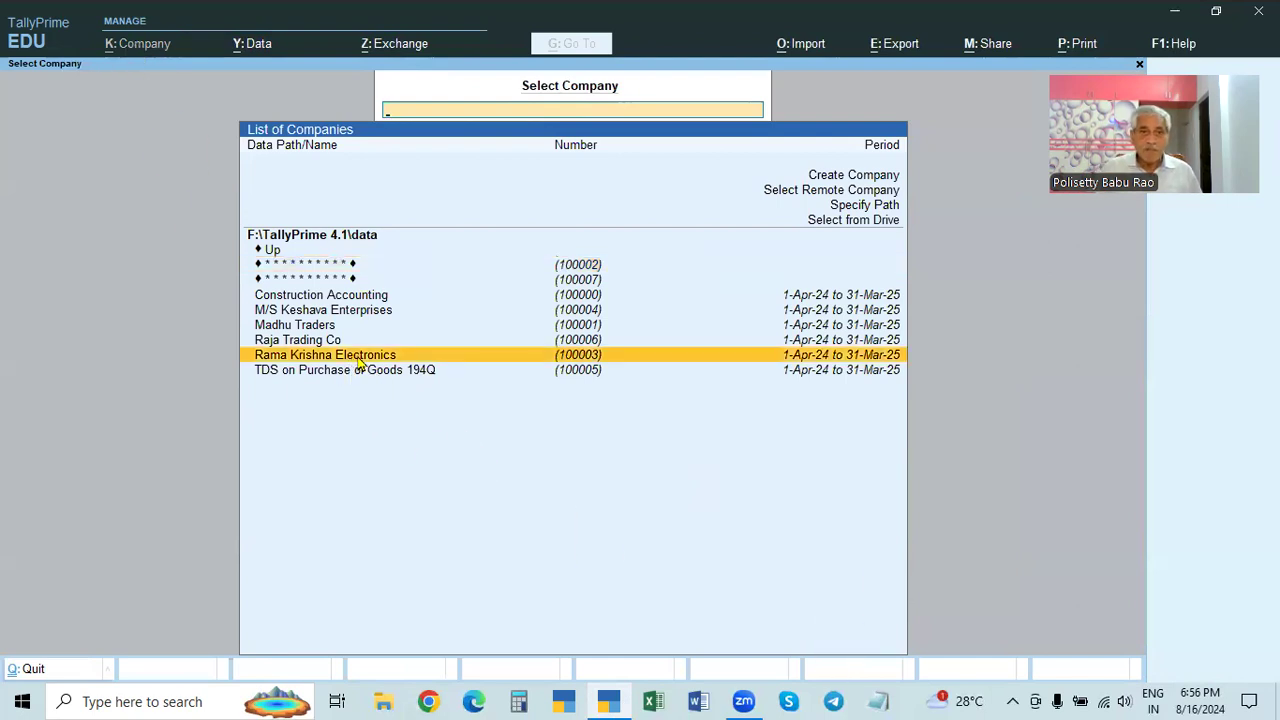
pyautogui.click(357, 365)
# - Open Rama Krishna Electronics' Company Alteration twice, quitting each time without saving
pyautogui.click(128, 45)
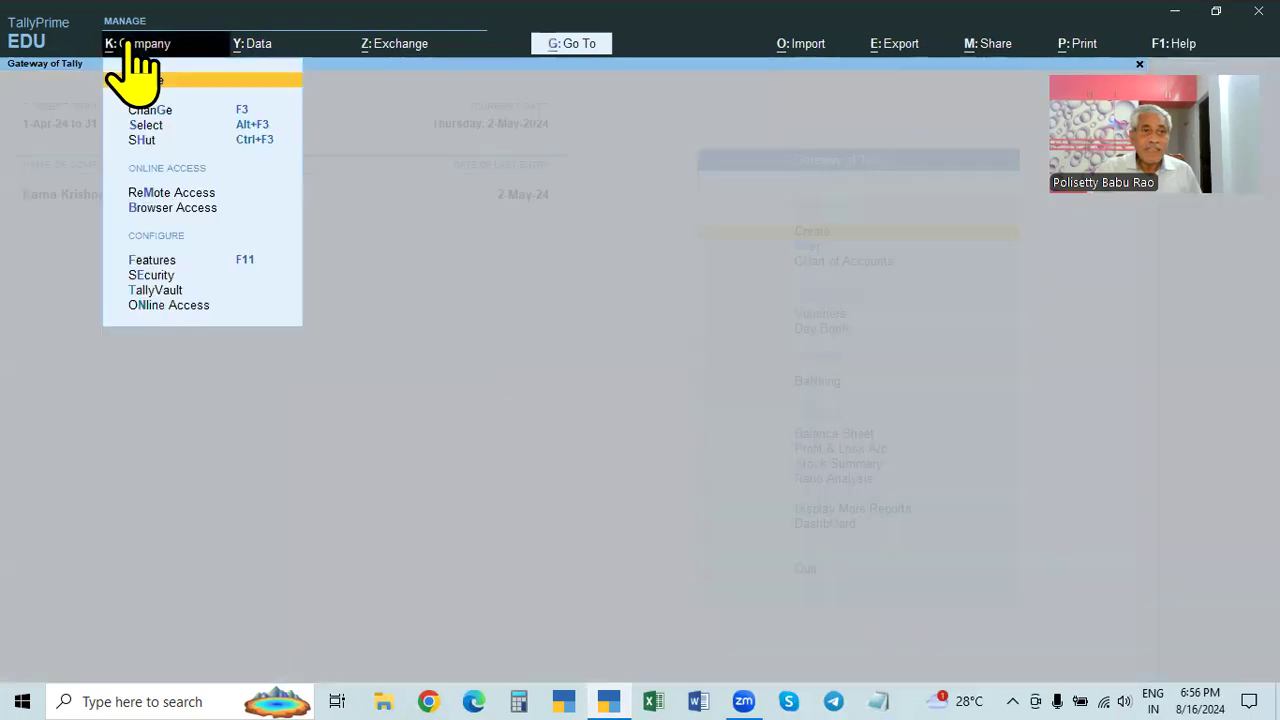
pyautogui.click(150, 96)
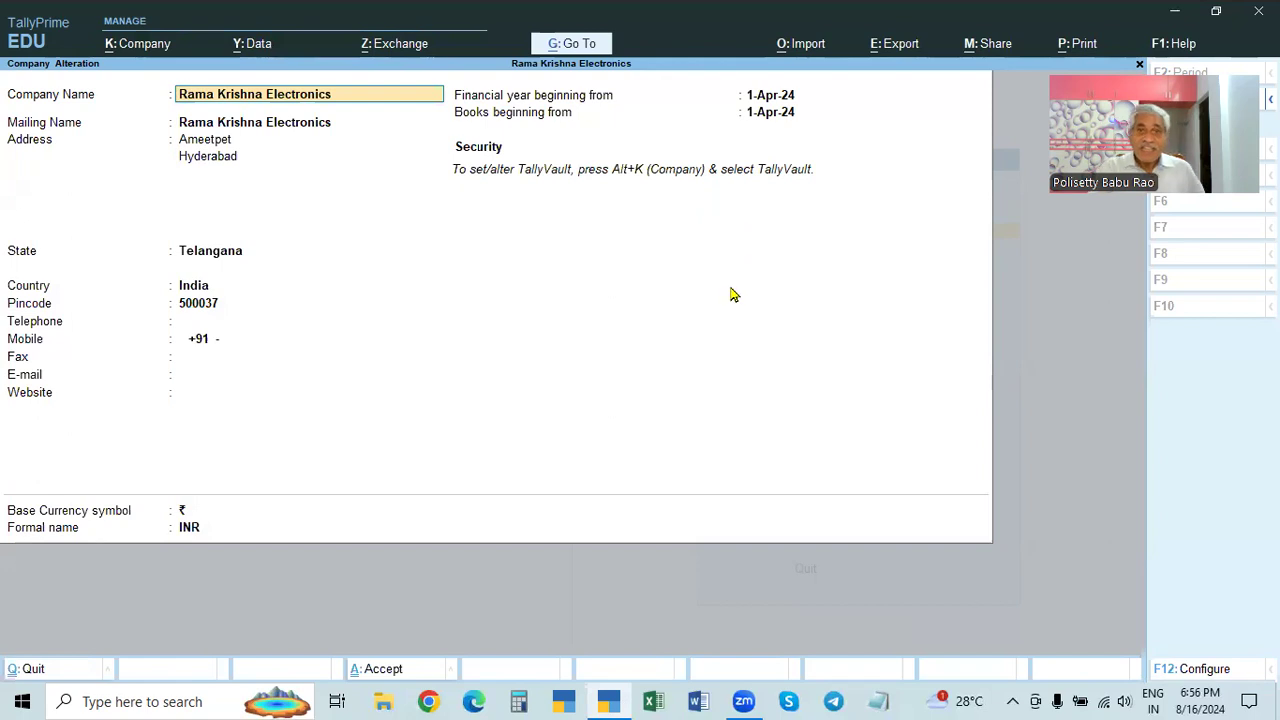
pyautogui.press('Escape')
pyautogui.press('Escape')
pyautogui.press('y')
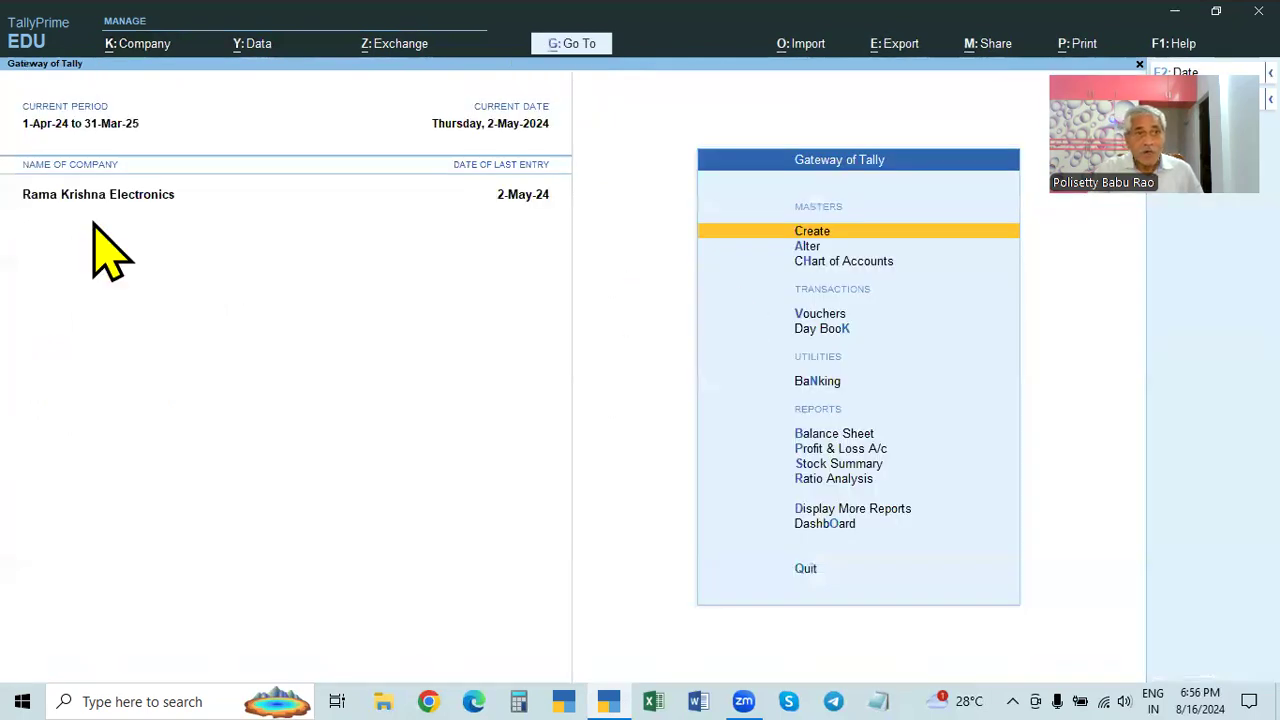
pyautogui.click(137, 45)
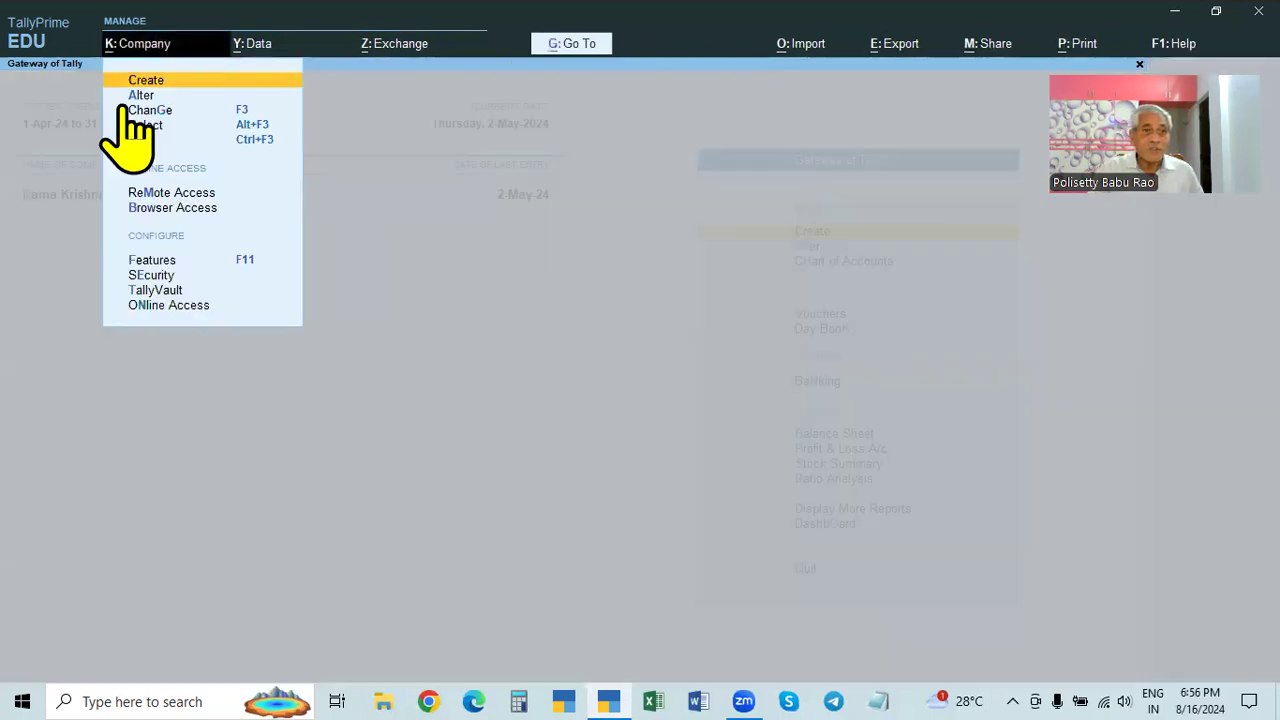
pyautogui.click(139, 96)
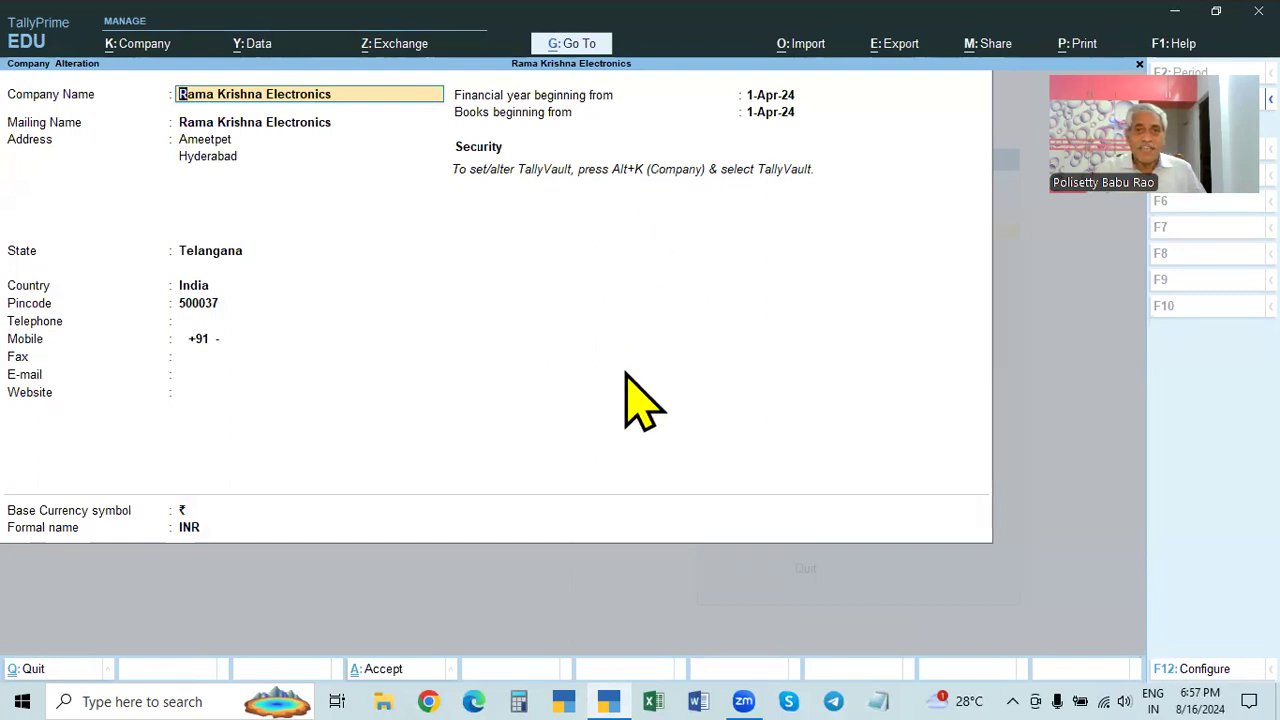
pyautogui.press('BackSpace')
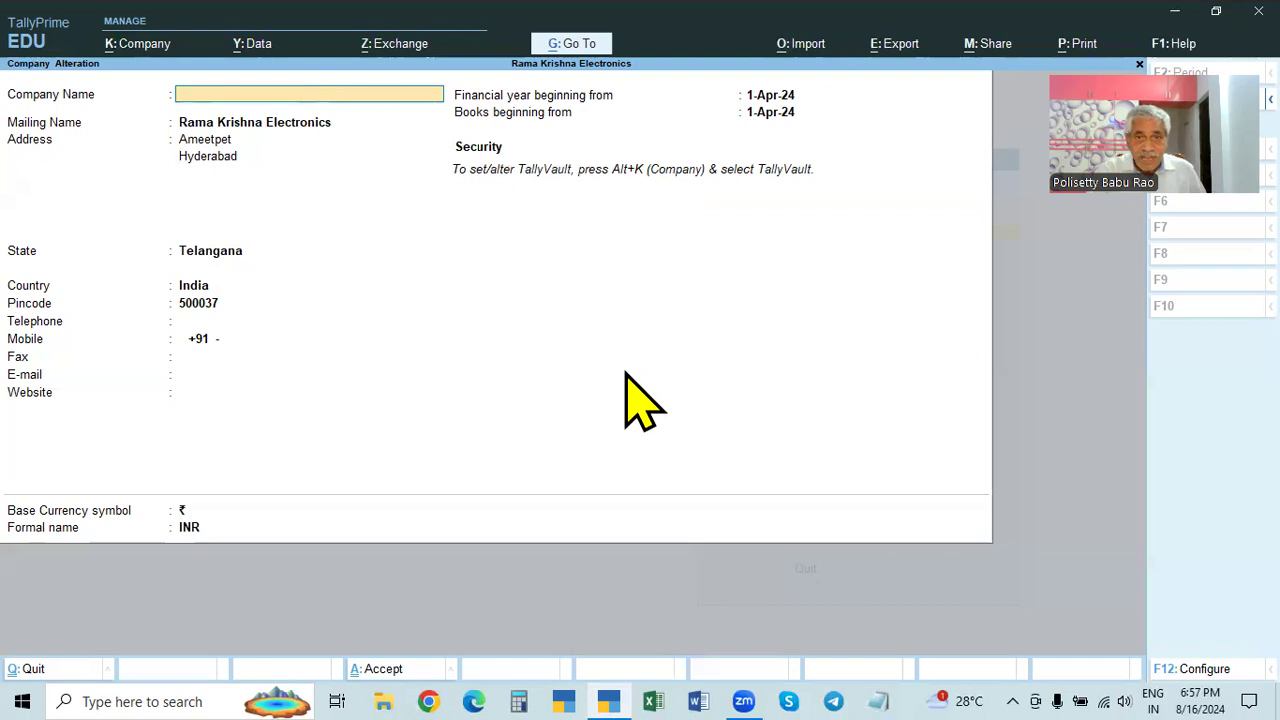
pyautogui.press('Escape')
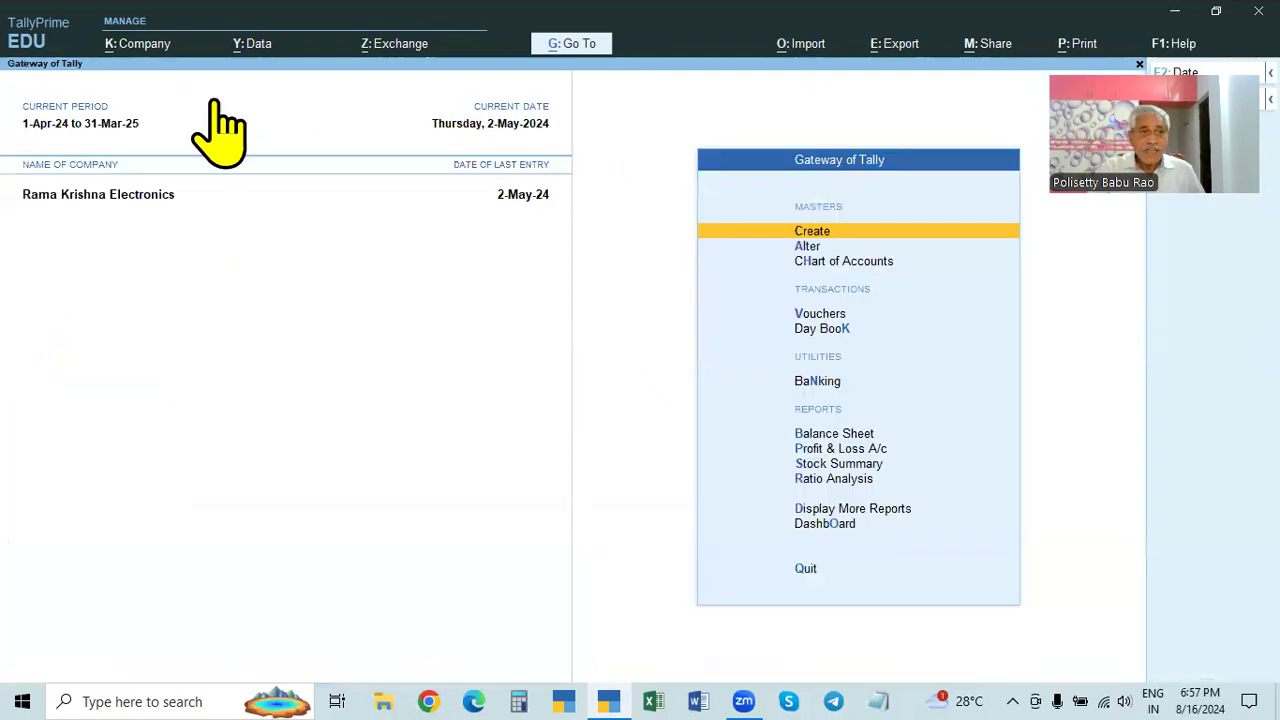
pyautogui.click(135, 45)
pyautogui.click(535, 321)
pyautogui.press('ctrl')
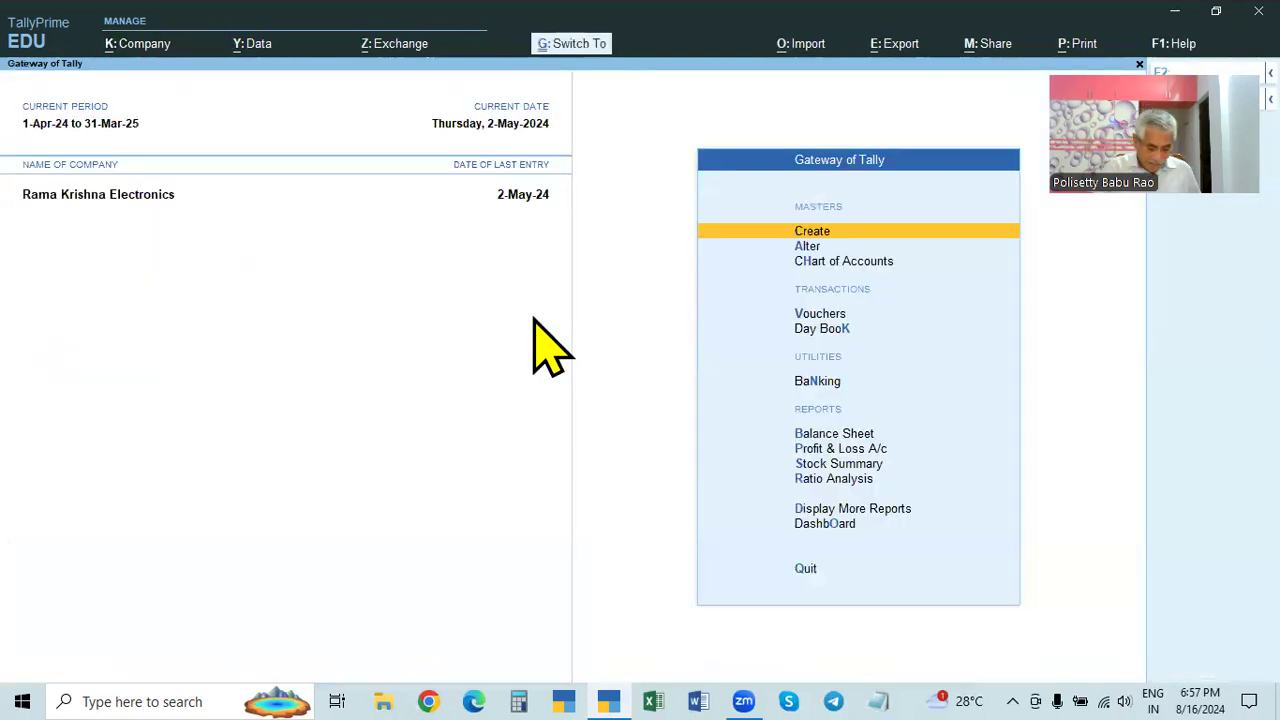
pyautogui.hotkey('ctrl', 'F3')
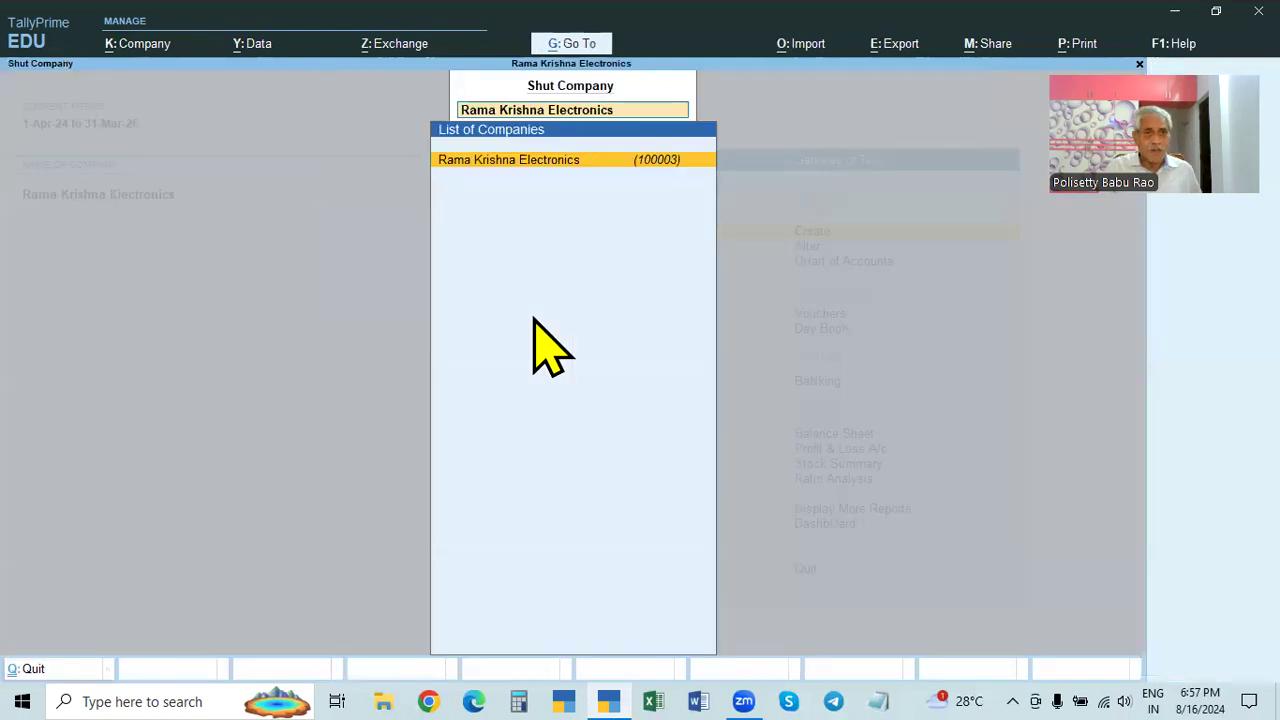
pyautogui.press('Return')
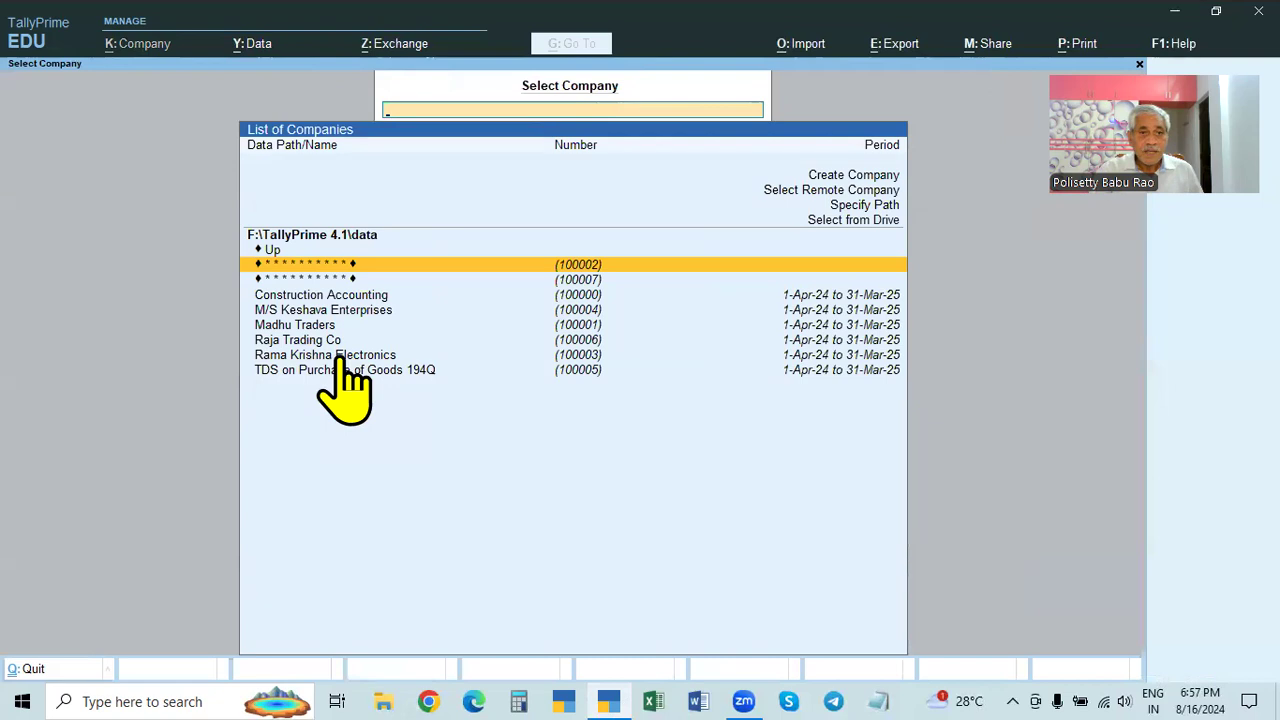
pyautogui.click(341, 360)
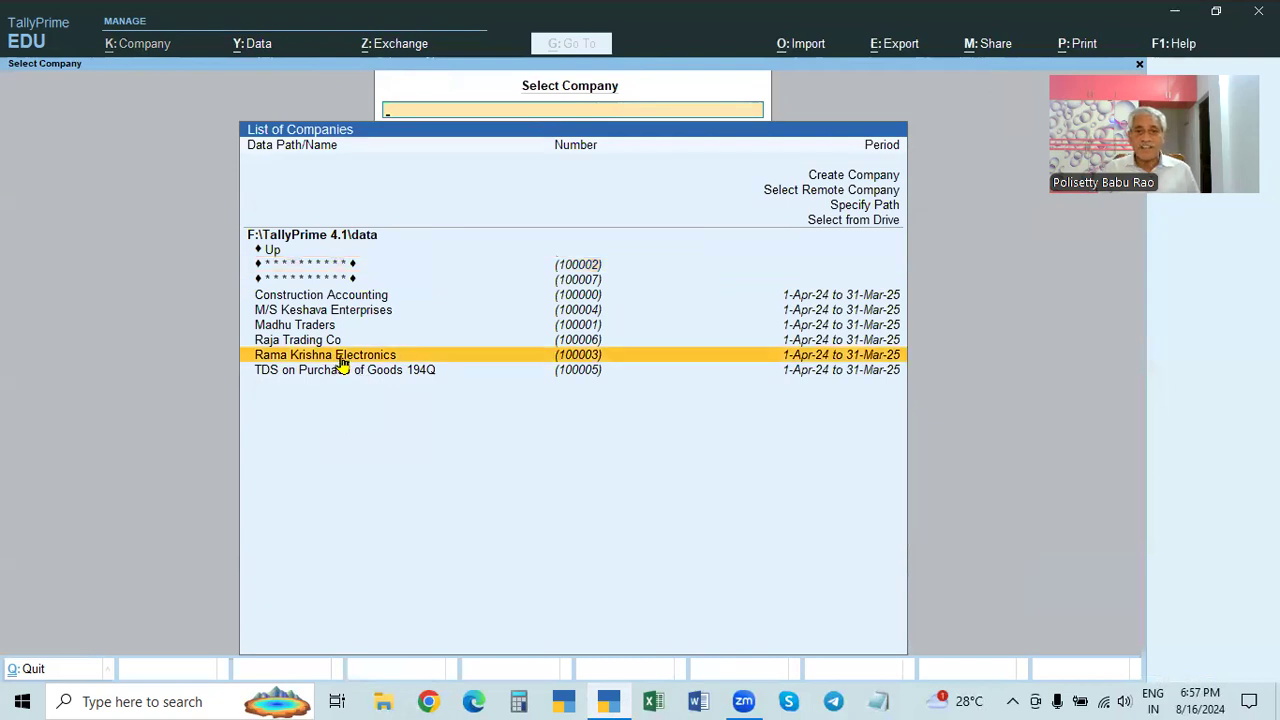
pyautogui.click(341, 362)
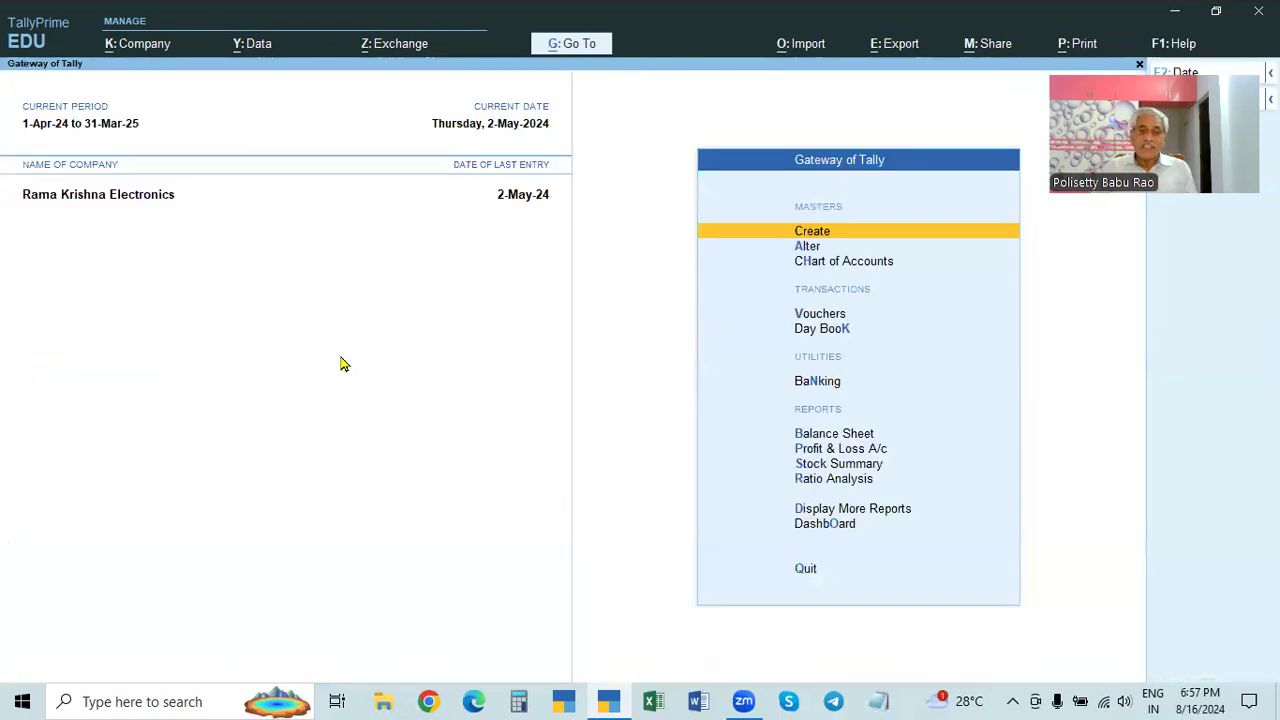
pyautogui.click(137, 43)
pyautogui.click(140, 95)
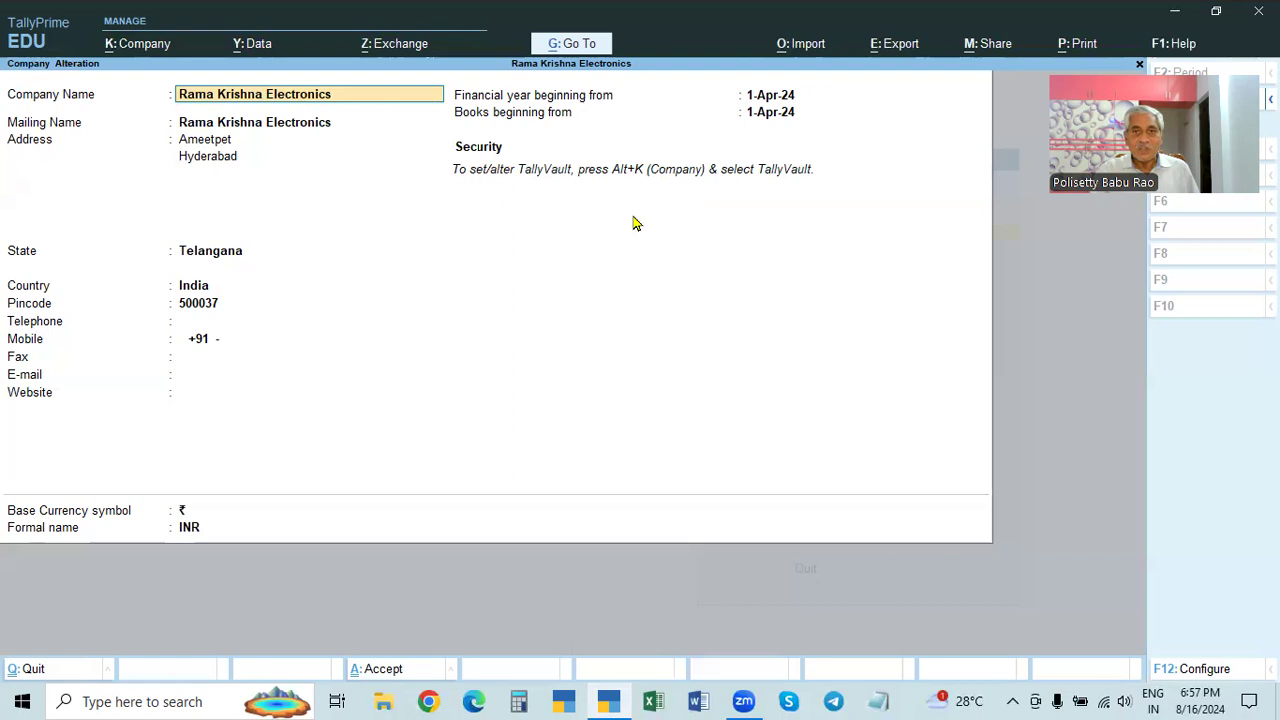
pyautogui.press('BackSpace')
pyautogui.press('Escape')
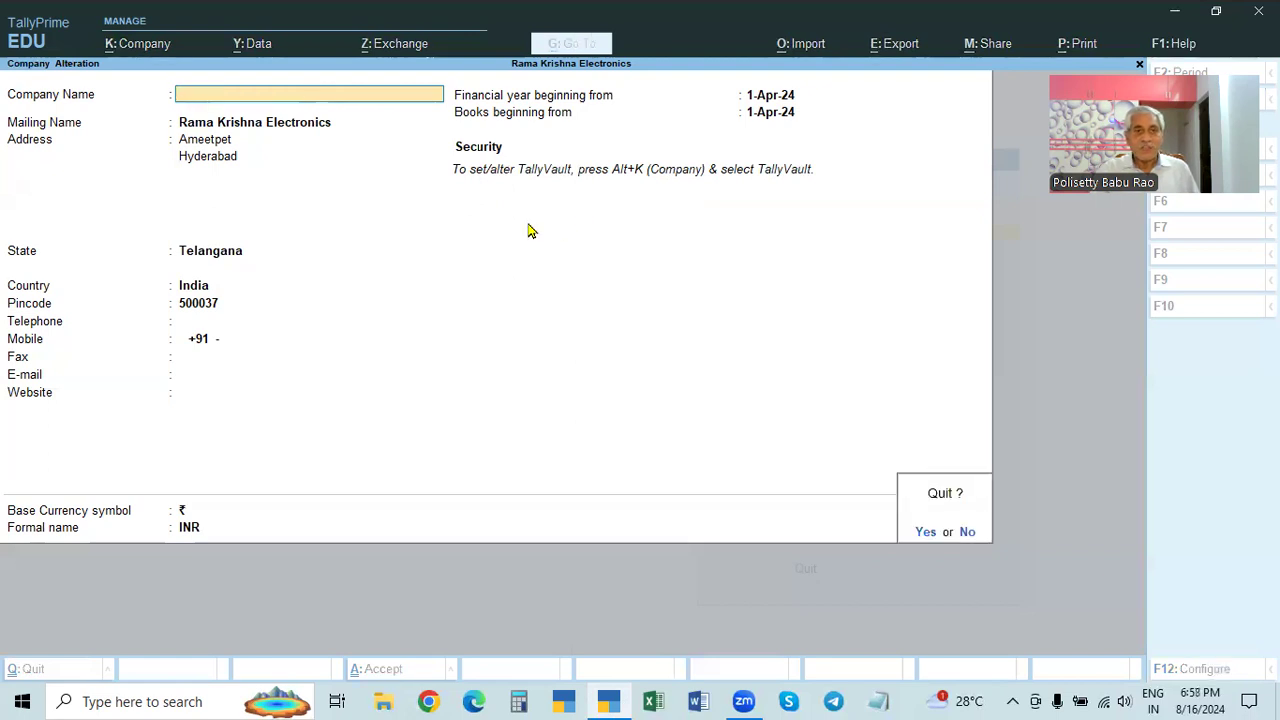
pyautogui.press('y')
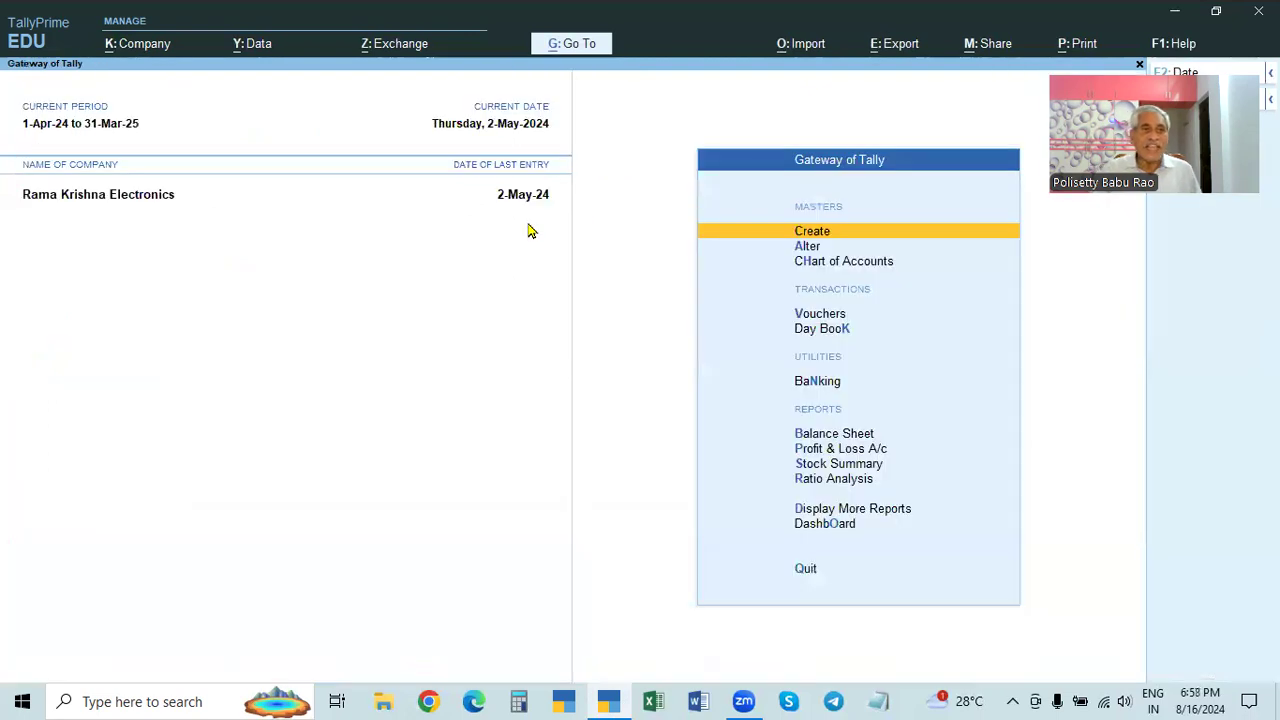
# - In Rama Krishna Electronics' alteration, set the F12 TallyVault option to No and accept
pyautogui.click(140, 43)
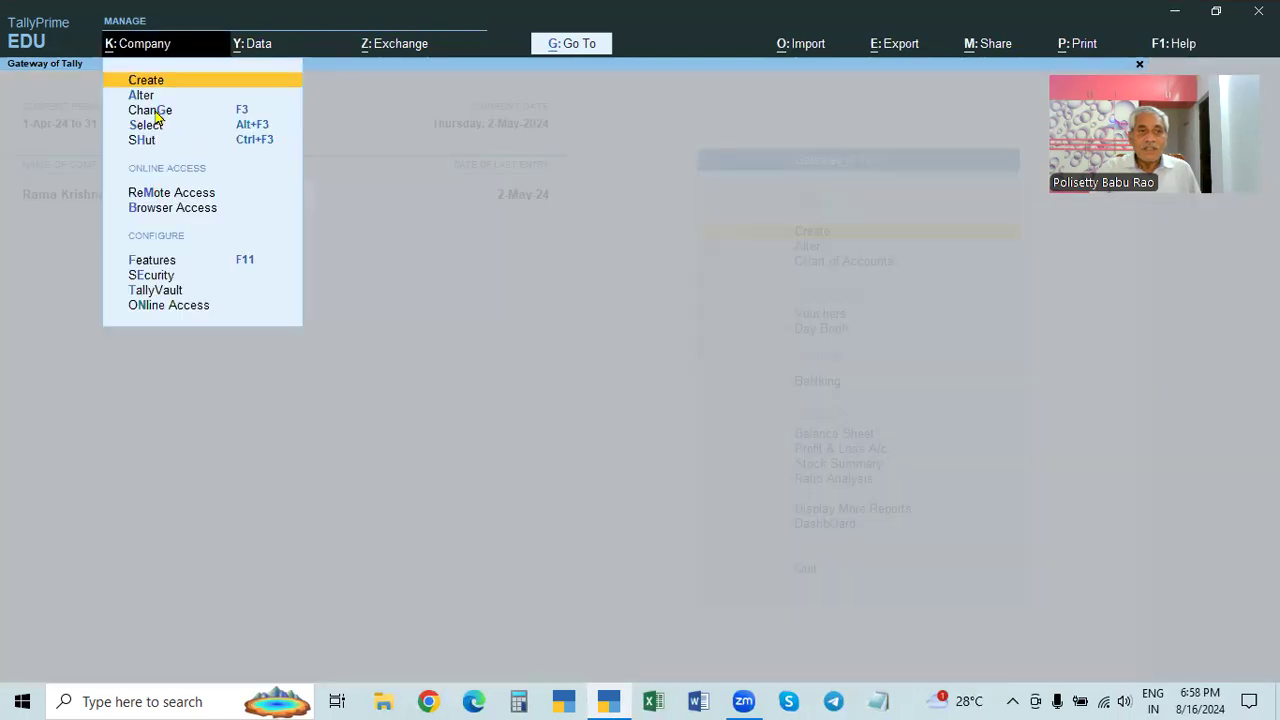
pyautogui.click(138, 95)
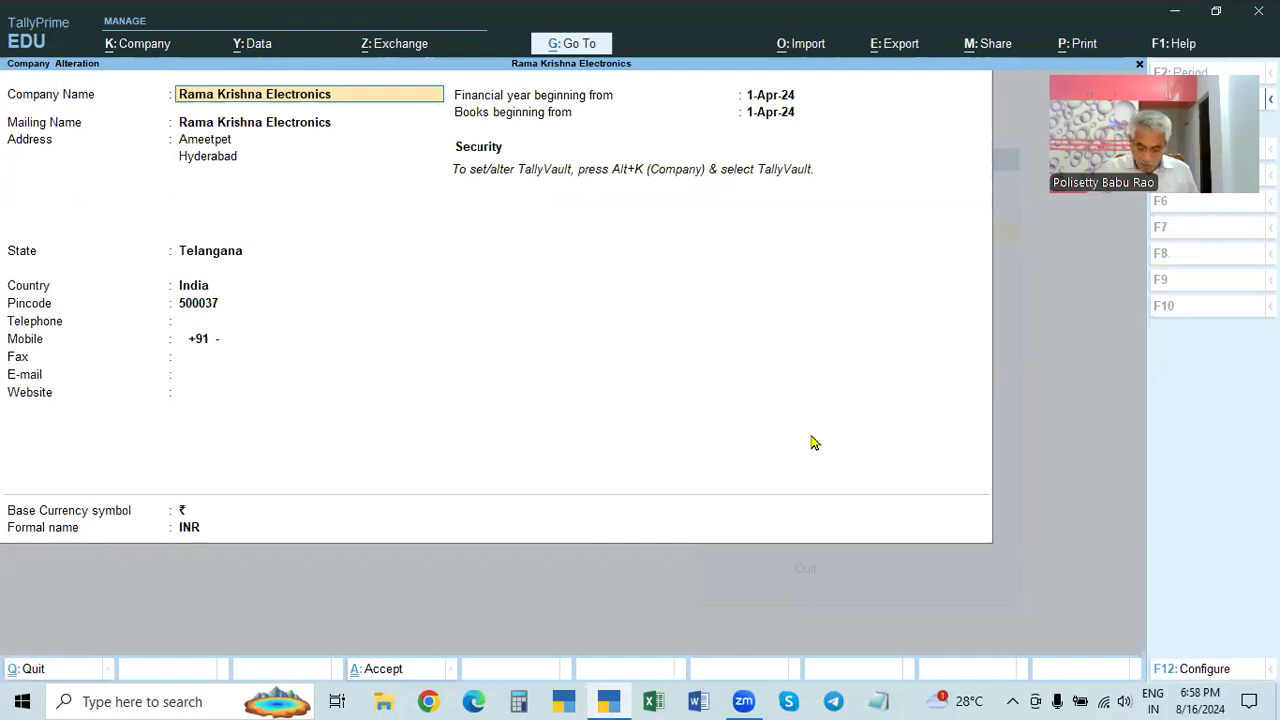
pyautogui.press('F12')
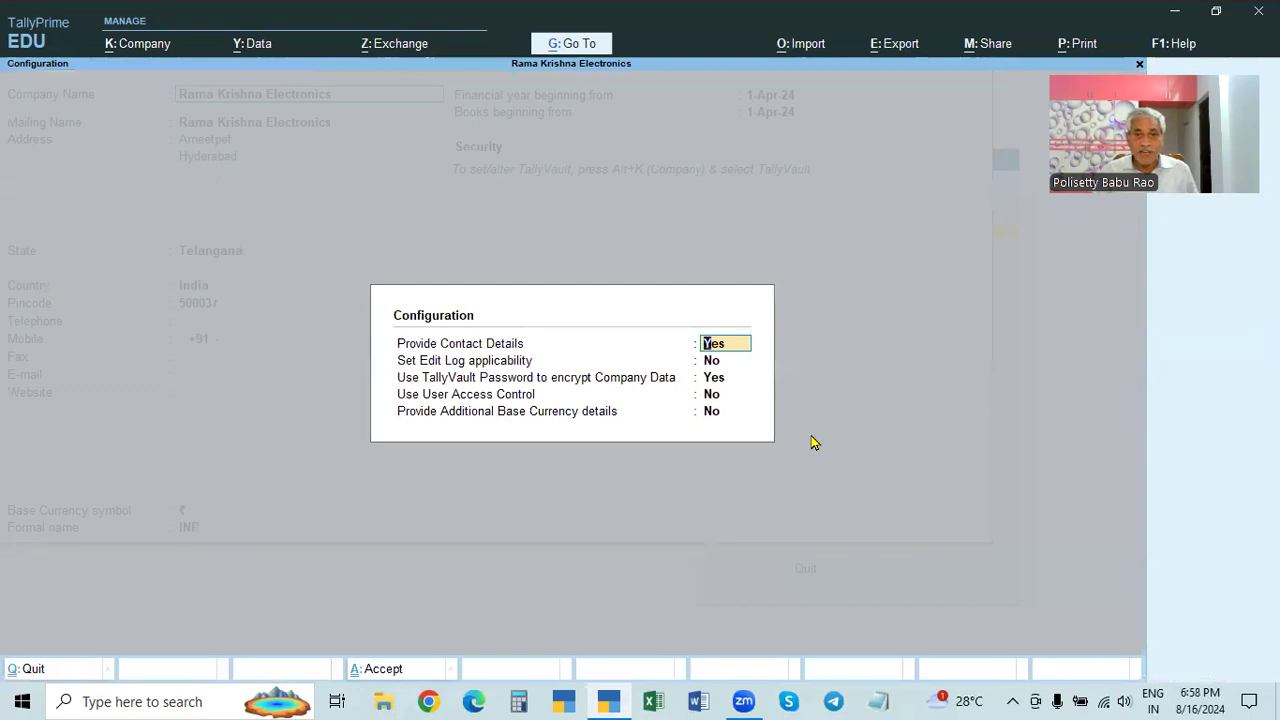
pyautogui.press('Return')
pyautogui.press('Return')
pyautogui.write('n')
pyautogui.press('Return')
pyautogui.press('Return')
pyautogui.press('Return')
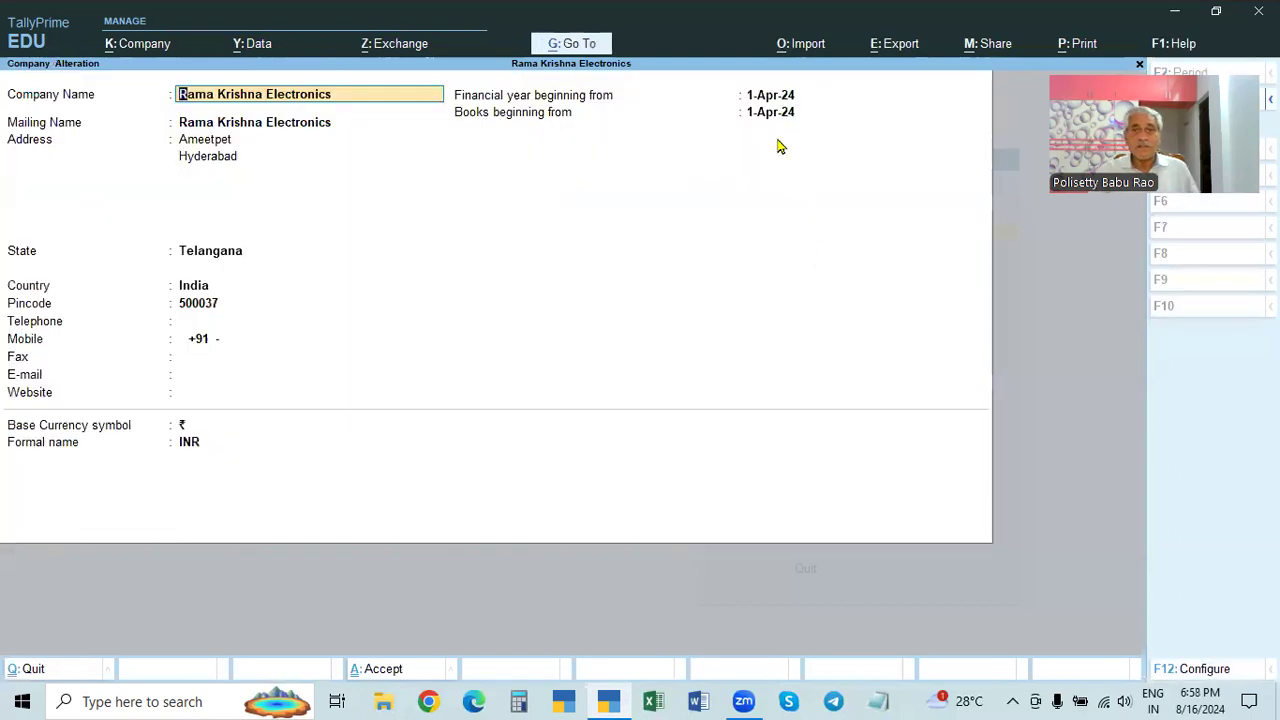
pyautogui.click(770, 113)
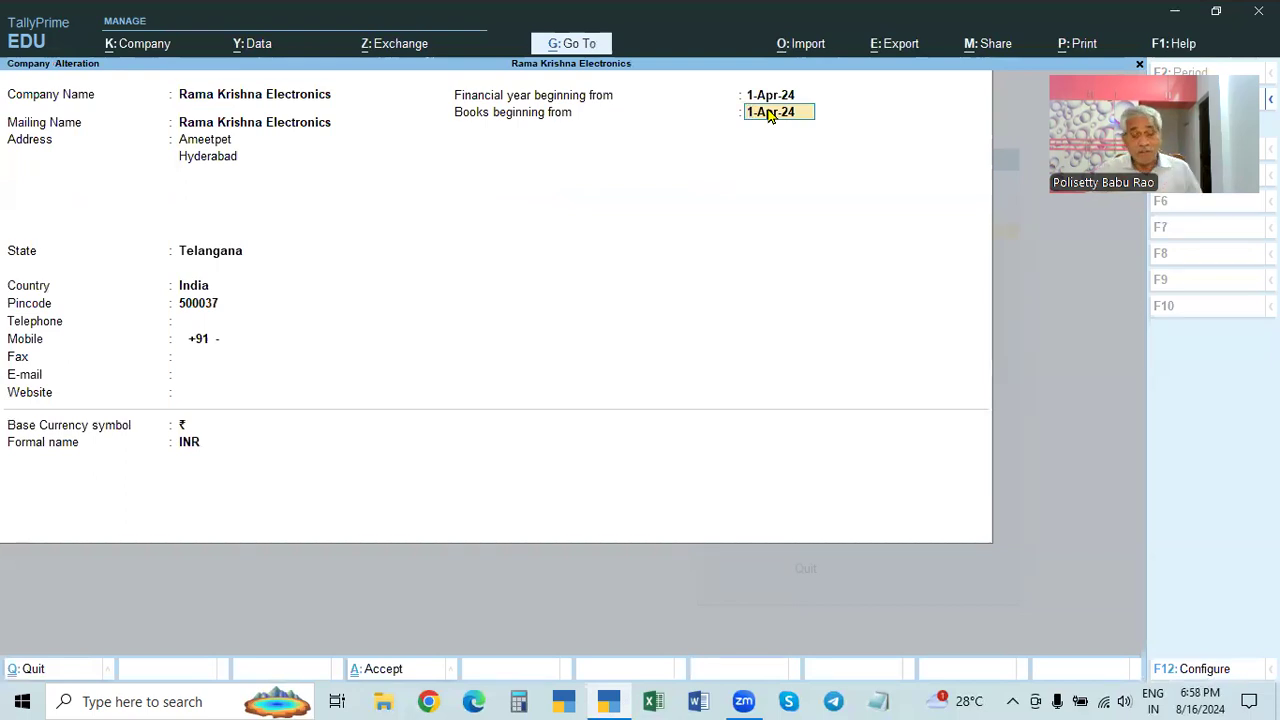
pyautogui.hotkey('ctrl', 'a')
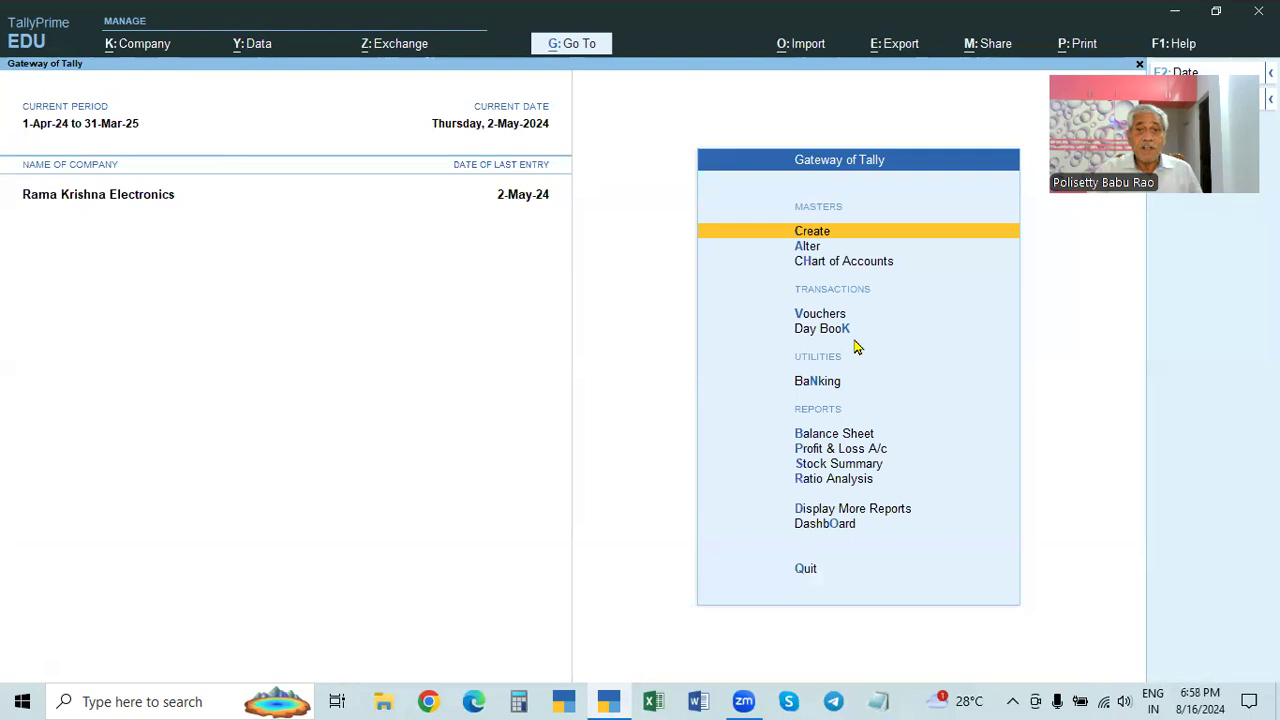
# - Reopen the alteration, switch TallyVault encryption to Yes, and save with Ctrl+A
pyautogui.click(128, 52)
pyautogui.click(130, 95)
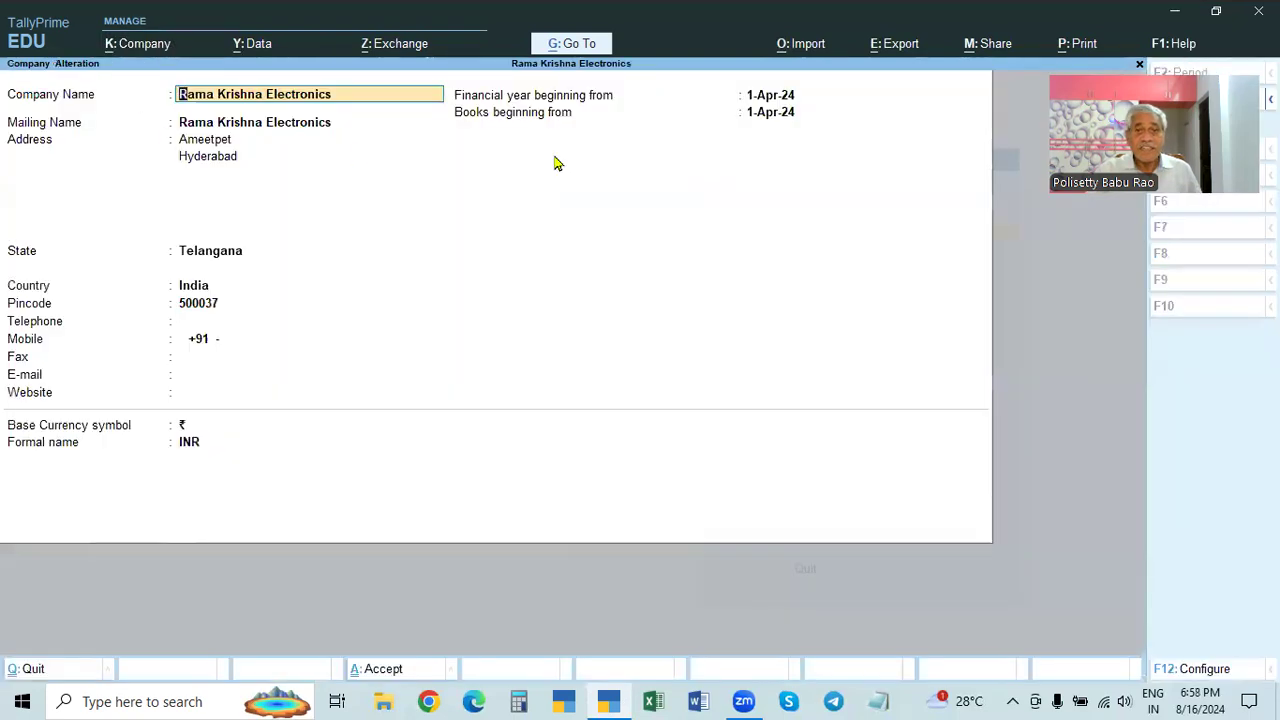
pyautogui.press('F12')
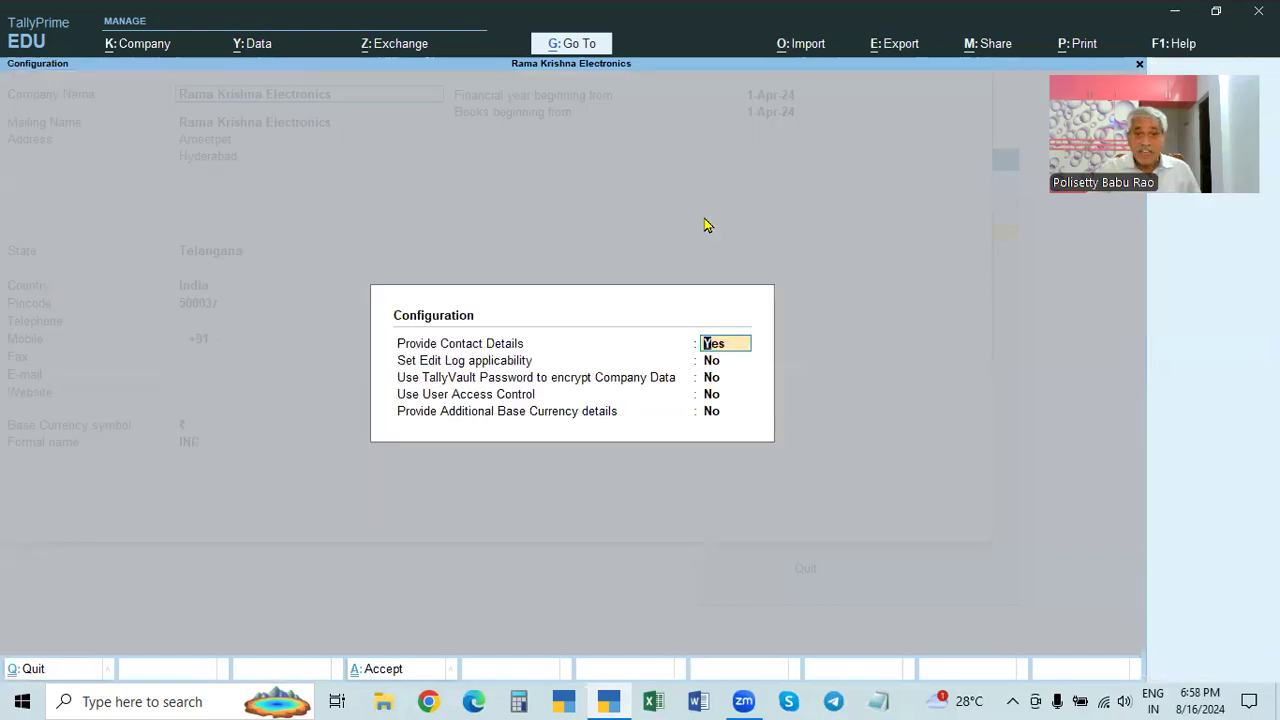
pyautogui.click(714, 381)
pyautogui.write('y')
pyautogui.press('Return')
pyautogui.press('Return')
pyautogui.press('Return')
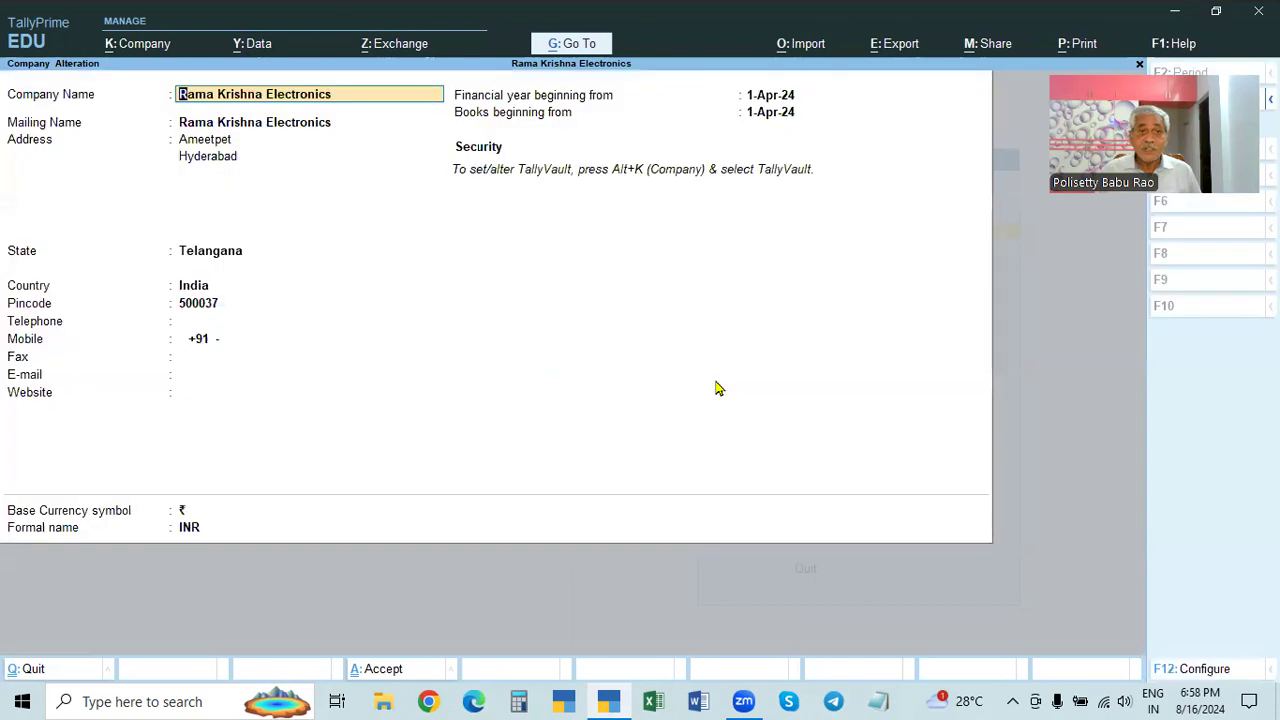
pyautogui.press('Return')
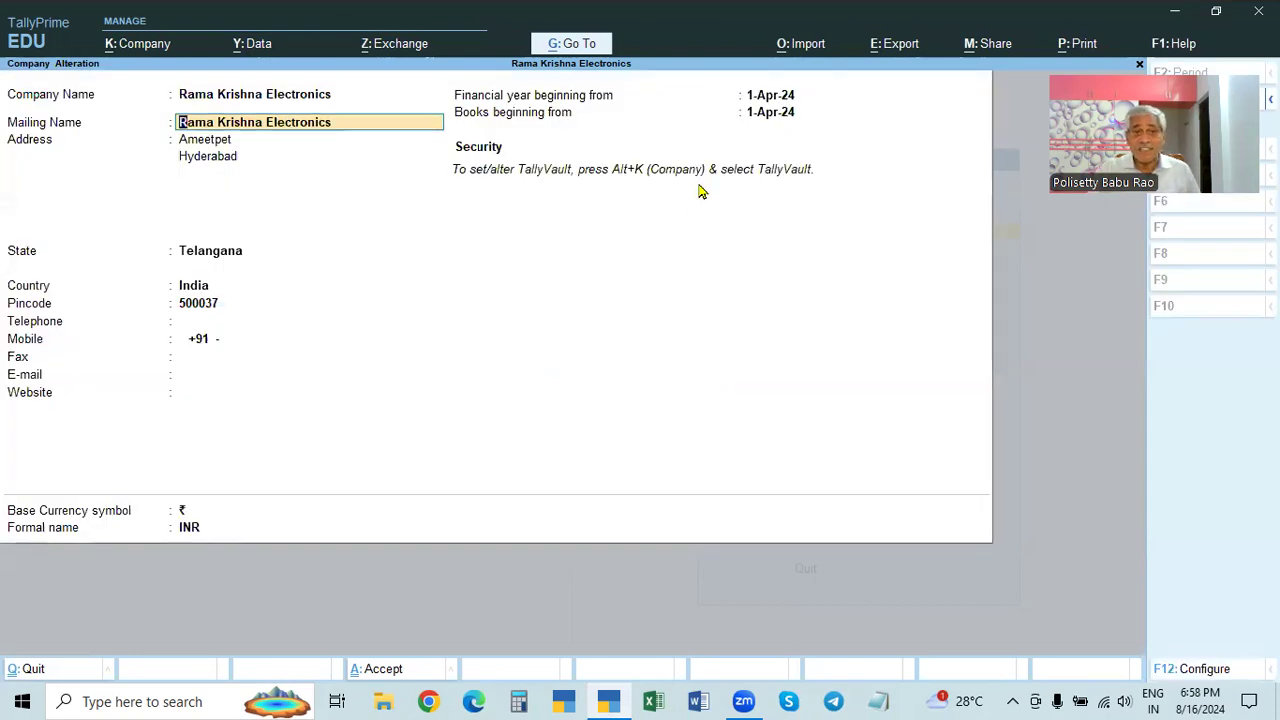
pyautogui.press('ctrl')
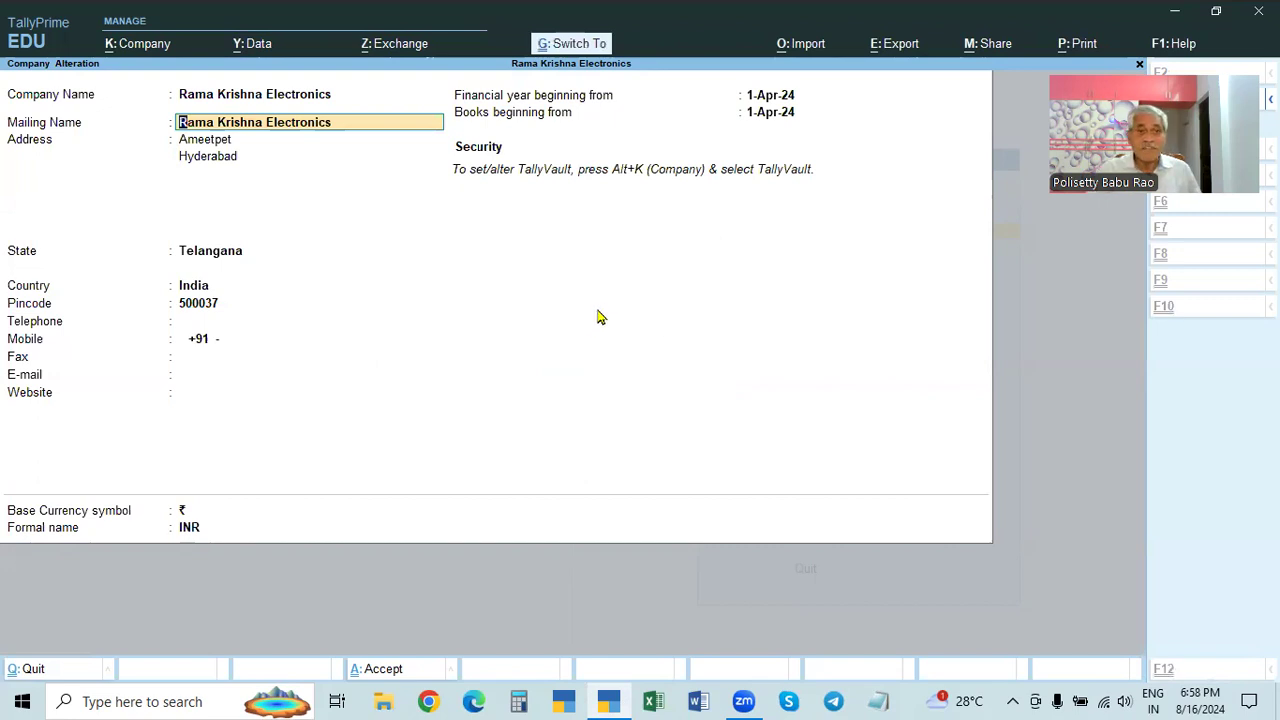
pyautogui.hotkey('ctrl', 'a')
# - Shut Rama Krishna Electronics and reopen it from the company list
pyautogui.click(138, 48)
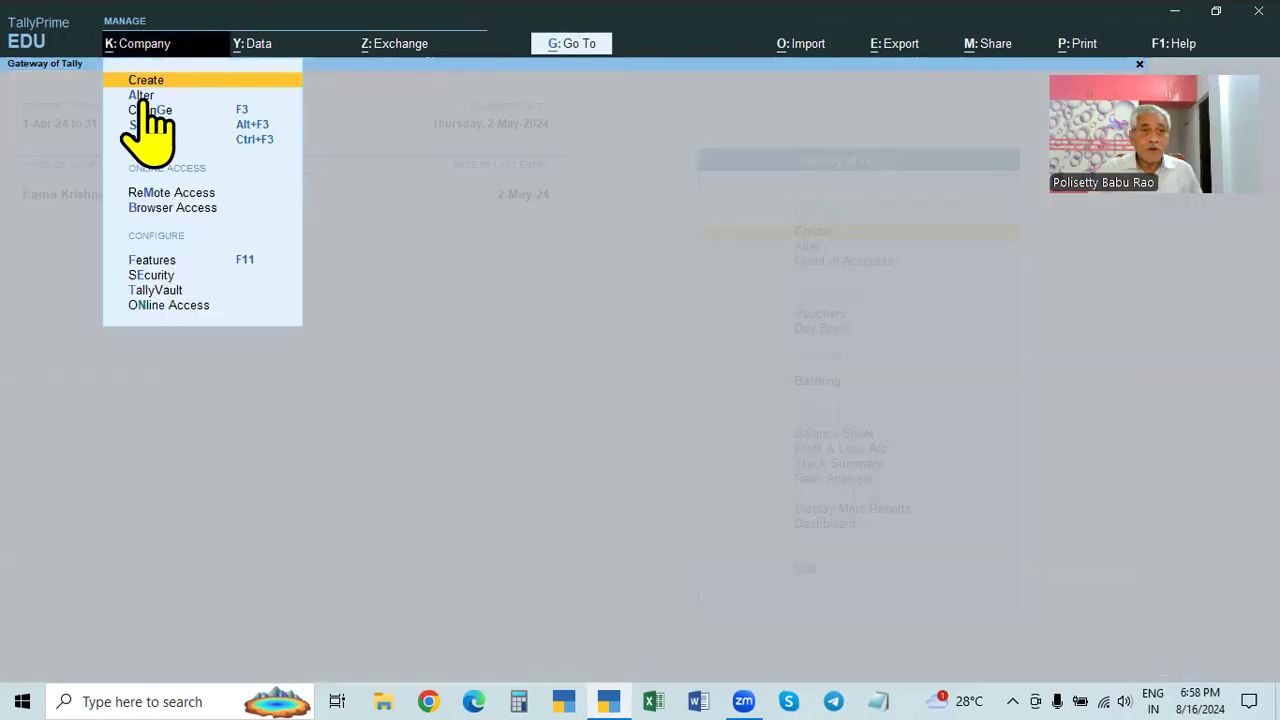
pyautogui.click(470, 214)
pyautogui.press('ctrl')
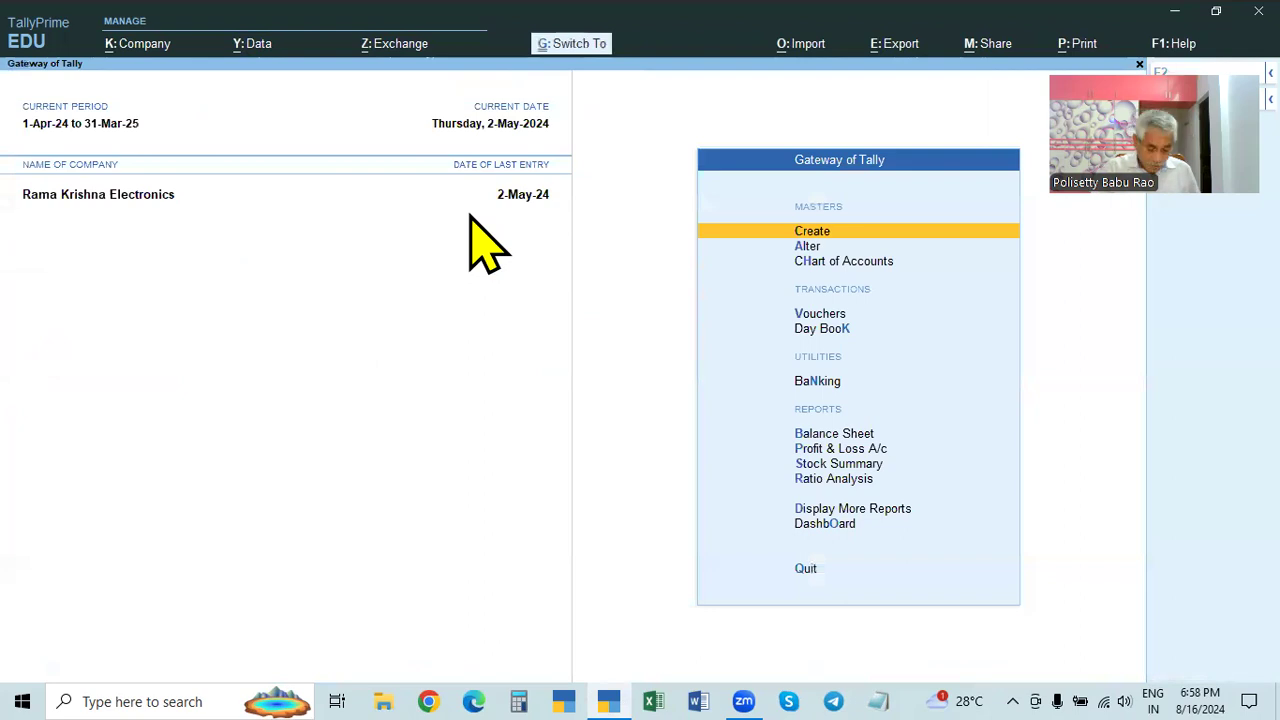
pyautogui.hotkey('ctrl', 'F3')
pyautogui.press('Return')
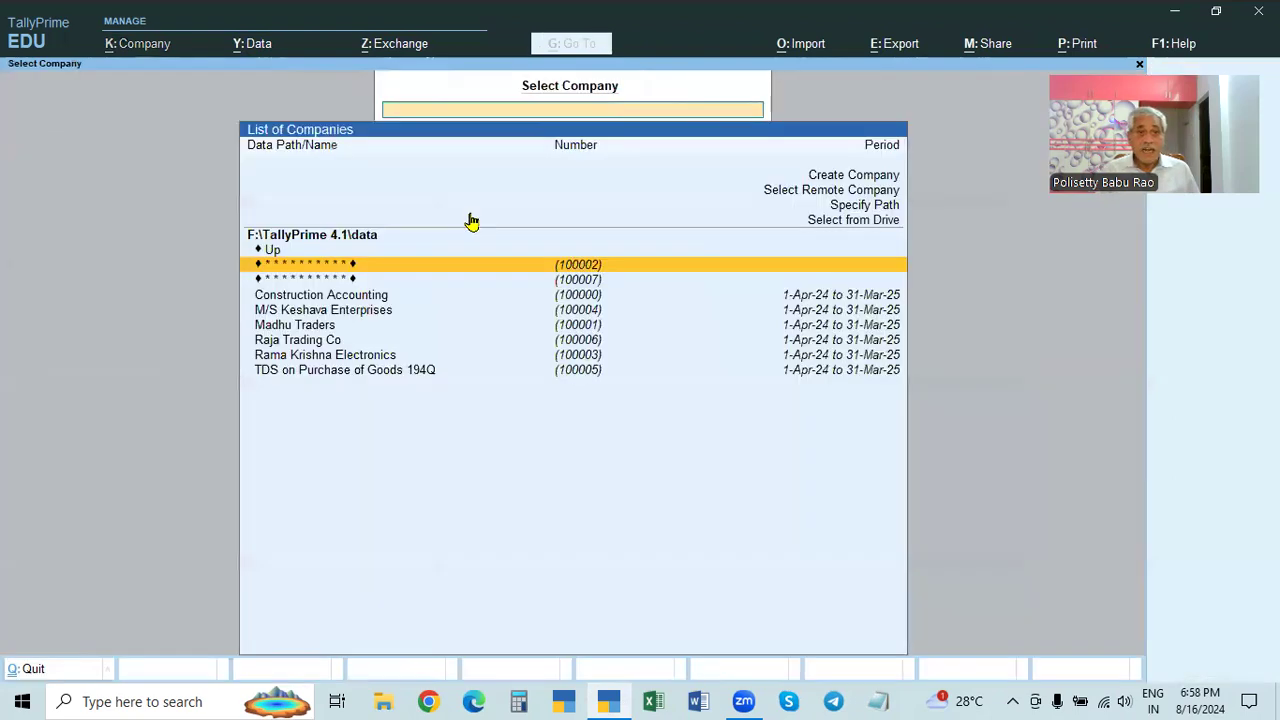
pyautogui.press('Down')
pyautogui.press('Down')
pyautogui.press('Down')
pyautogui.press('Down')
pyautogui.press('Down')
pyautogui.press('Down')
pyautogui.press('Return')
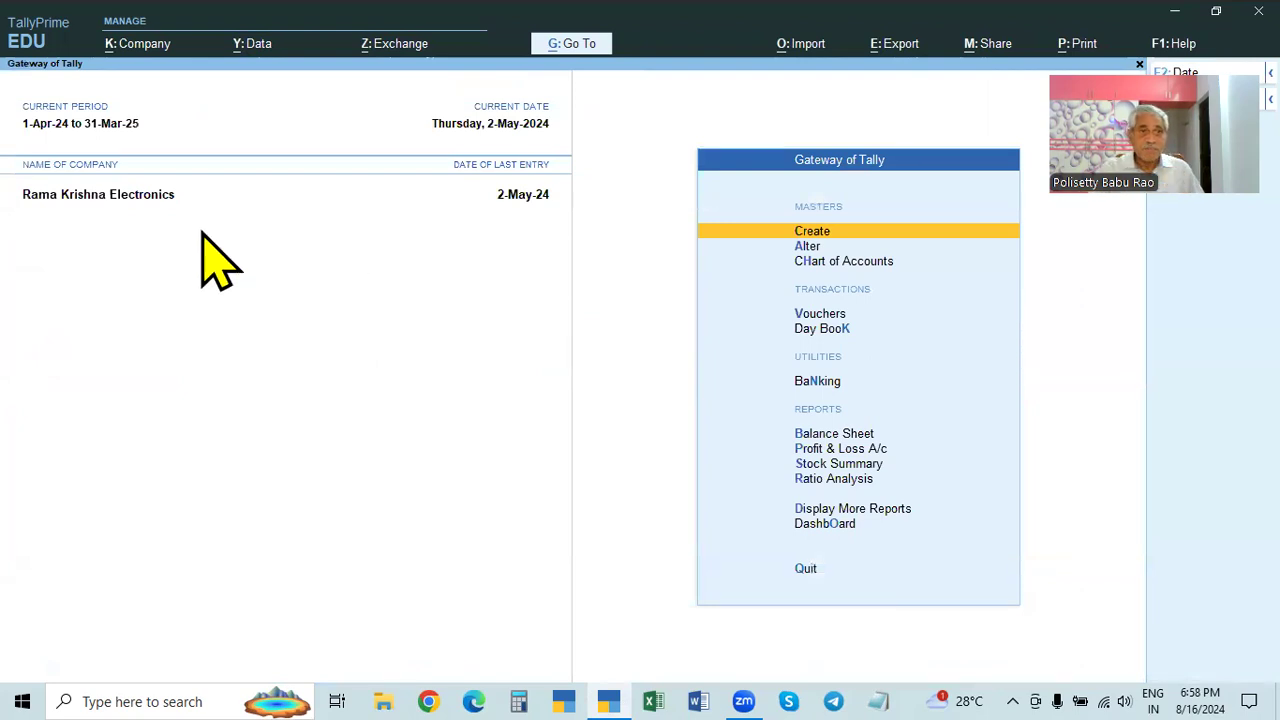
# - Shut Rama Krishna Electronics again and open masked company 100007 with its TallyVault password
pyautogui.hotkey('ctrl', 'F3')
pyautogui.press('Return')
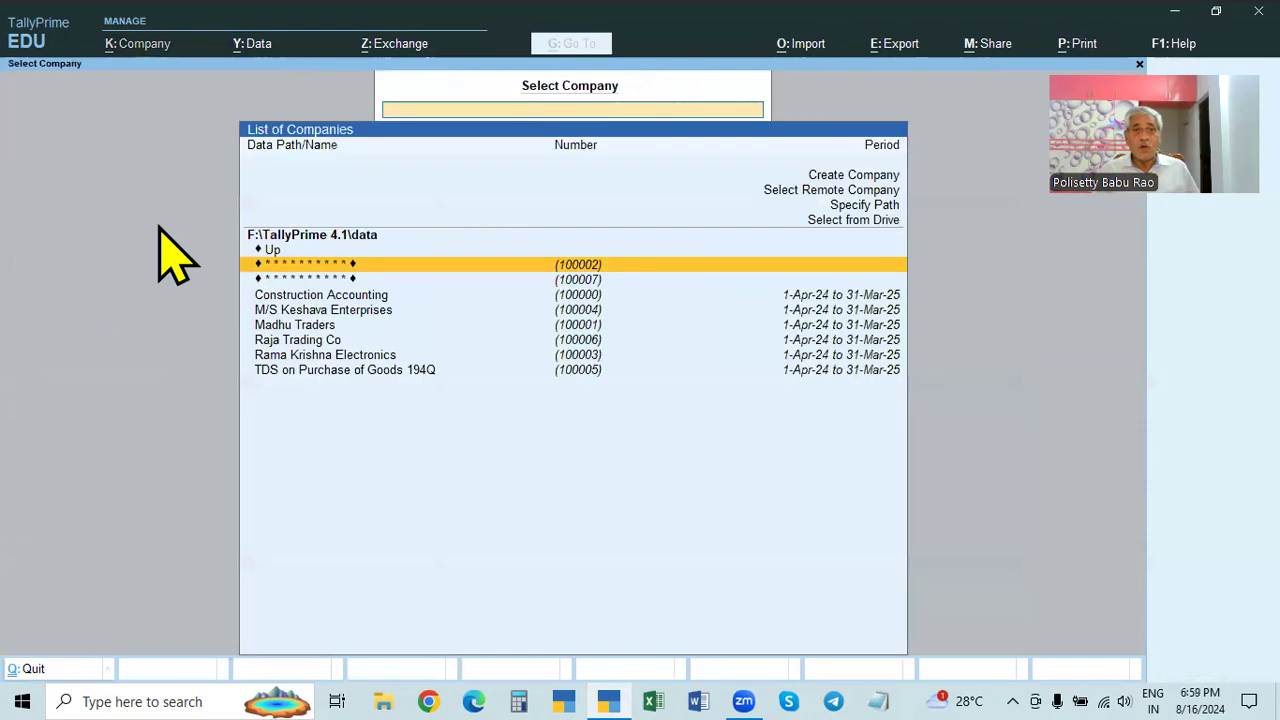
pyautogui.press('Down')
pyautogui.click(584, 283)
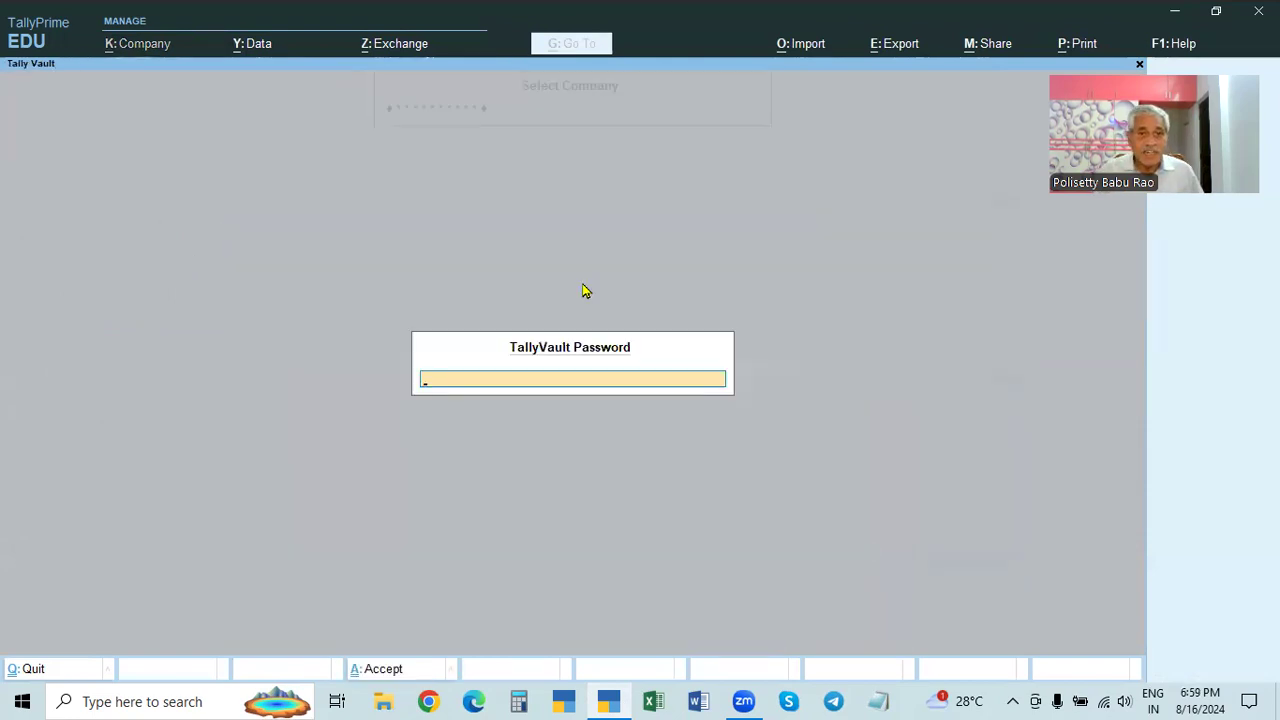
pyautogui.write('******')
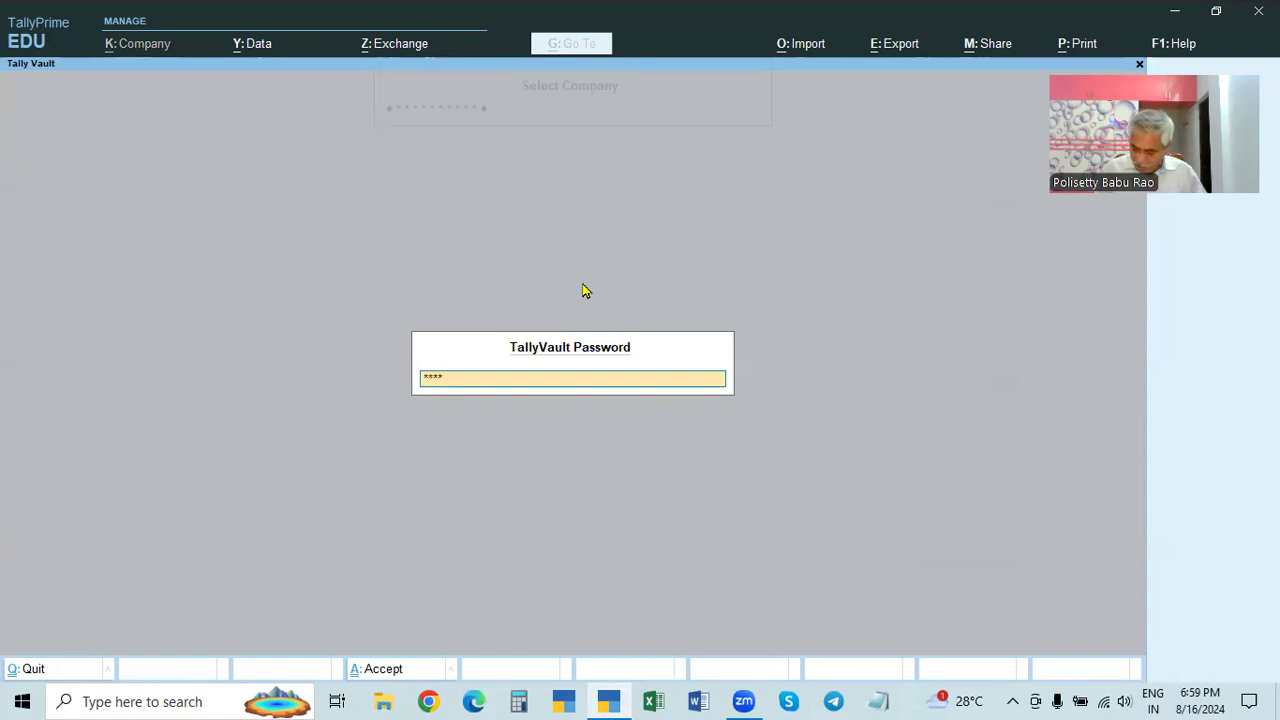
pyautogui.press('Return')
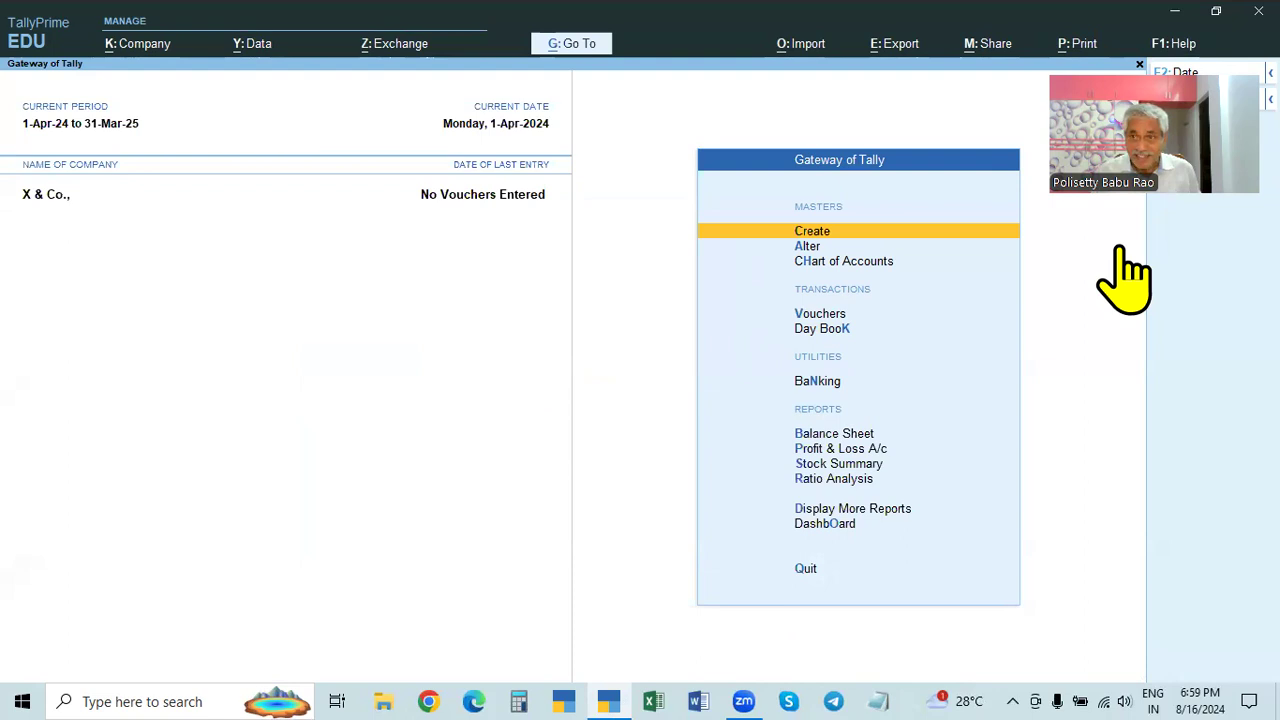
# - Open X & Co.'s Company Alteration and set the F12 user access control option to Yes
pyautogui.click(150, 43)
pyautogui.click(140, 97)
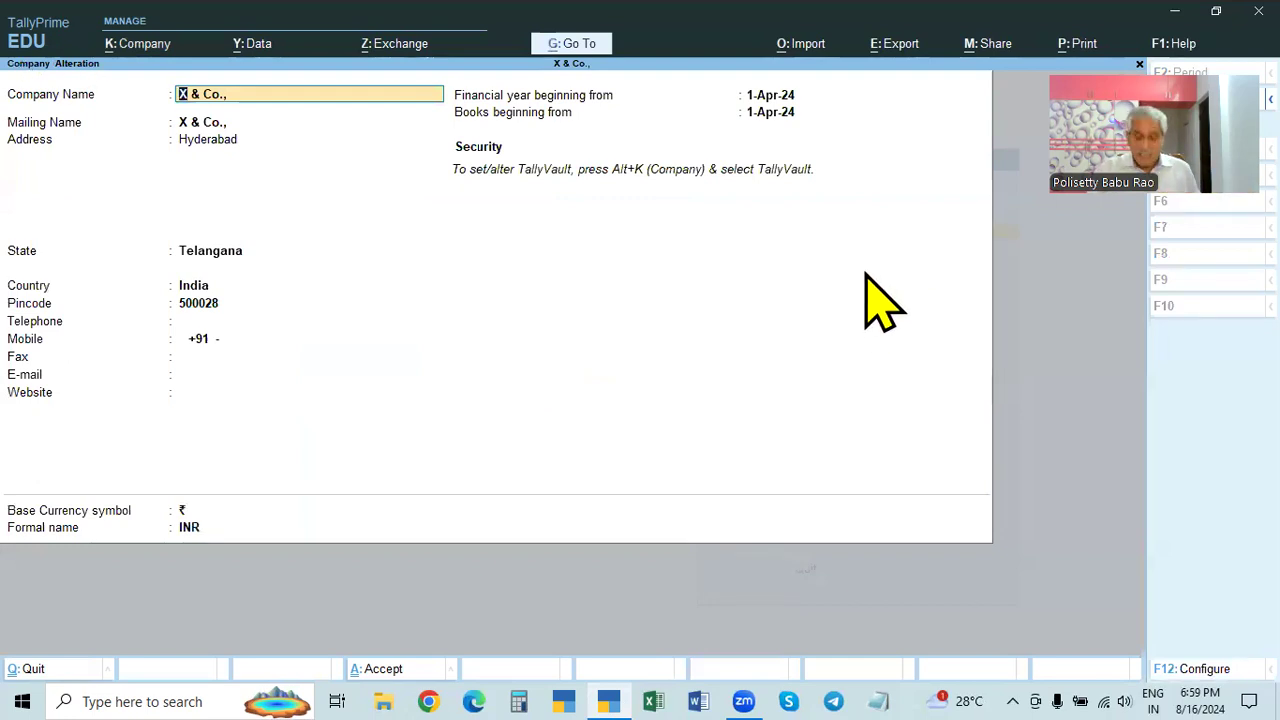
pyautogui.press('F12')
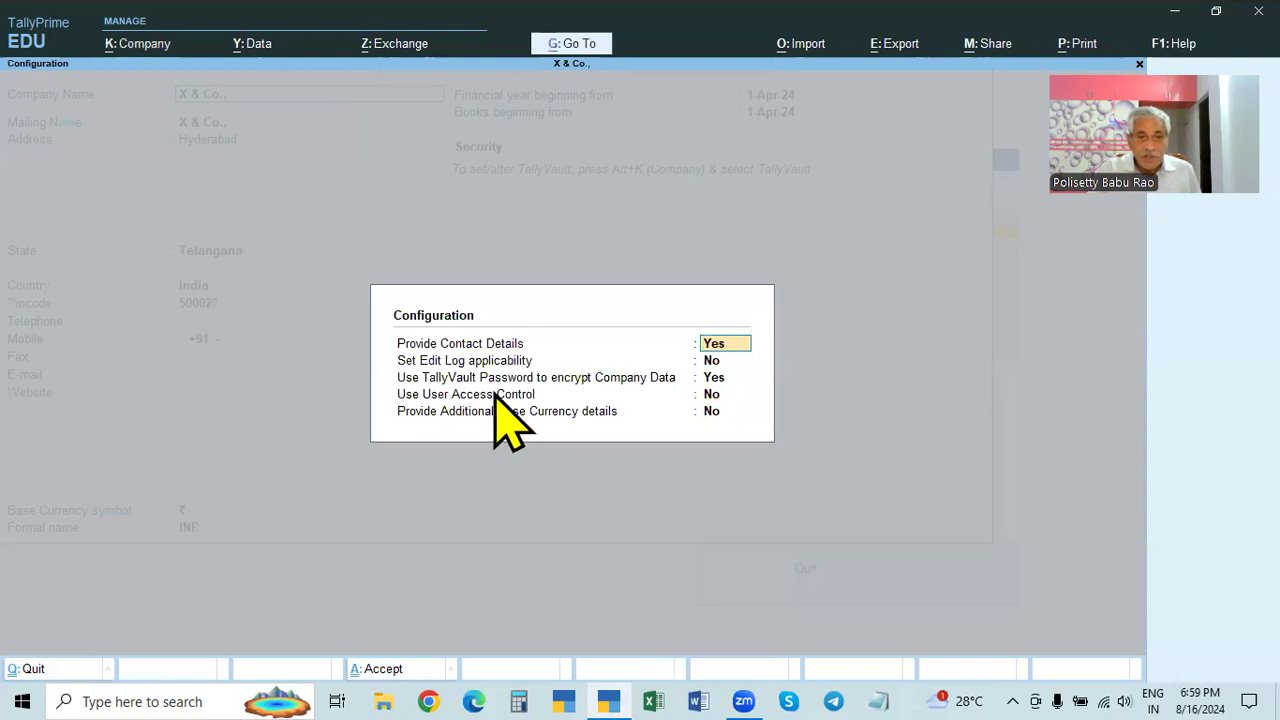
pyautogui.click(706, 396)
pyautogui.write('y')
pyautogui.press('Return')
pyautogui.press('Return')
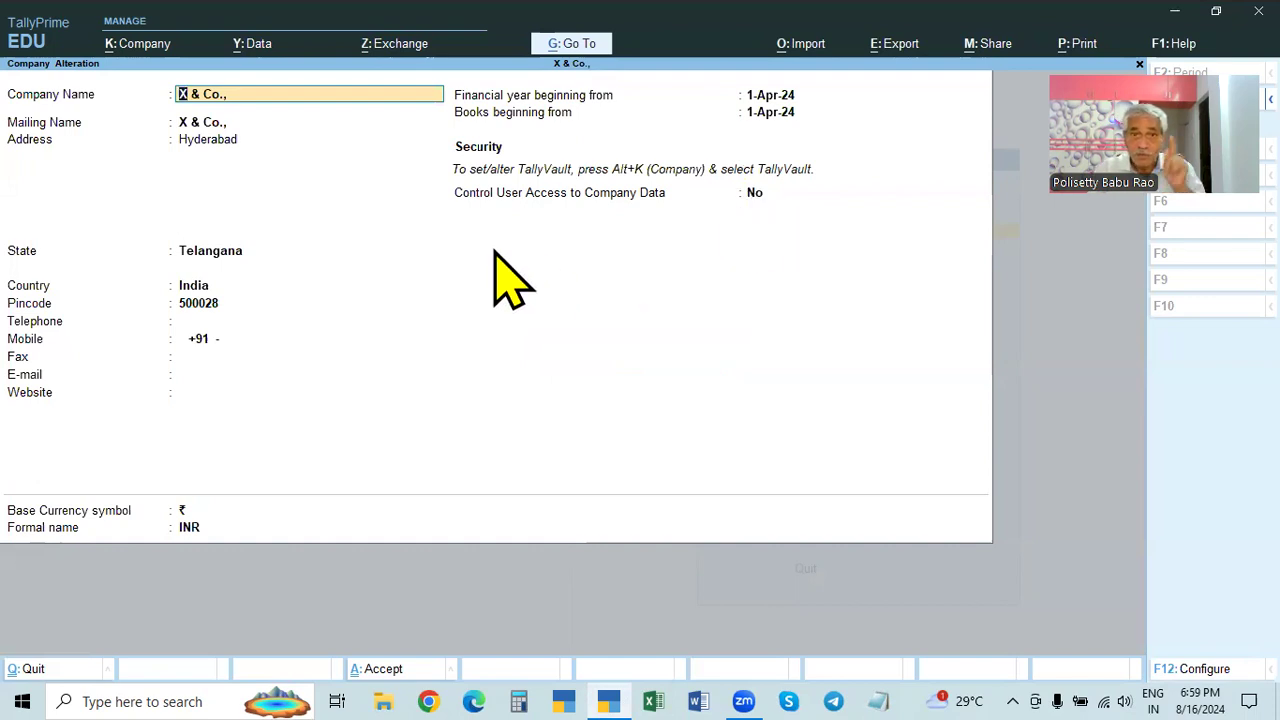
# - Set Control User Access to Yes with an administrator username and password, then save
pyautogui.click(752, 195)
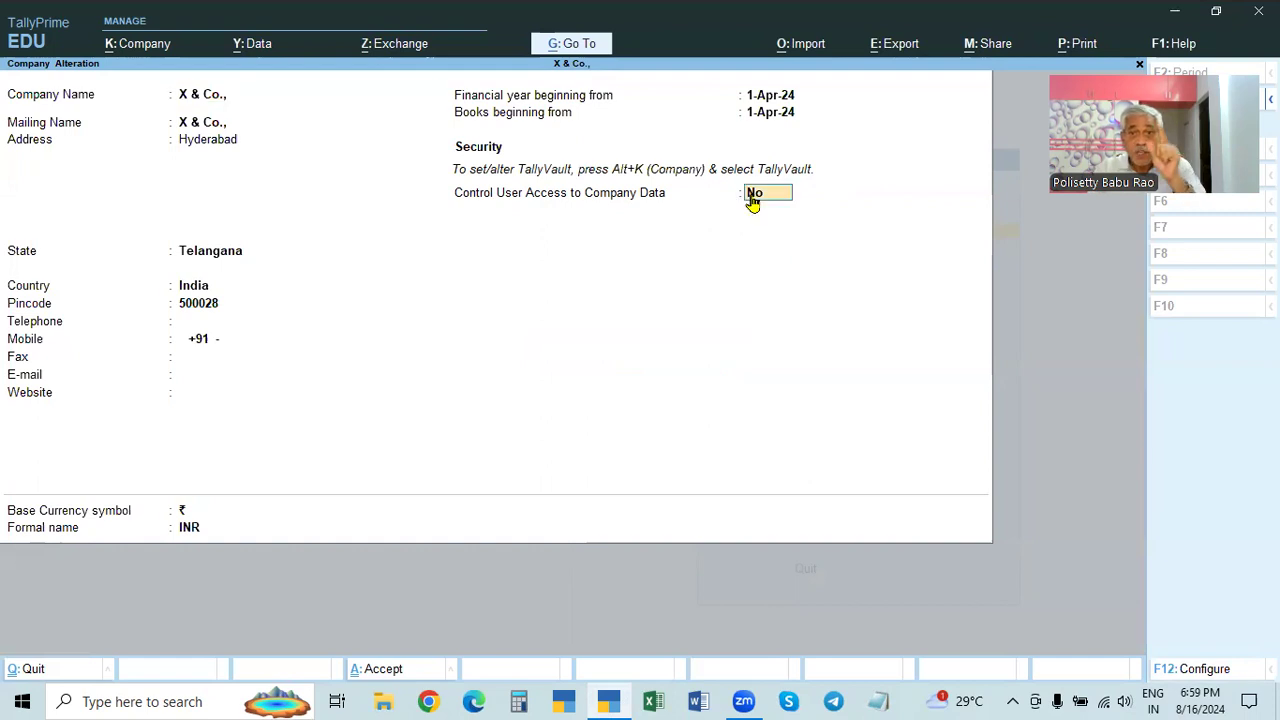
pyautogui.write('y')
pyautogui.press('Return')
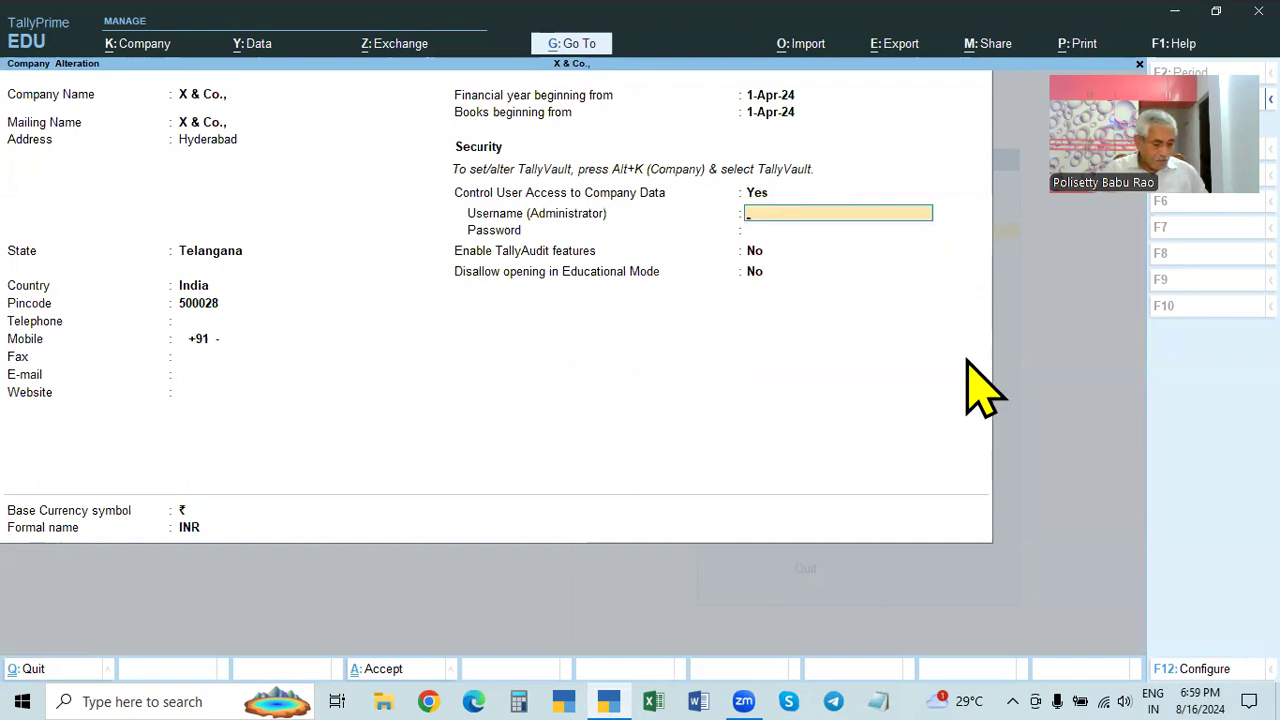
pyautogui.write('admin')
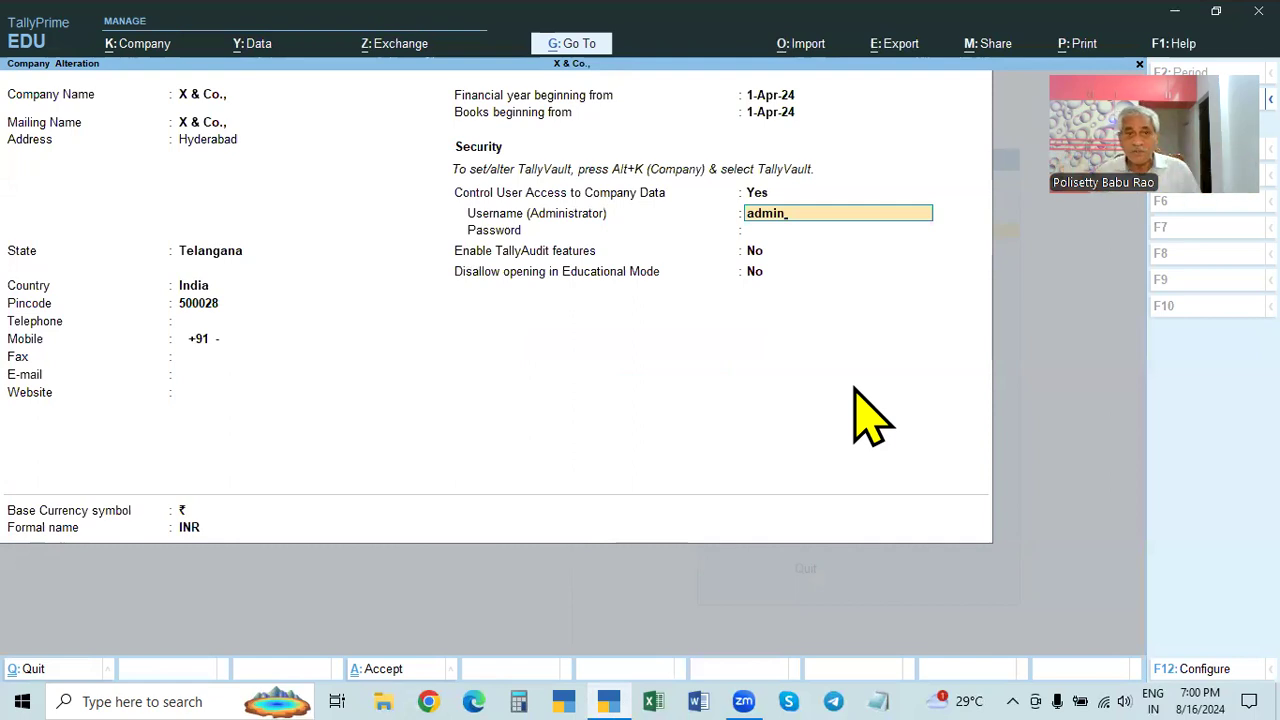
pyautogui.press('Return')
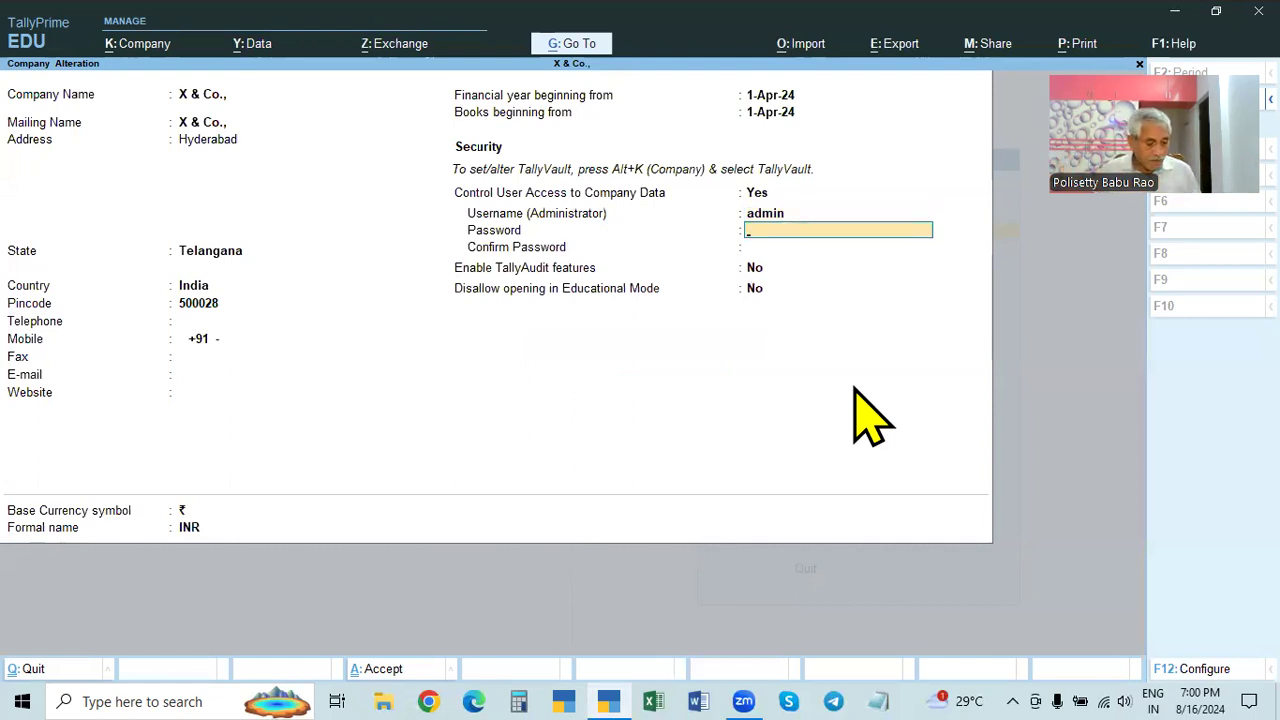
pyautogui.write('****')
pyautogui.press('Return')
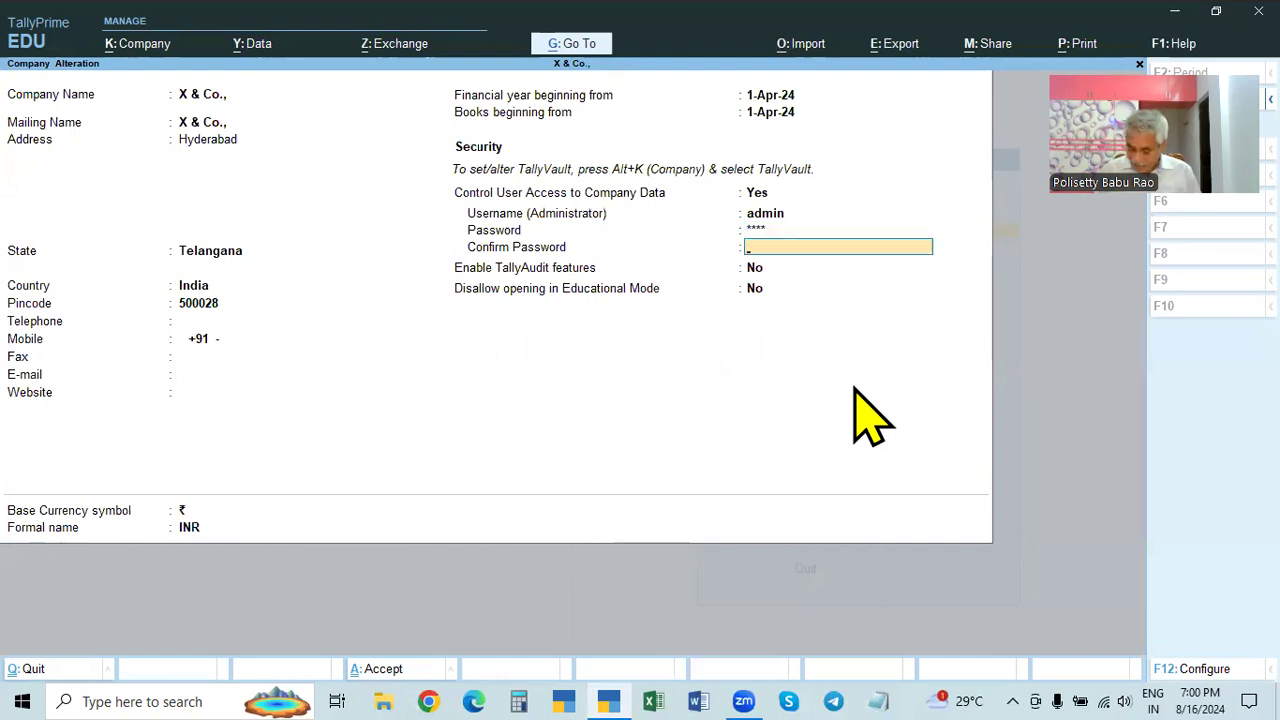
pyautogui.press('Return')
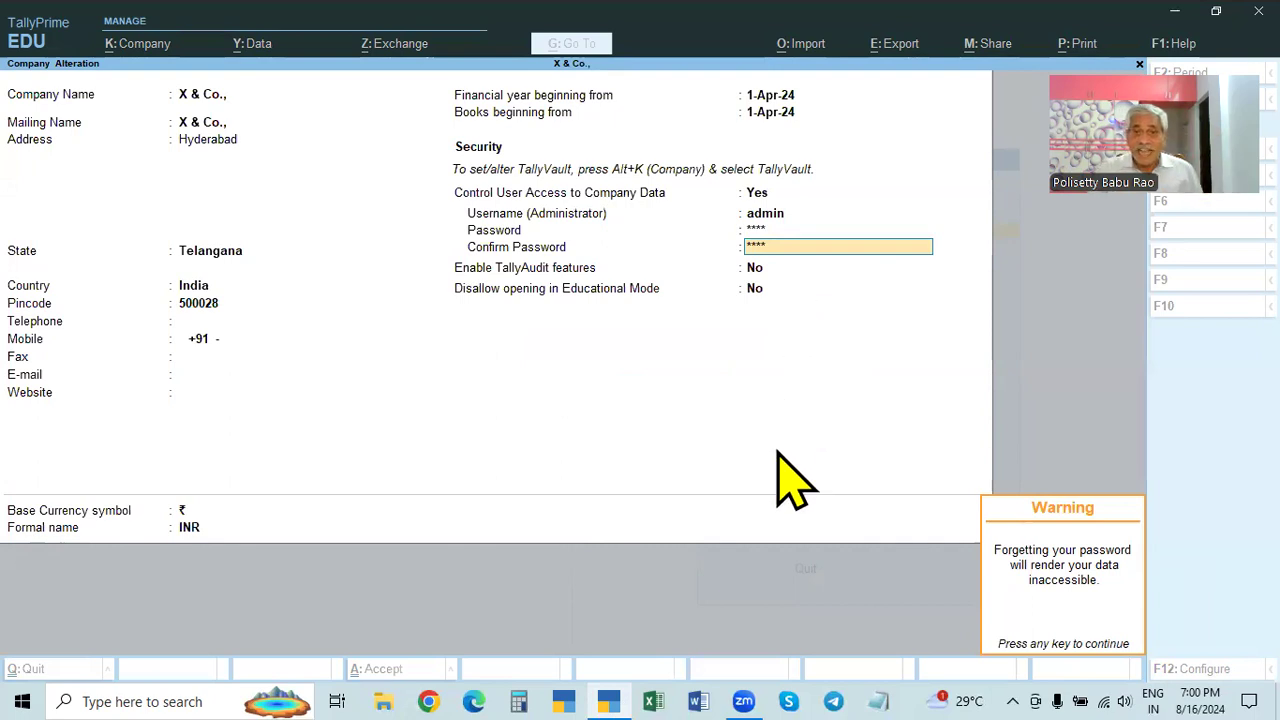
pyautogui.press('Return')
pyautogui.press('Return')
pyautogui.press('Return')
pyautogui.press('Return')
pyautogui.press('Return')
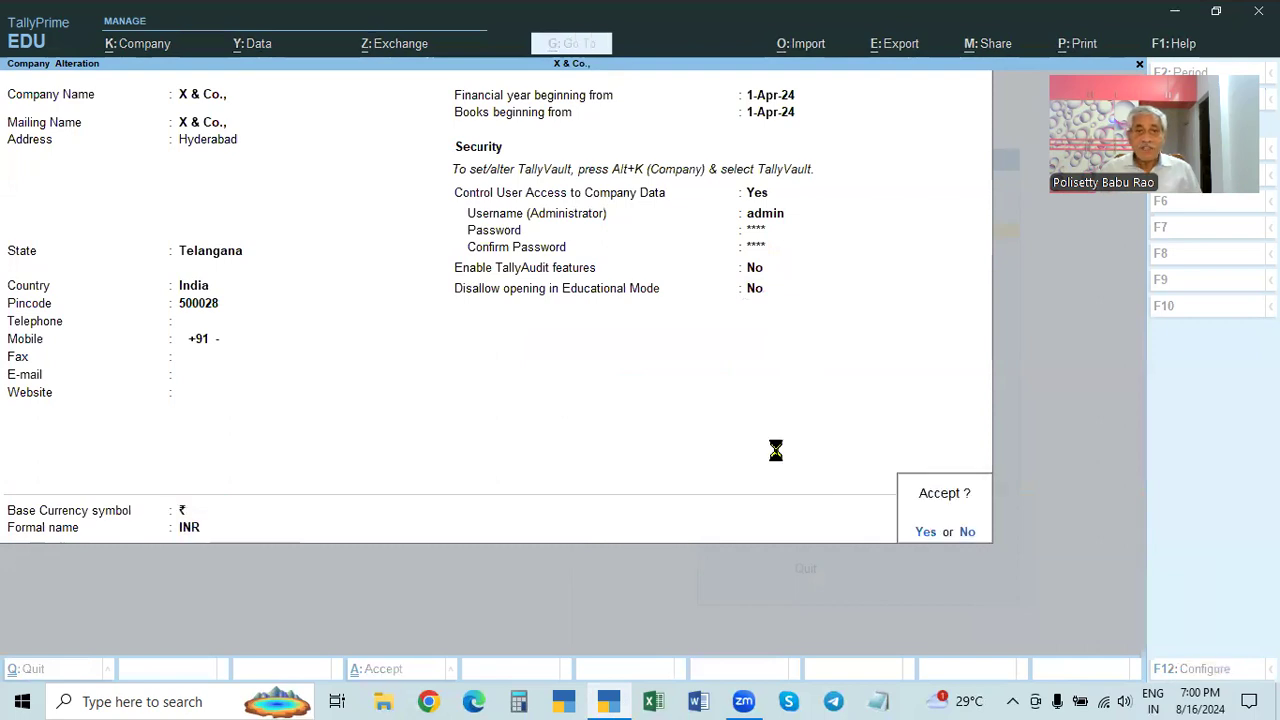
pyautogui.press('Return')
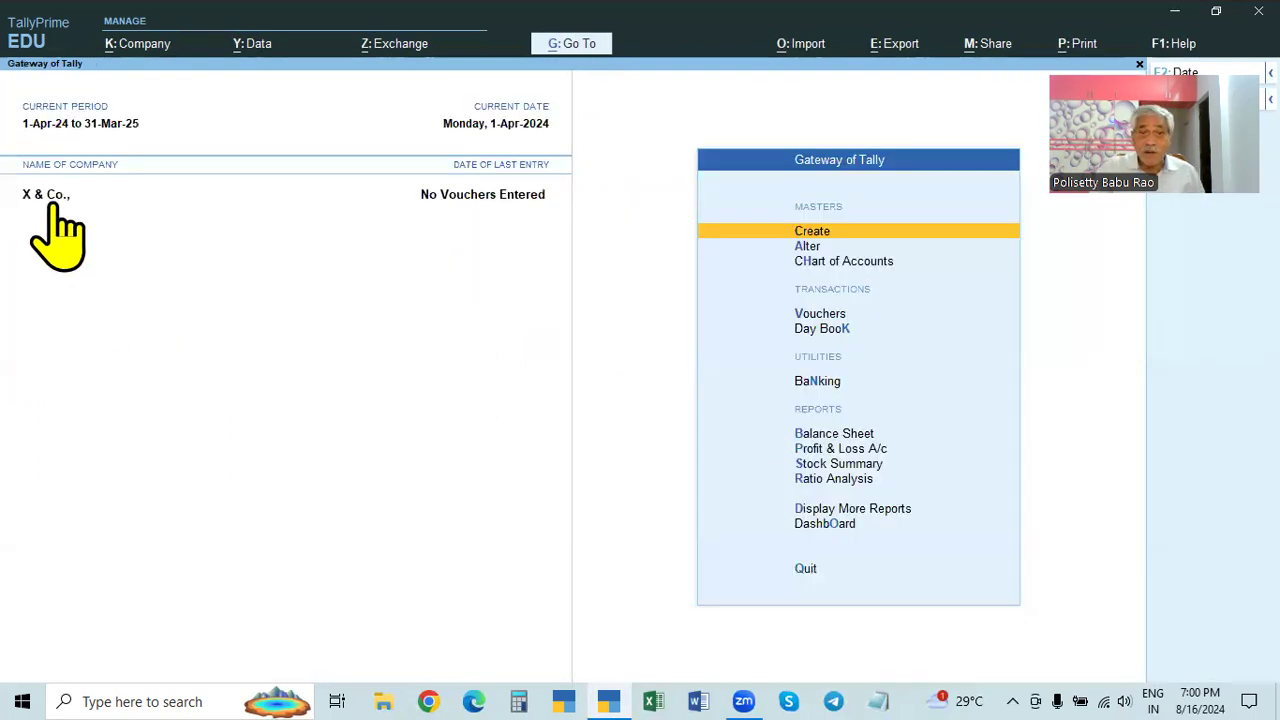
# - Restart Tally in Educational Mode and reopen X & Co. using its TallyVault password and admin login
pyautogui.press('Escape')
pyautogui.press('Return')
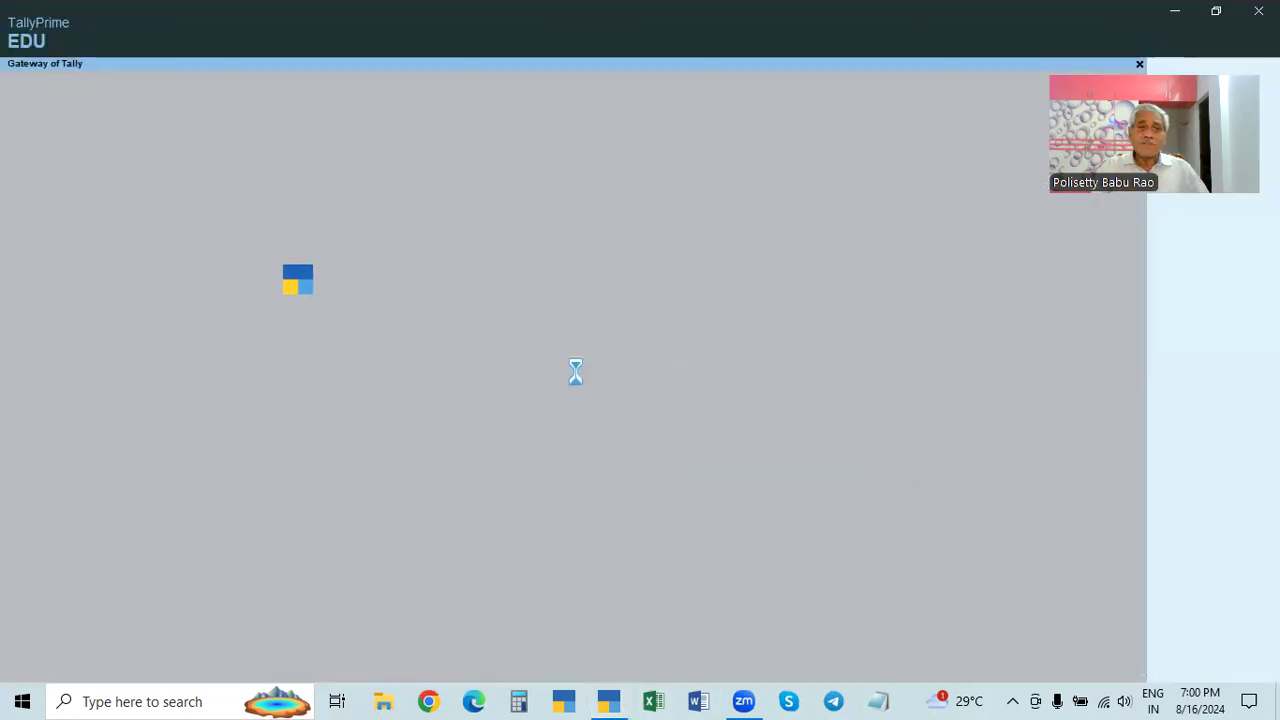
pyautogui.click(330, 408)
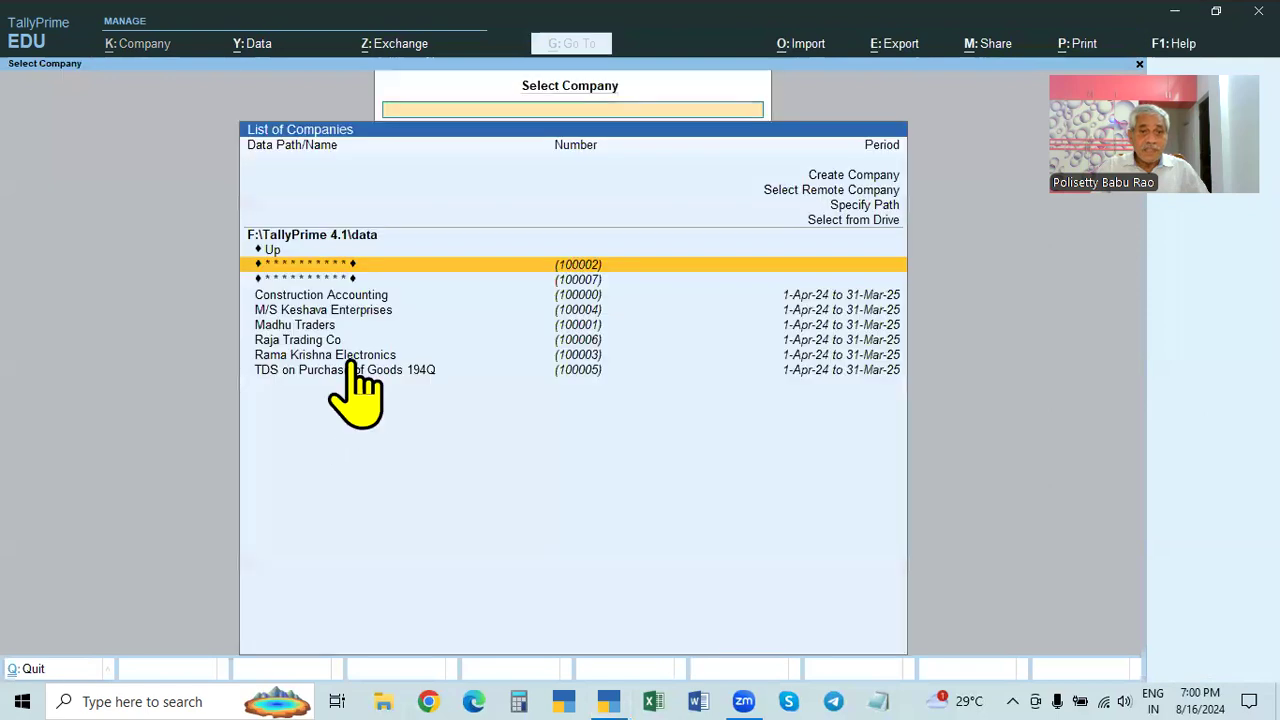
pyautogui.click(588, 283)
pyautogui.write('******')
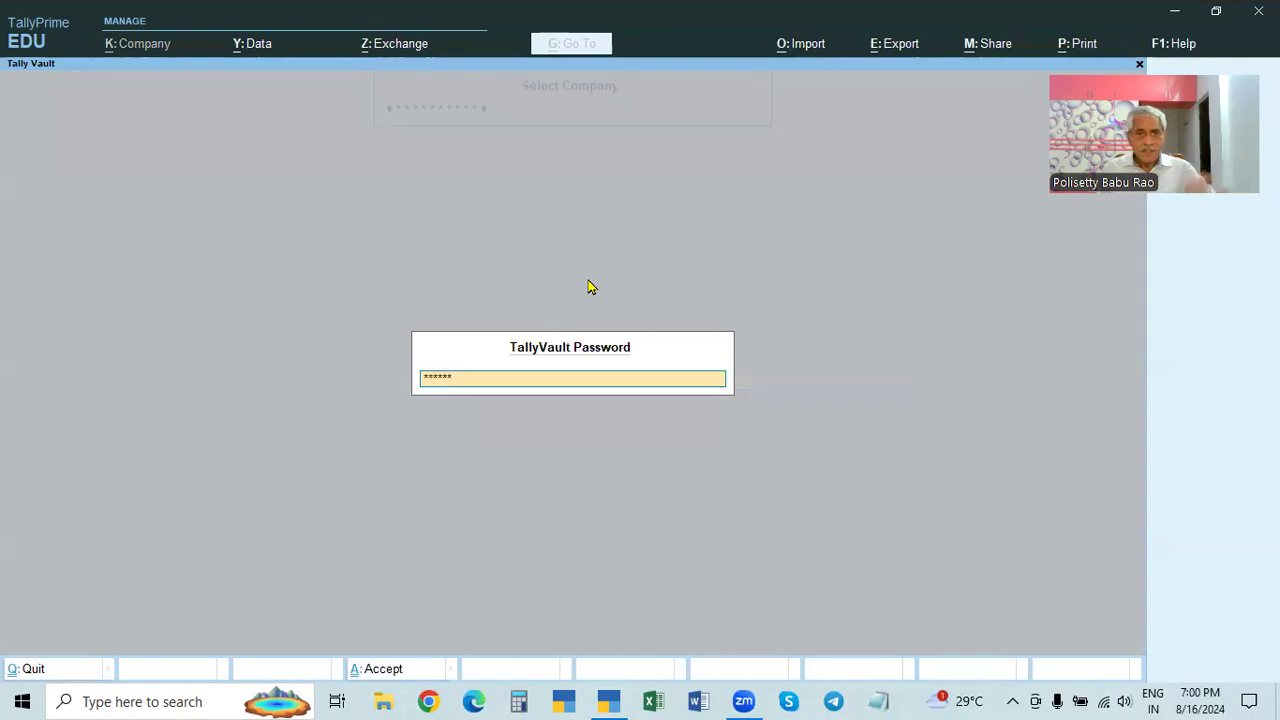
pyautogui.press('Return')
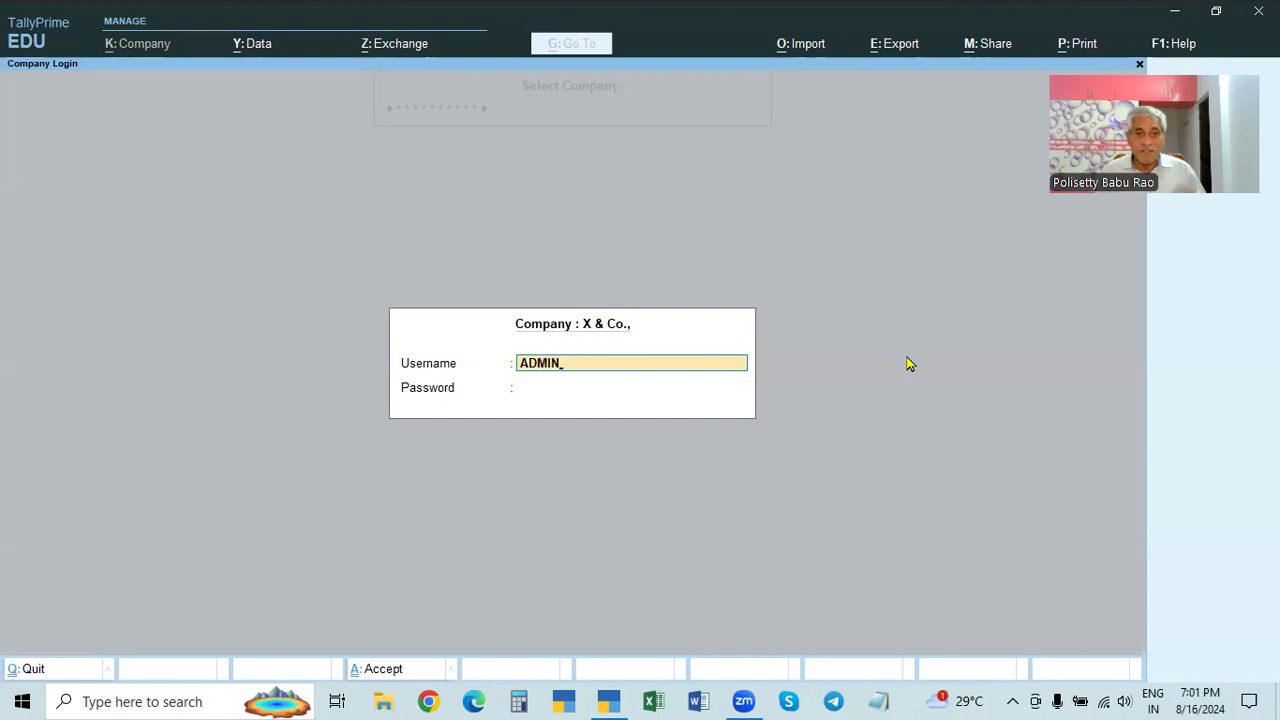
pyautogui.press('Return')
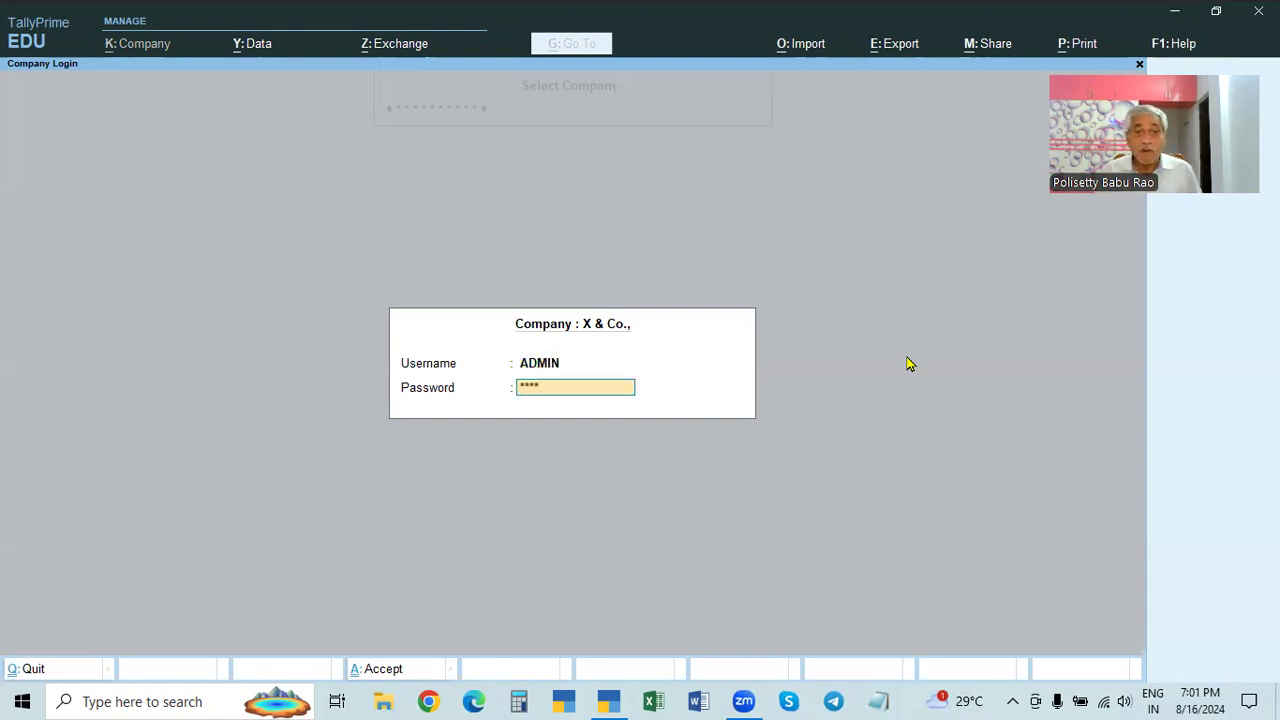
pyautogui.press('Return')
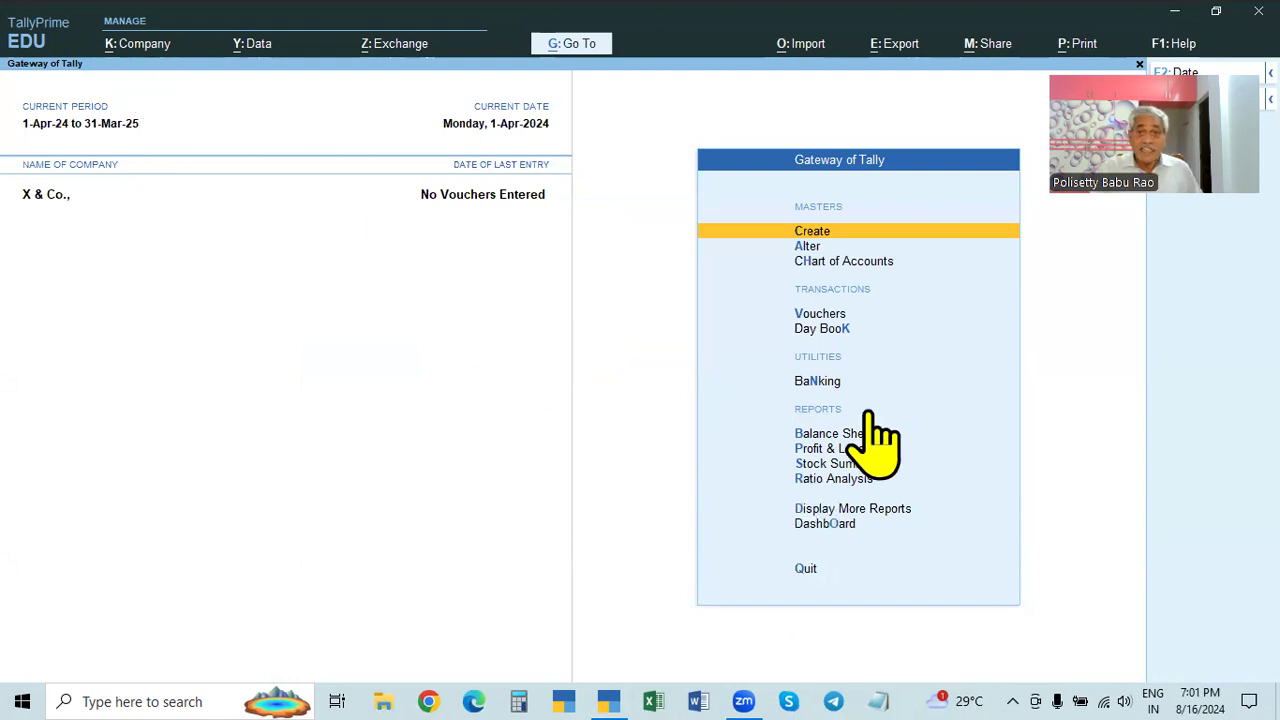
pyautogui.click(140, 48)
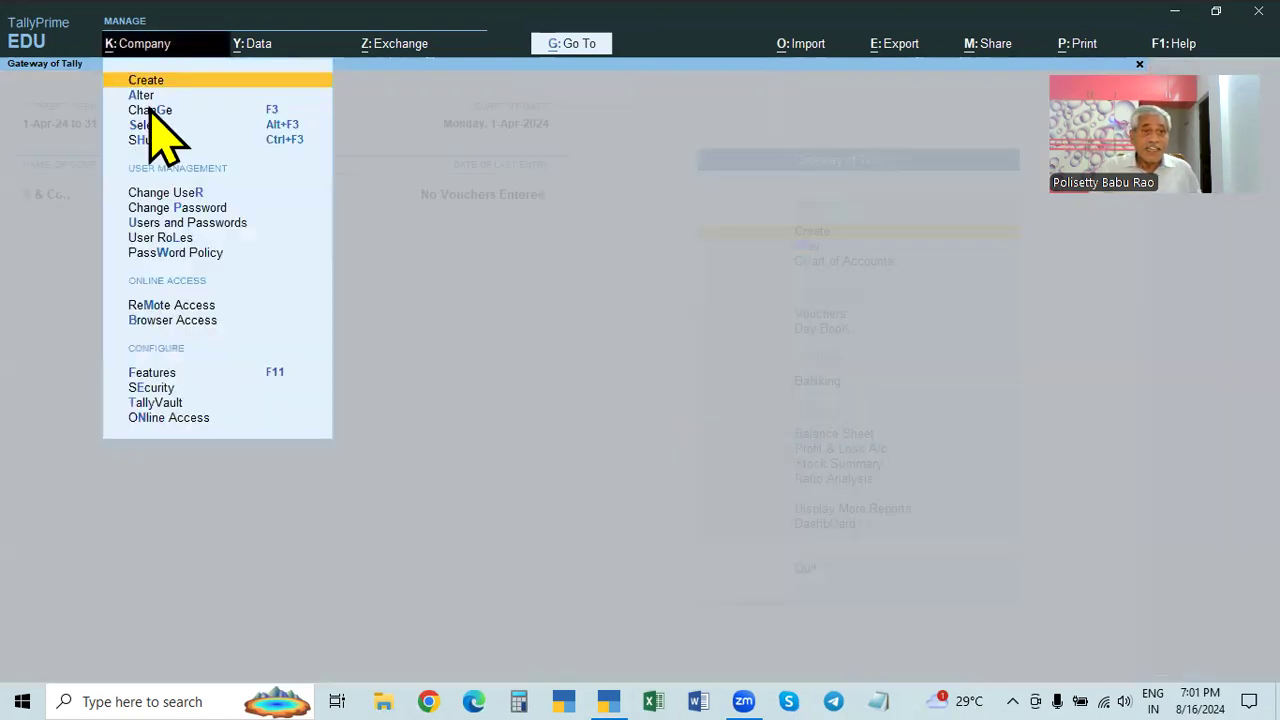
pyautogui.click(141, 86)
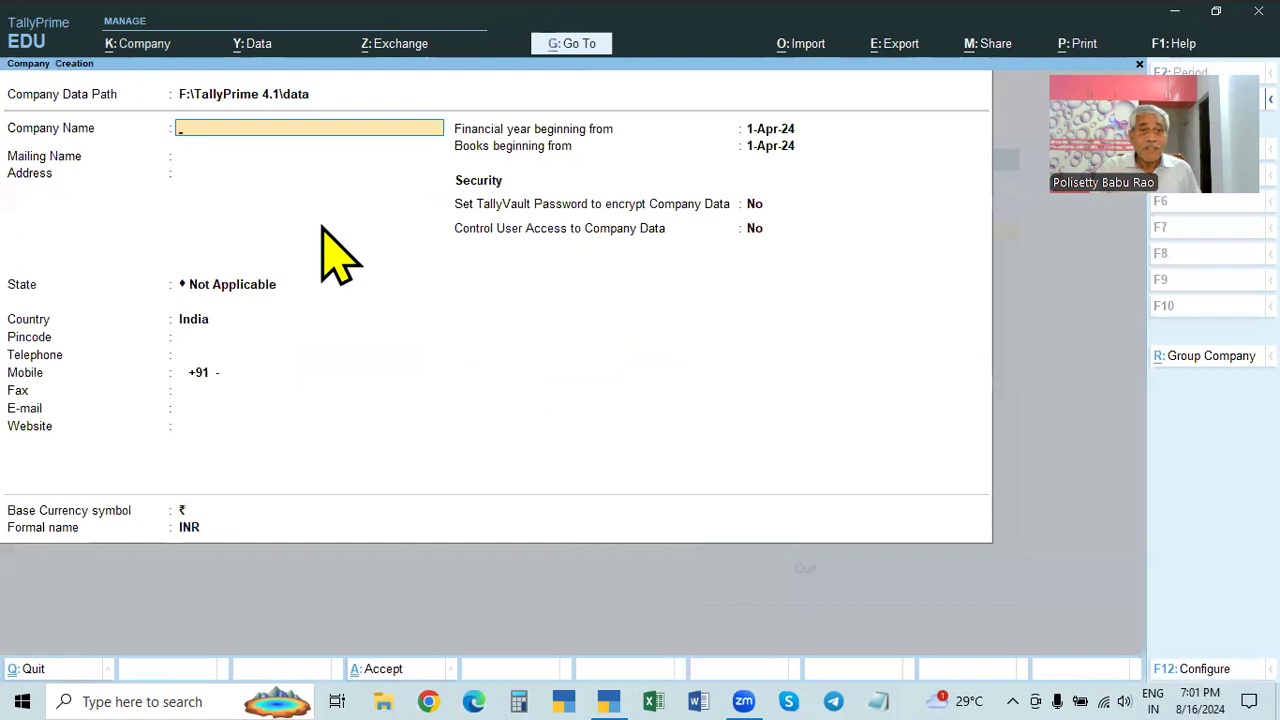
pyautogui.press('Escape')
pyautogui.click(135, 45)
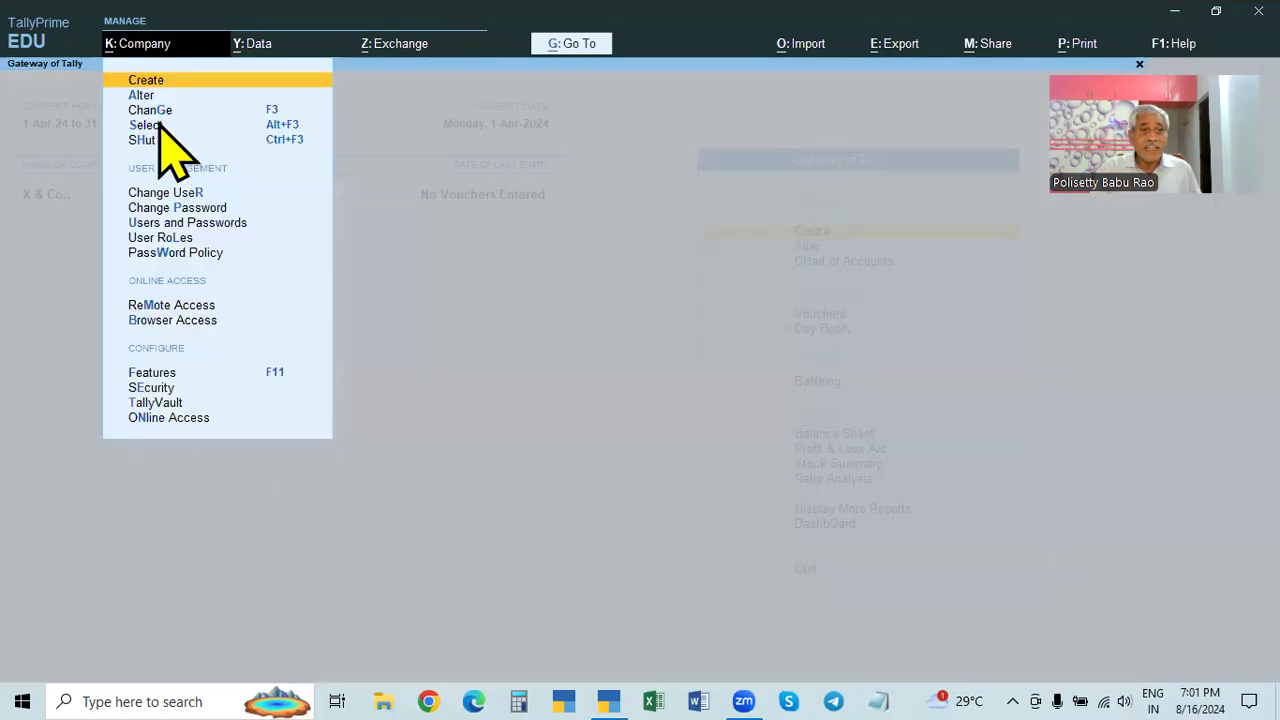
pyautogui.click(150, 95)
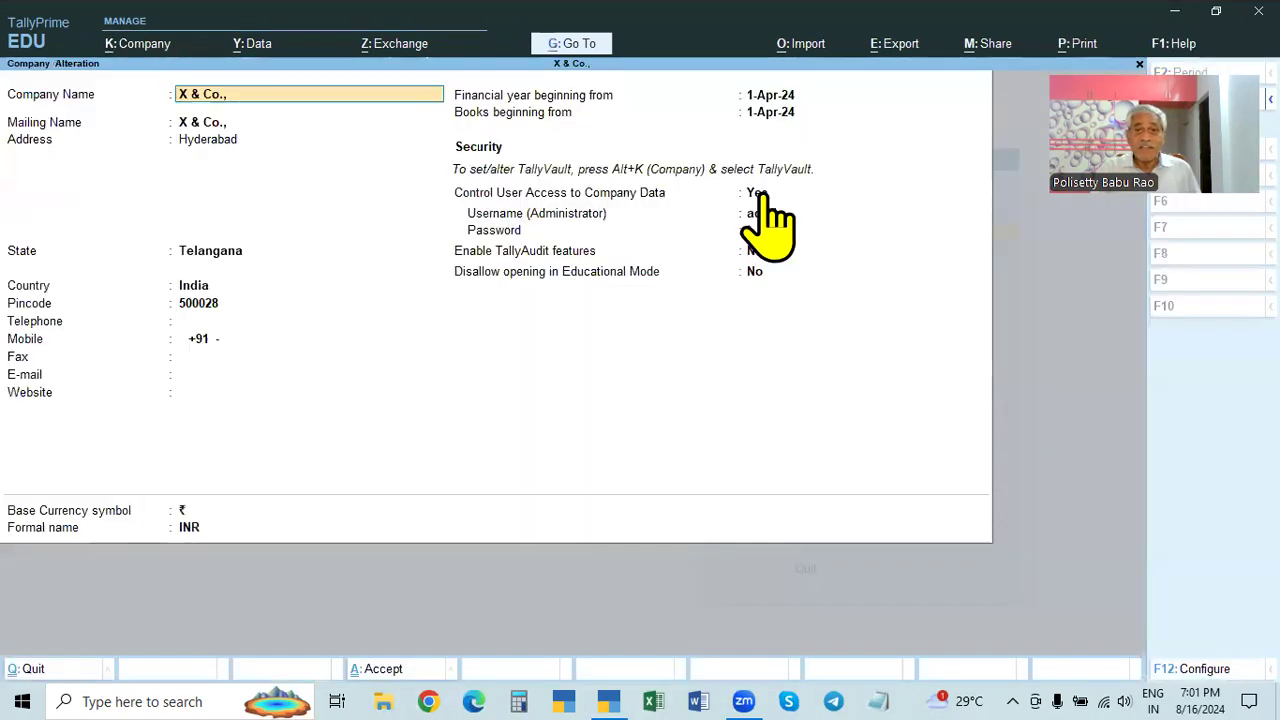
pyautogui.press('F12')
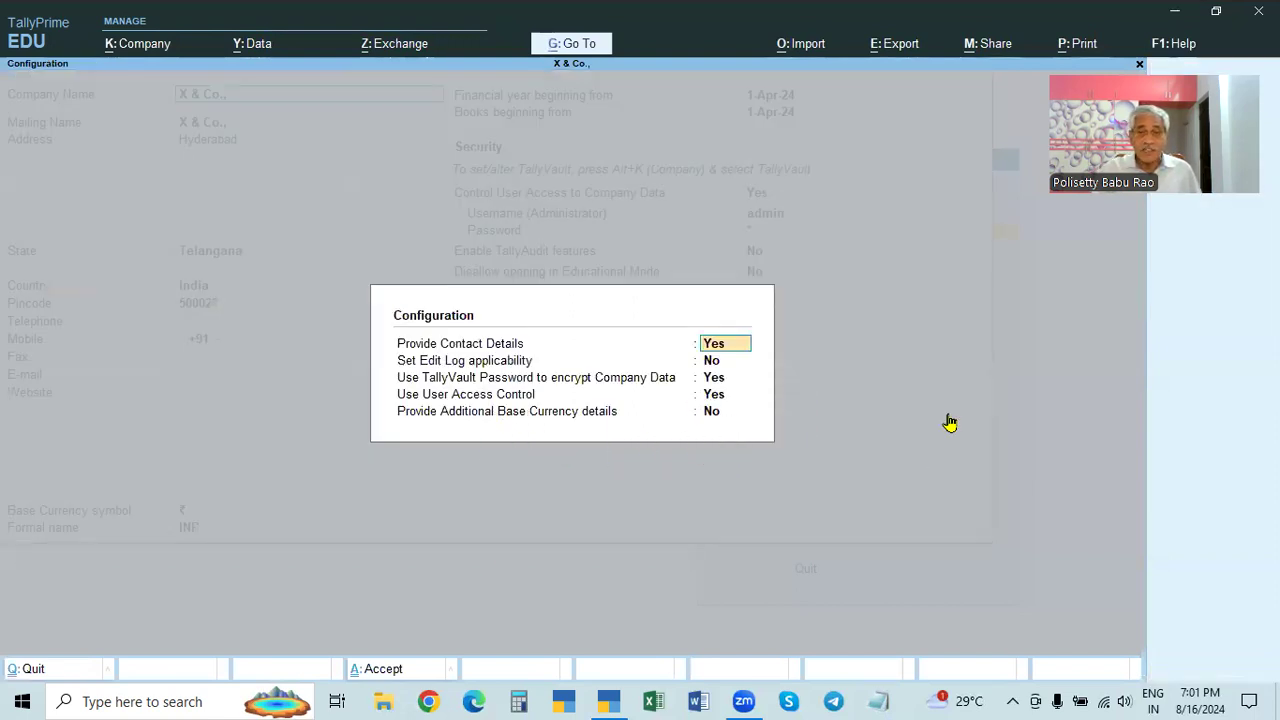
pyautogui.press('Escape')
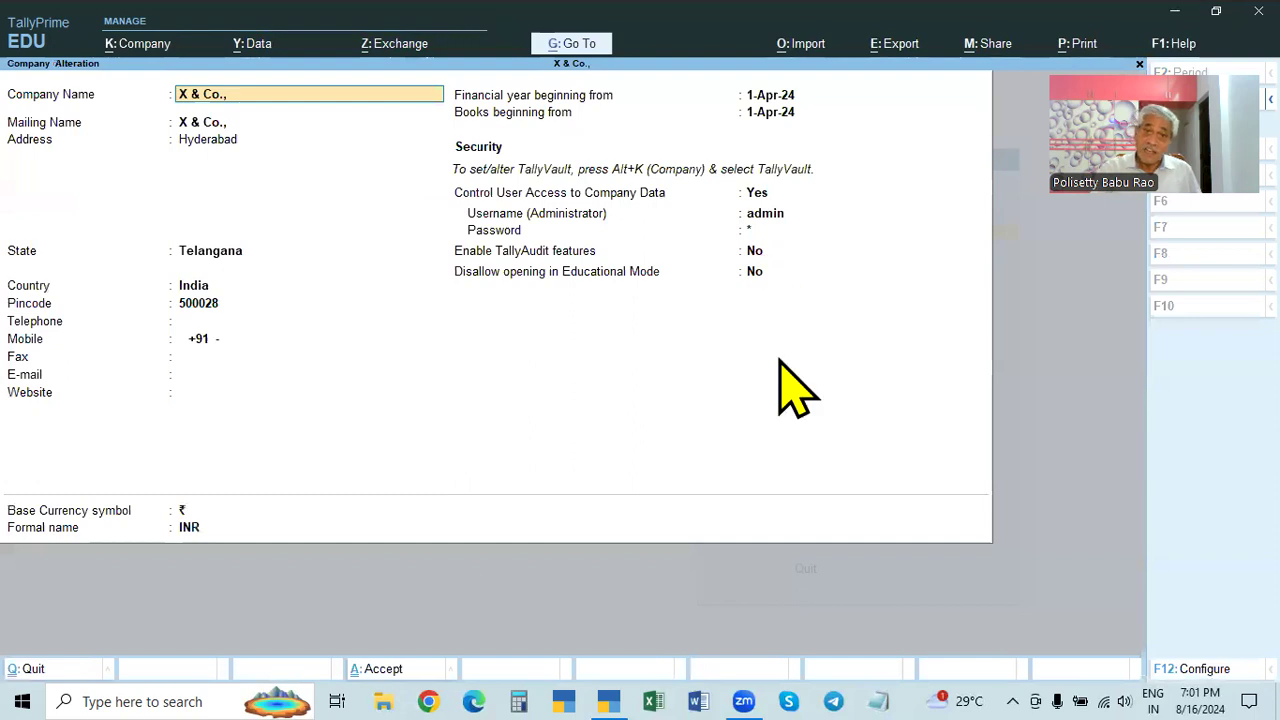
pyautogui.press('BackSpace')
pyautogui.press('Escape')
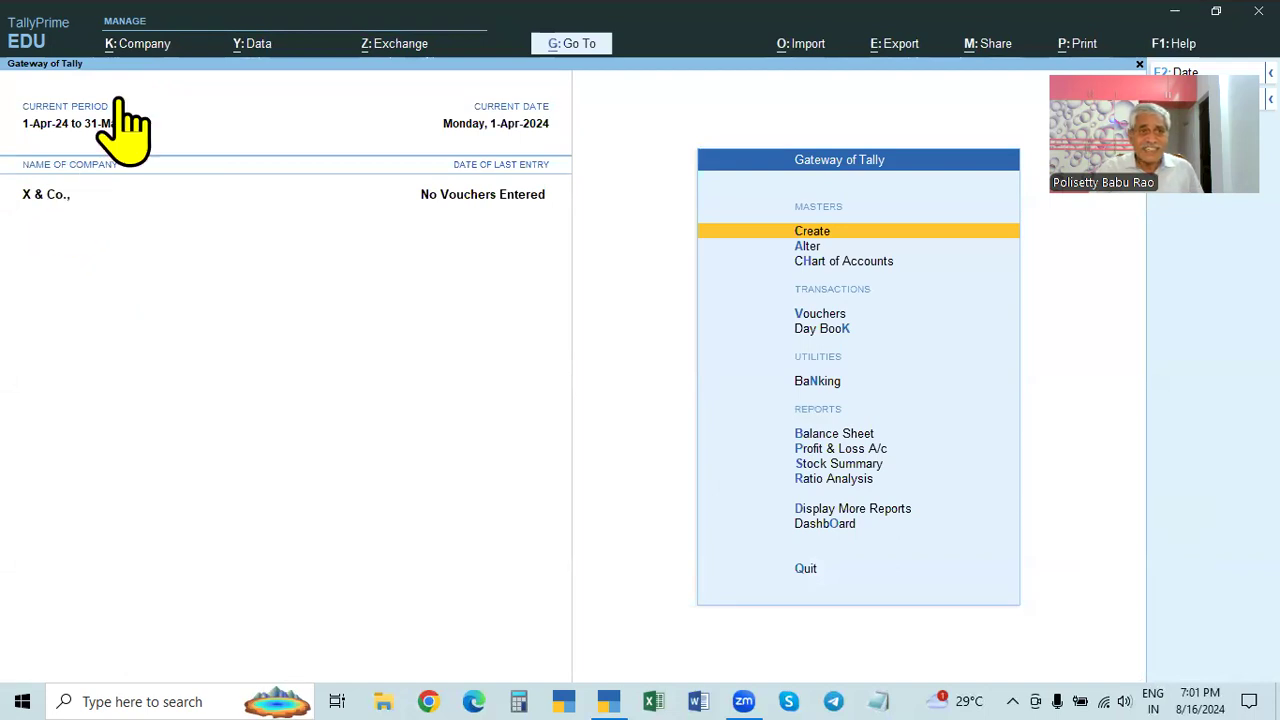
# - Review X & Co.'s company alteration and its configuration options, then accept it unchanged
pyautogui.click(140, 48)
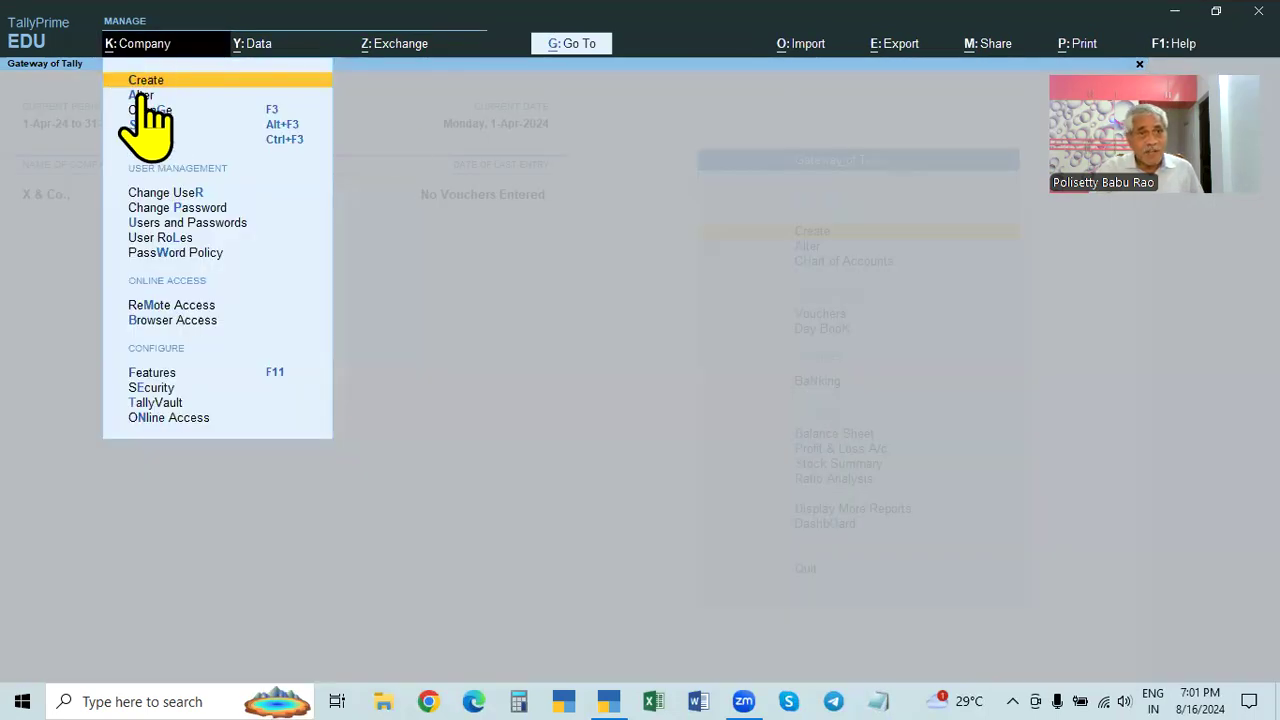
pyautogui.click(142, 95)
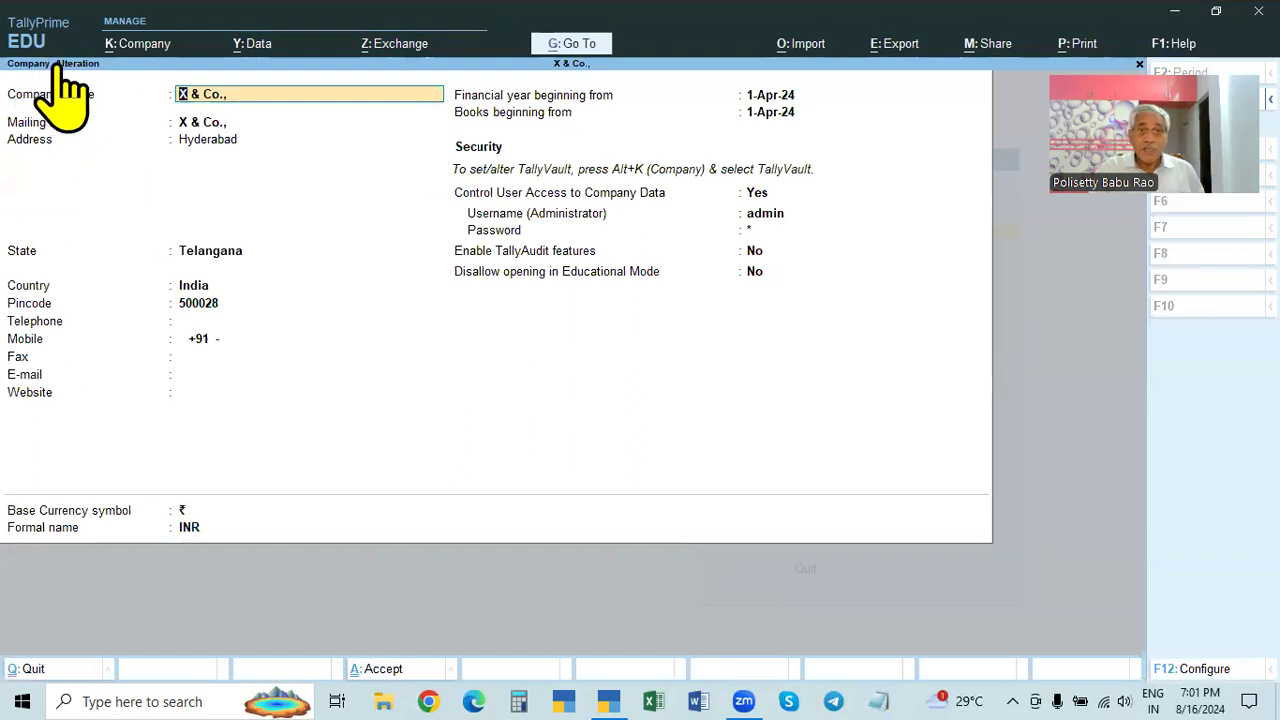
pyautogui.click(757, 193)
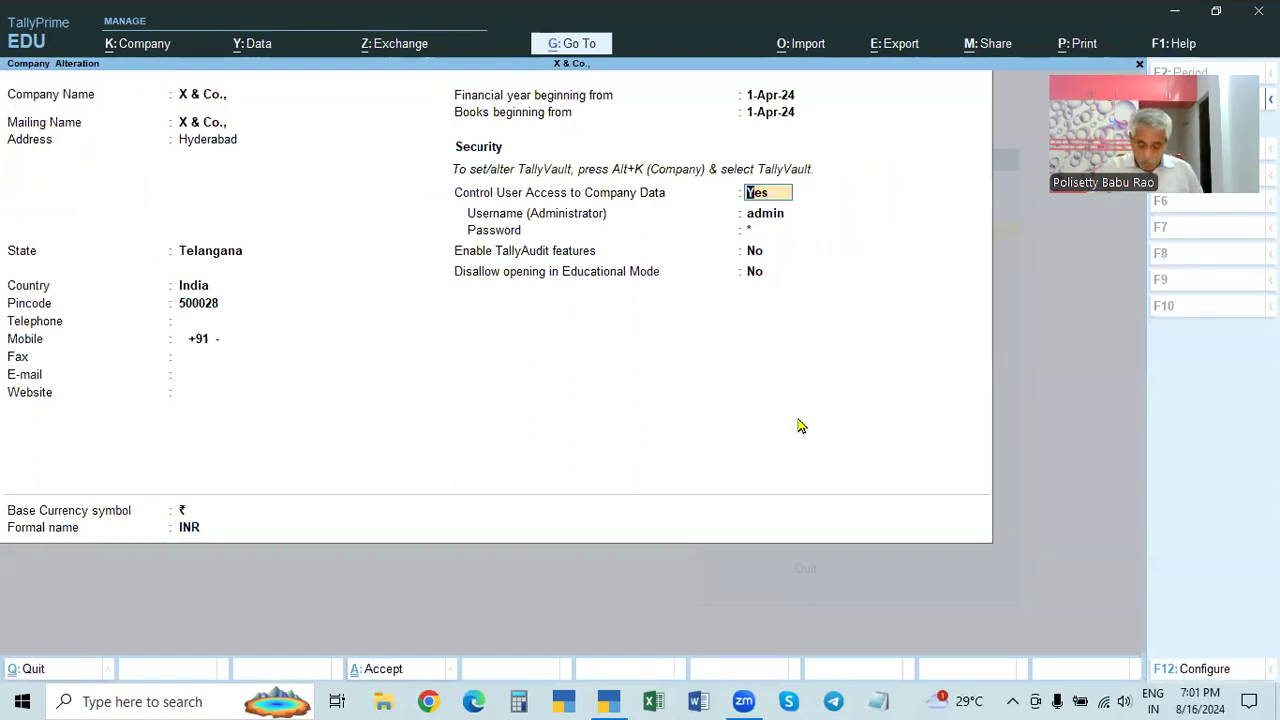
pyautogui.press('F12')
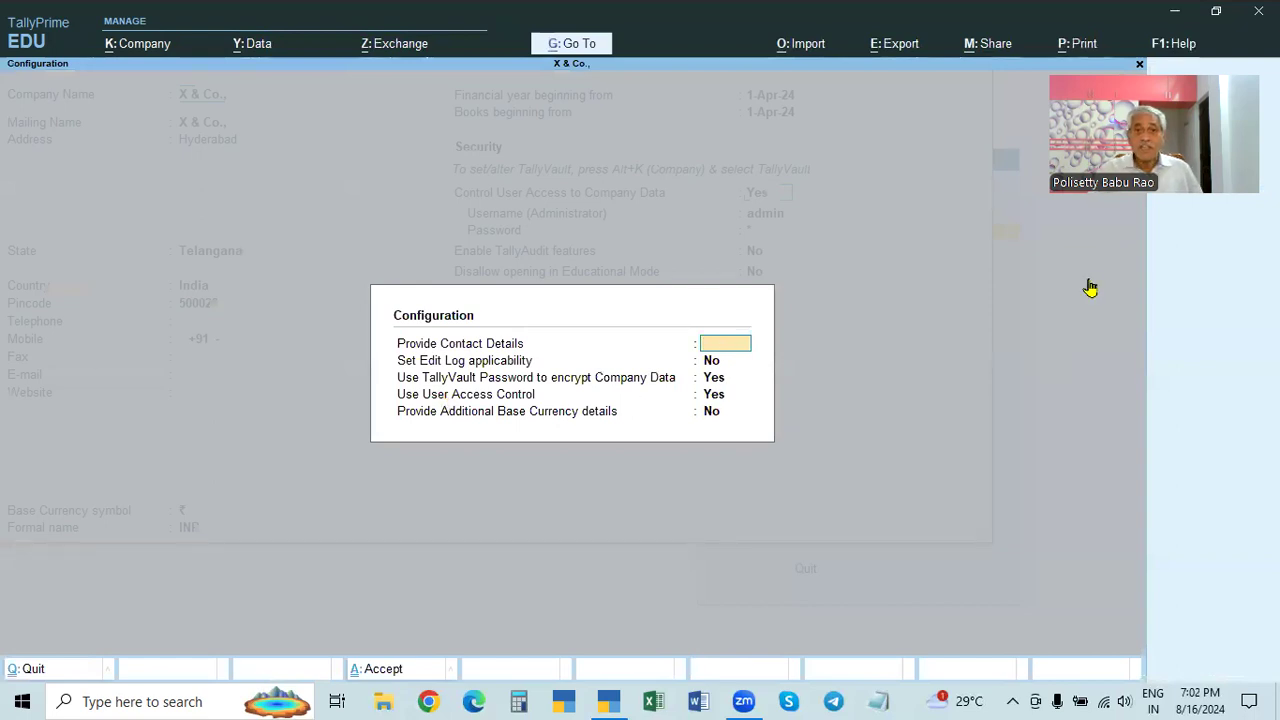
pyautogui.press('Escape')
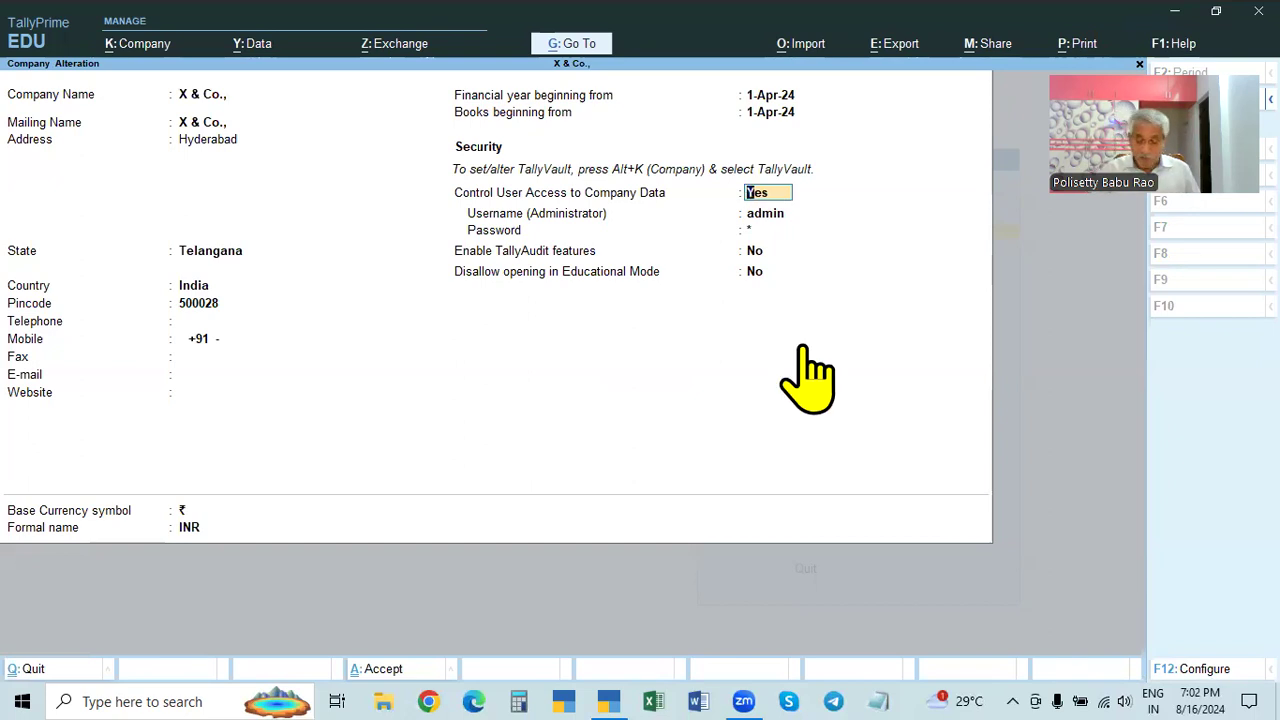
pyautogui.press('F12')
pyautogui.press('Escape')
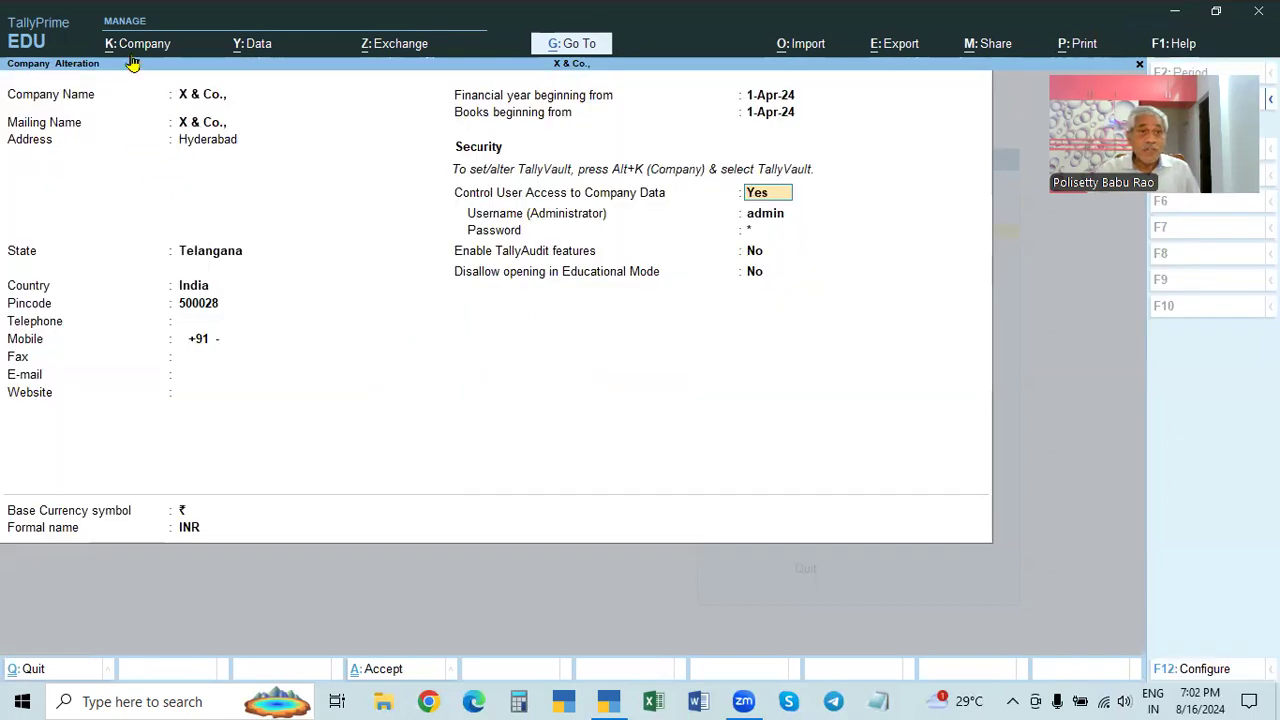
pyautogui.click(130, 43)
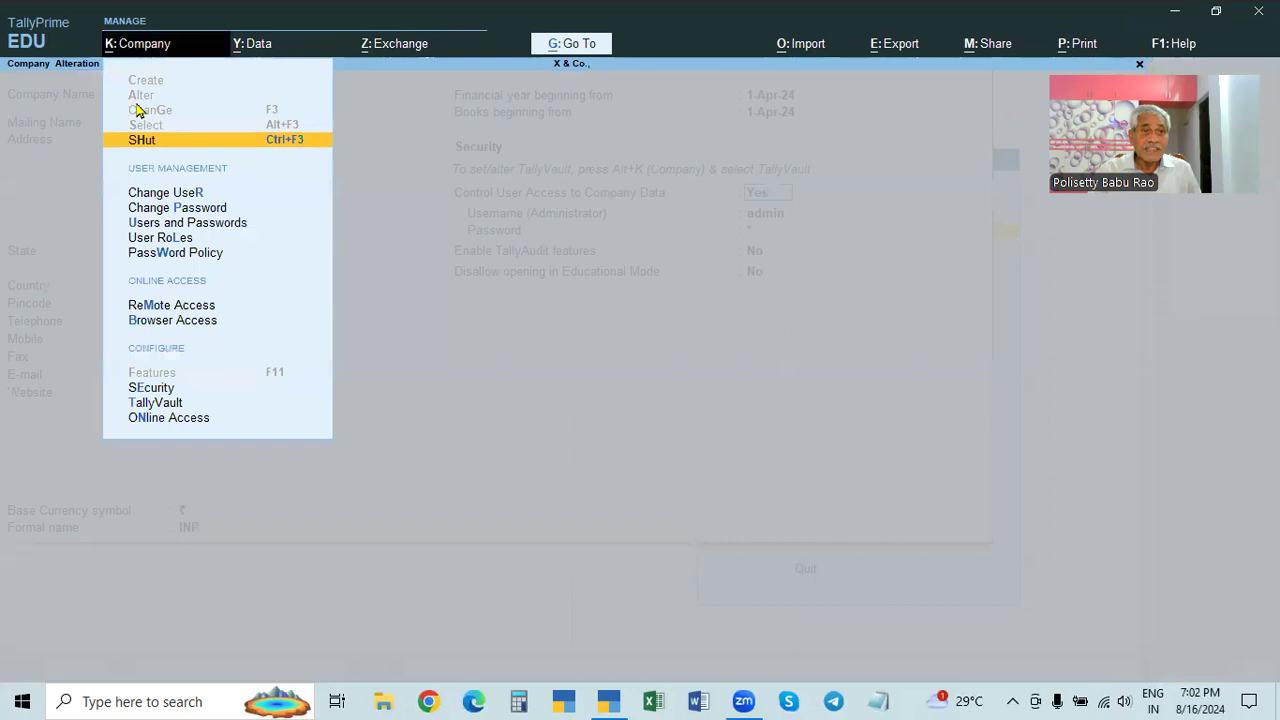
pyautogui.click(425, 120)
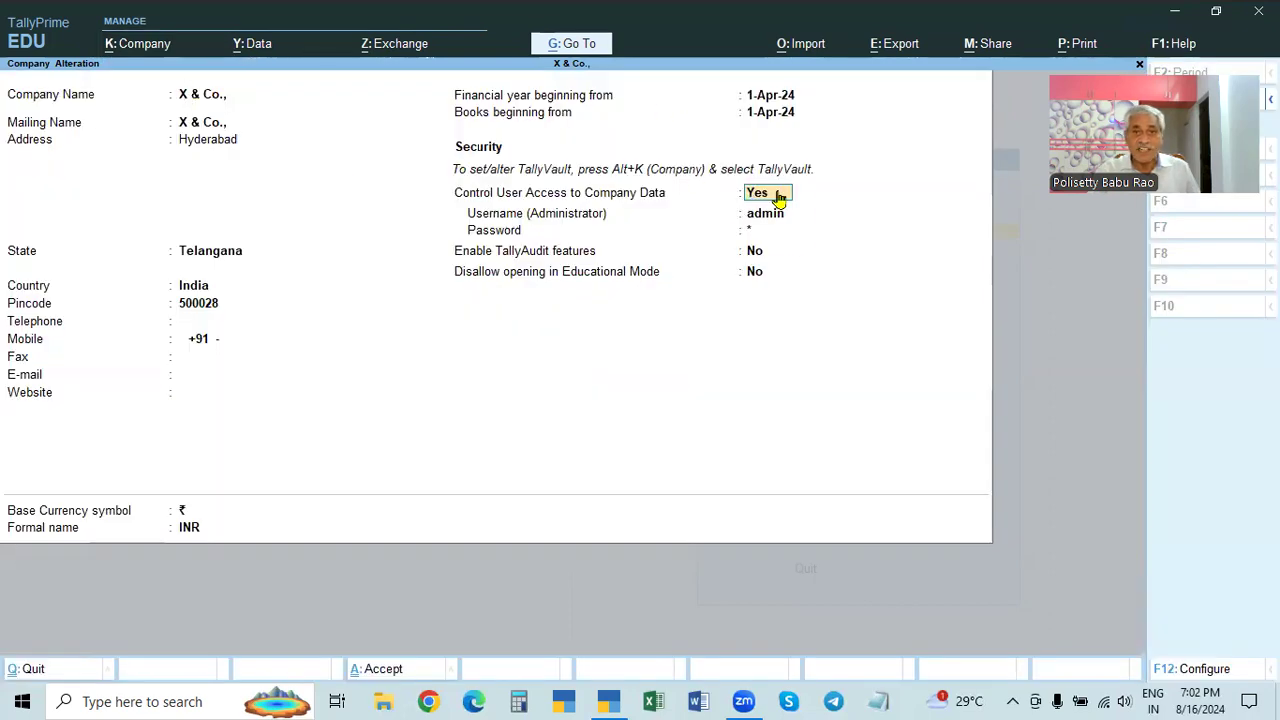
pyautogui.press('F12')
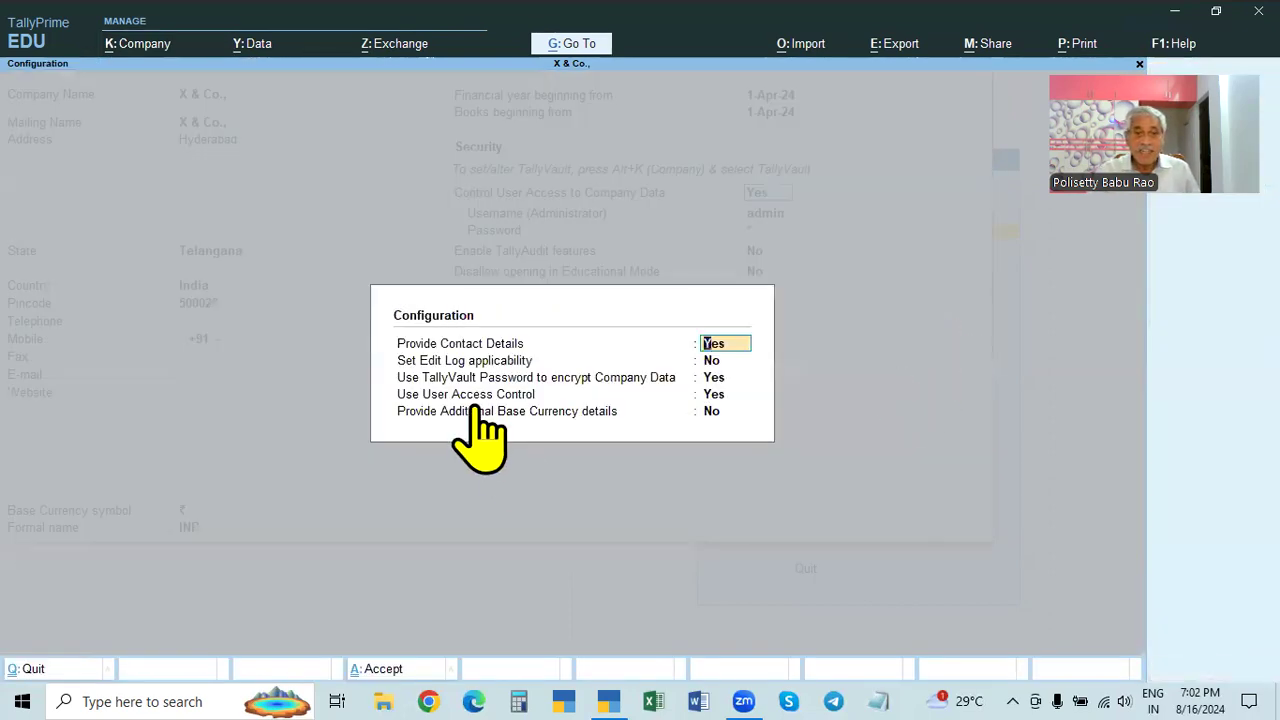
pyautogui.hotkey('ctrl', 'a')
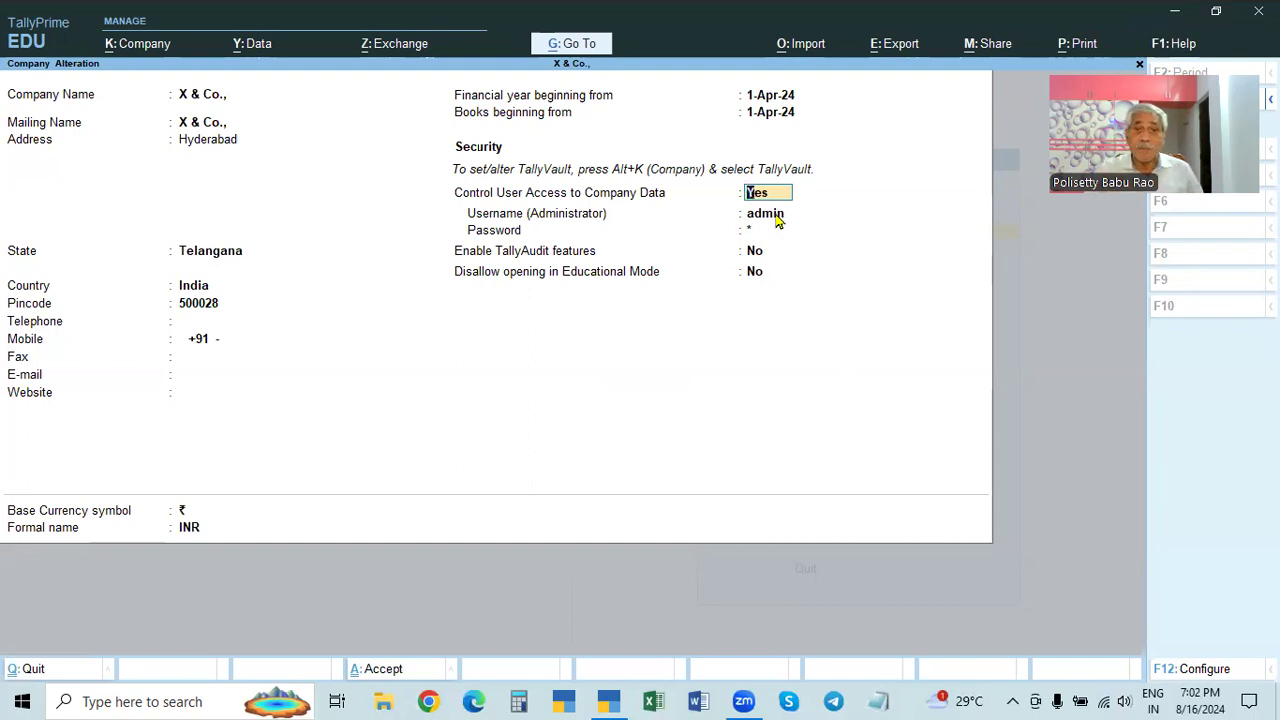
pyautogui.hotkey('ctrl', 'a')
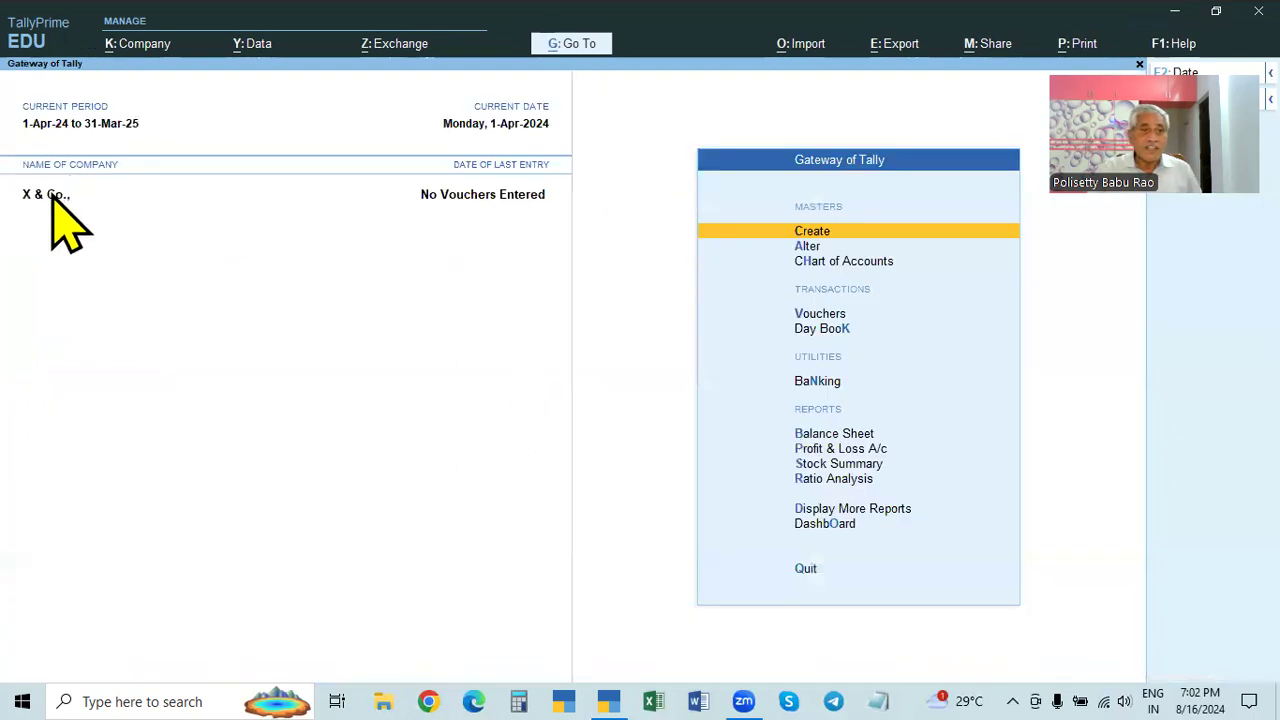
# - Open X & Co.'s Security and User Access settings and quit without saving
pyautogui.click(132, 44)
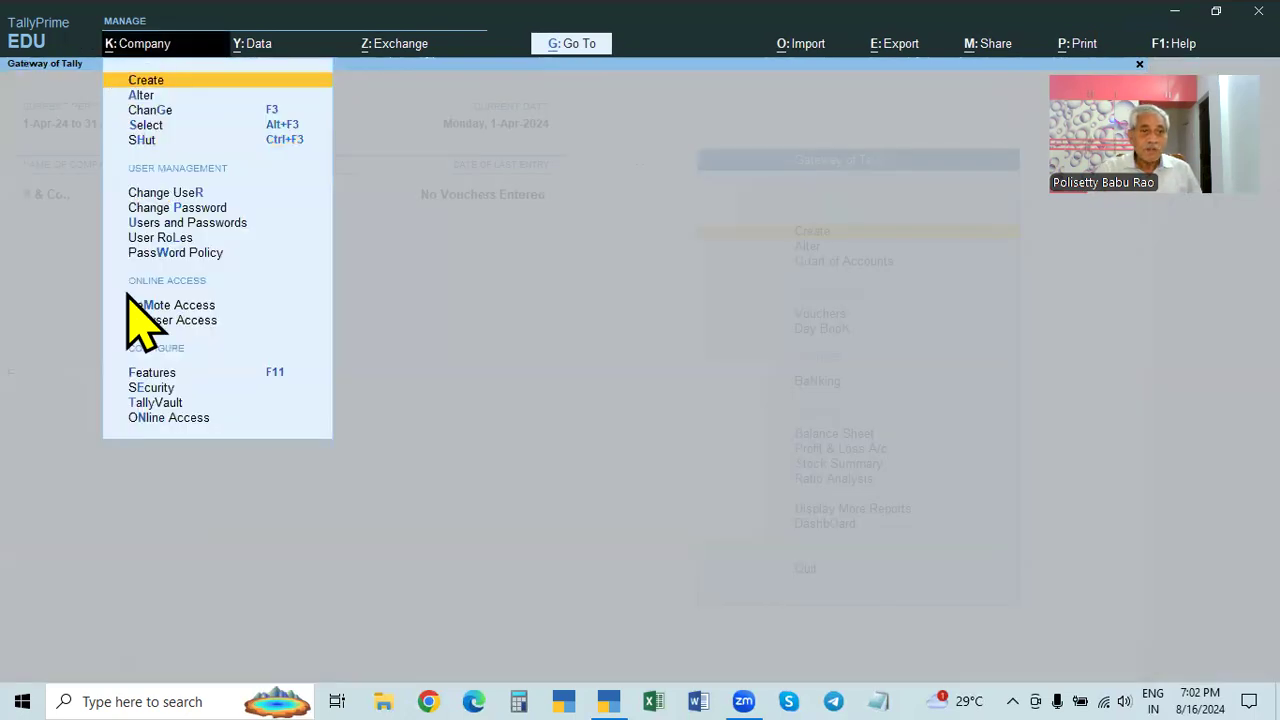
pyautogui.click(150, 389)
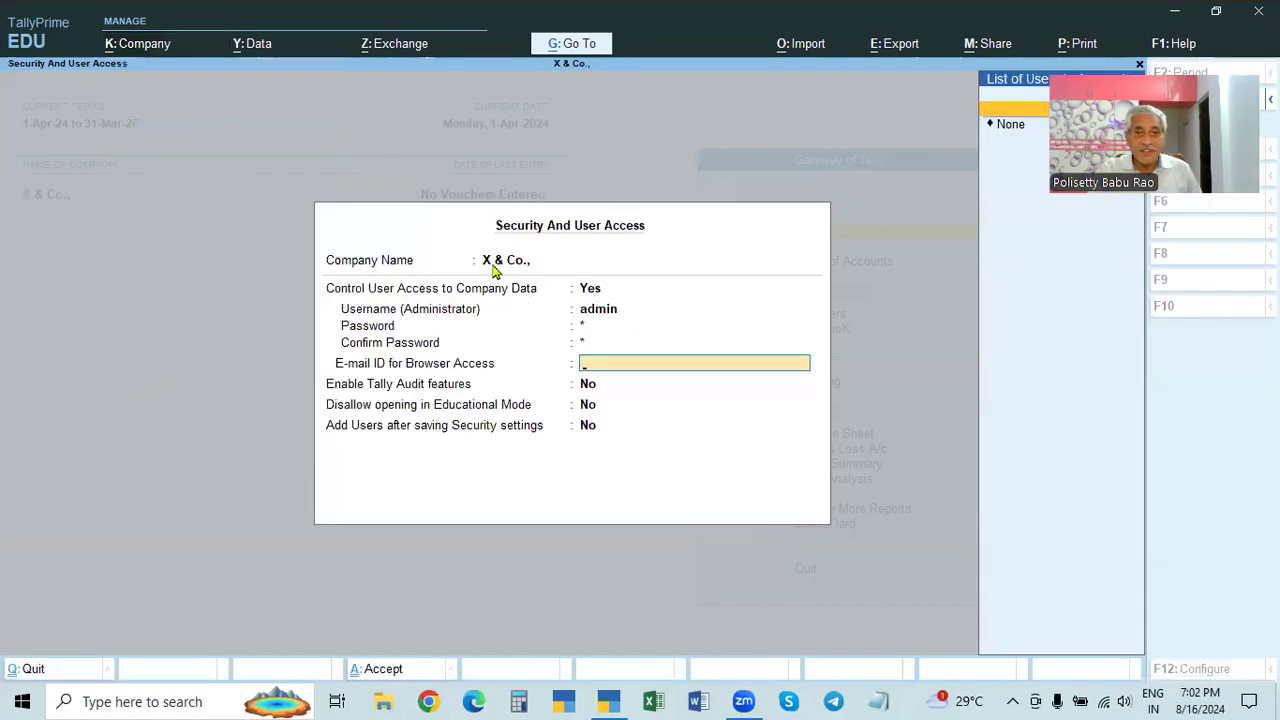
pyautogui.click(590, 295)
pyautogui.press('BackSpace')
pyautogui.press('Escape')
pyautogui.press('y')
pyautogui.click(133, 45)
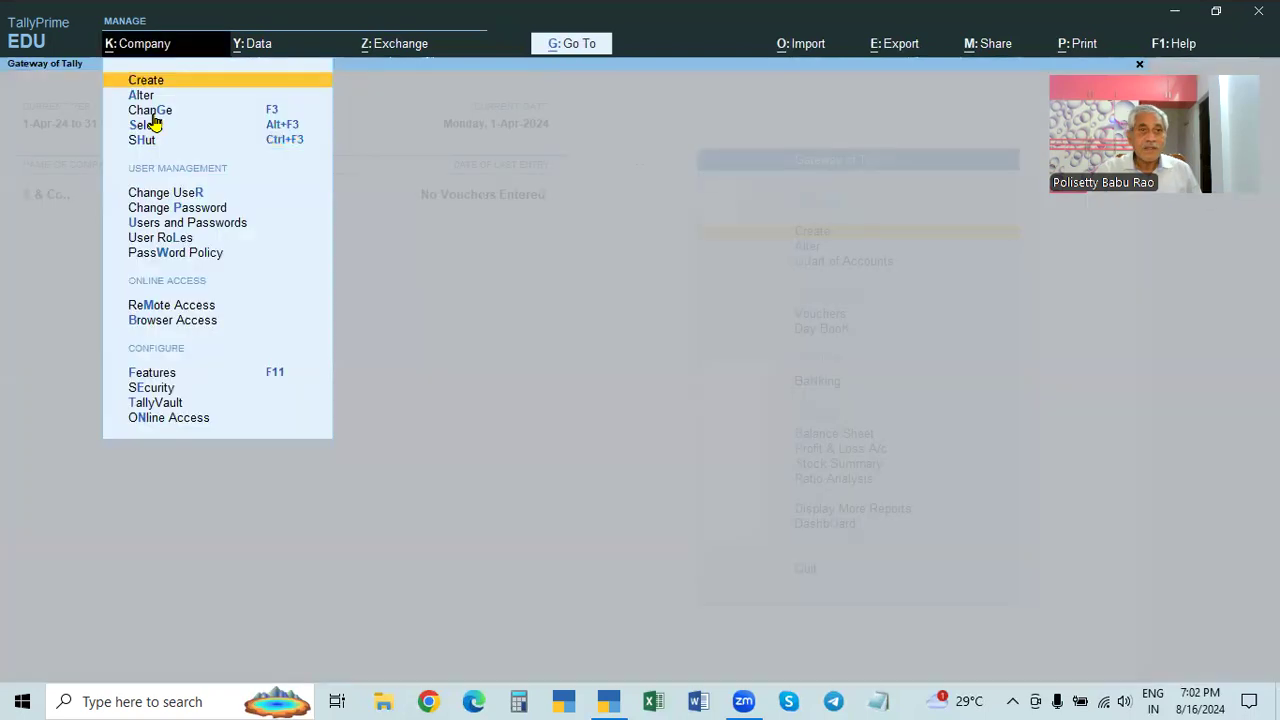
# - Set X & Co.'s Control User Access to No, confirming the existing password, and accept
pyautogui.click(142, 97)
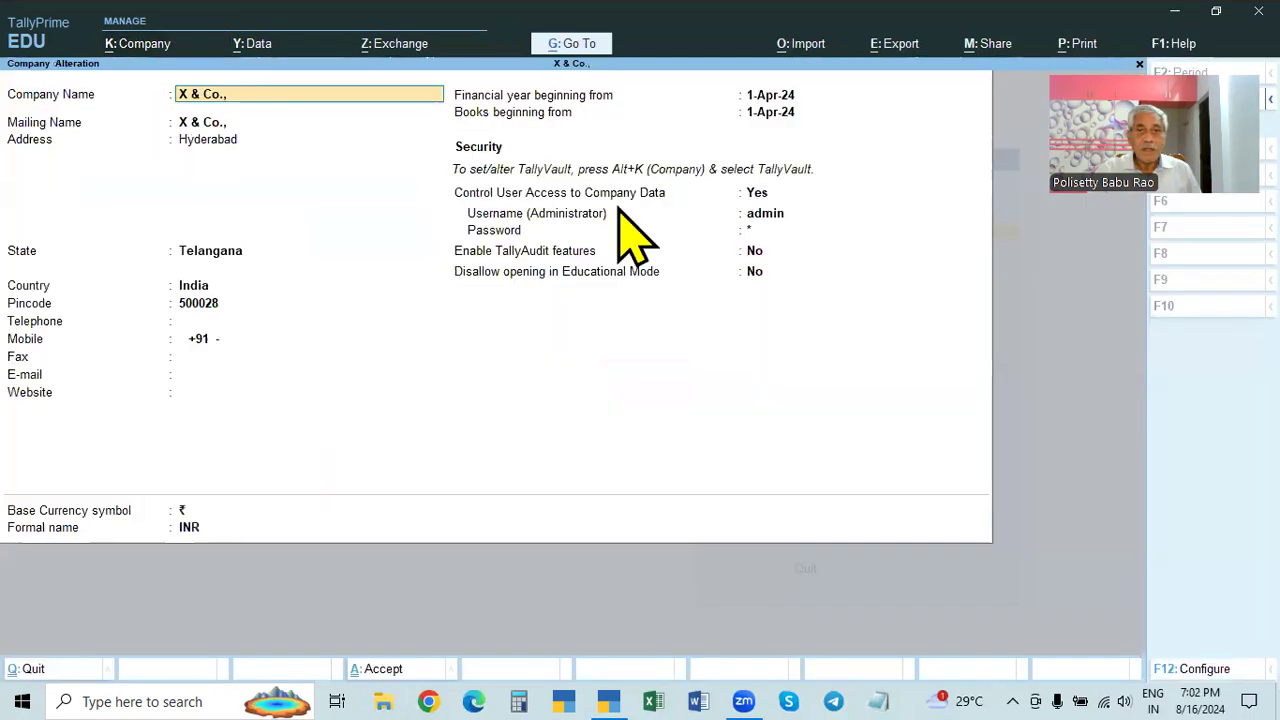
pyautogui.click(757, 193)
pyautogui.write('n')
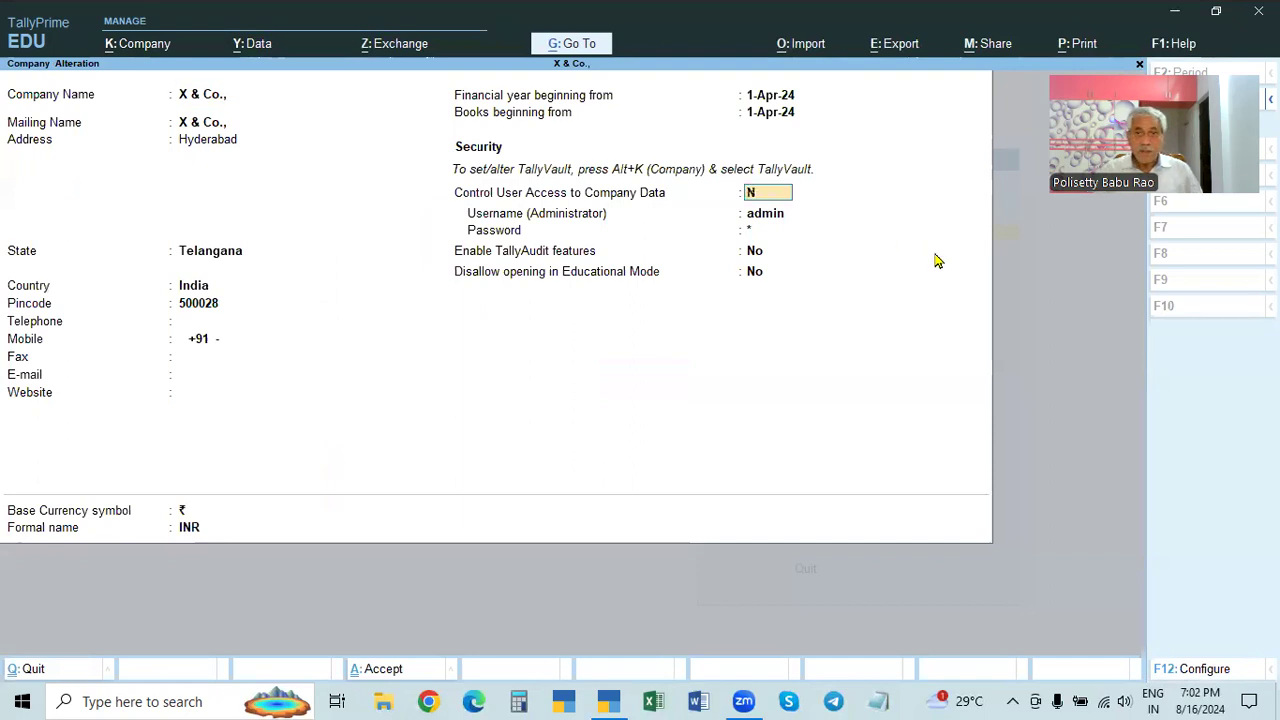
pyautogui.press('Return')
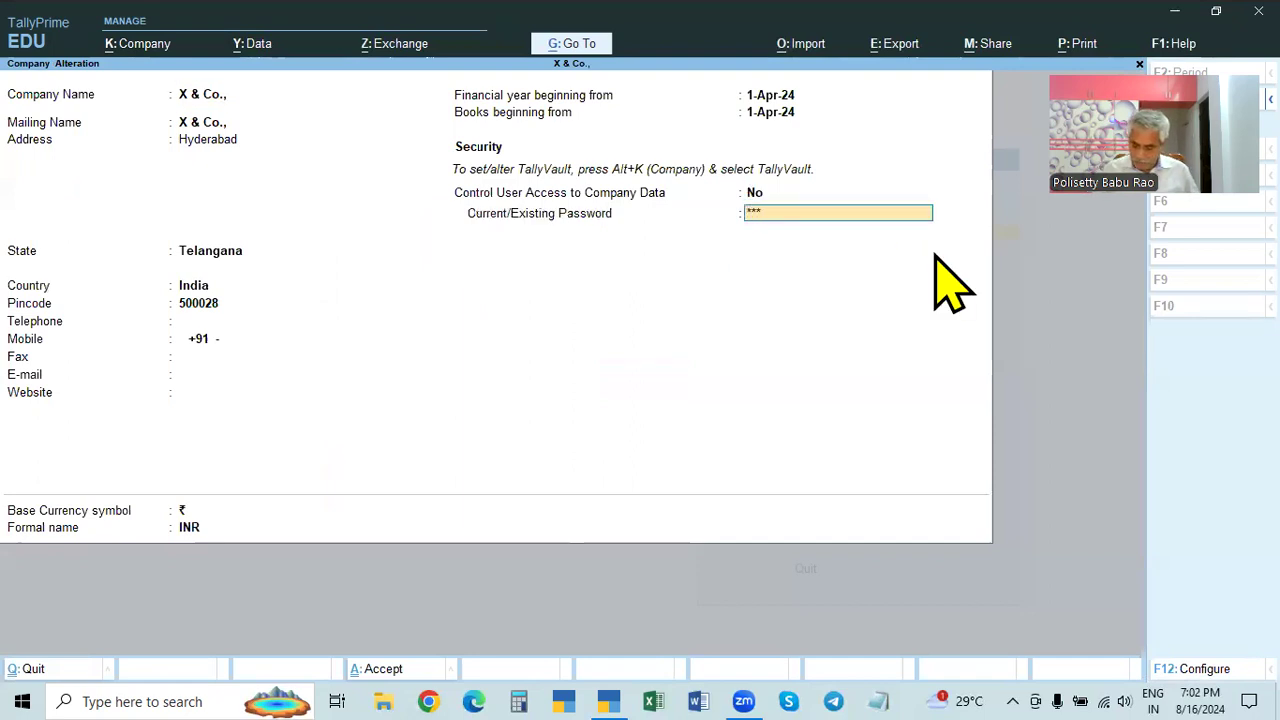
pyautogui.press('Return')
pyautogui.press('Return')
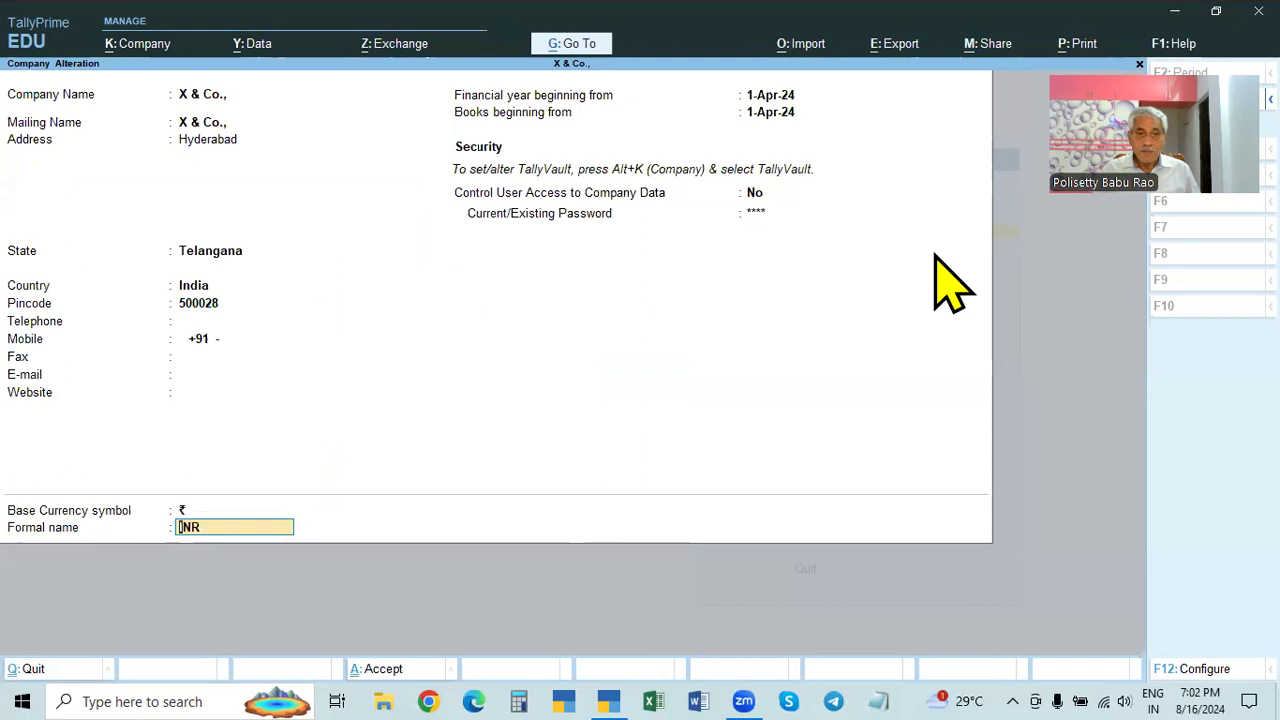
pyautogui.press('Return')
pyautogui.press('Return')
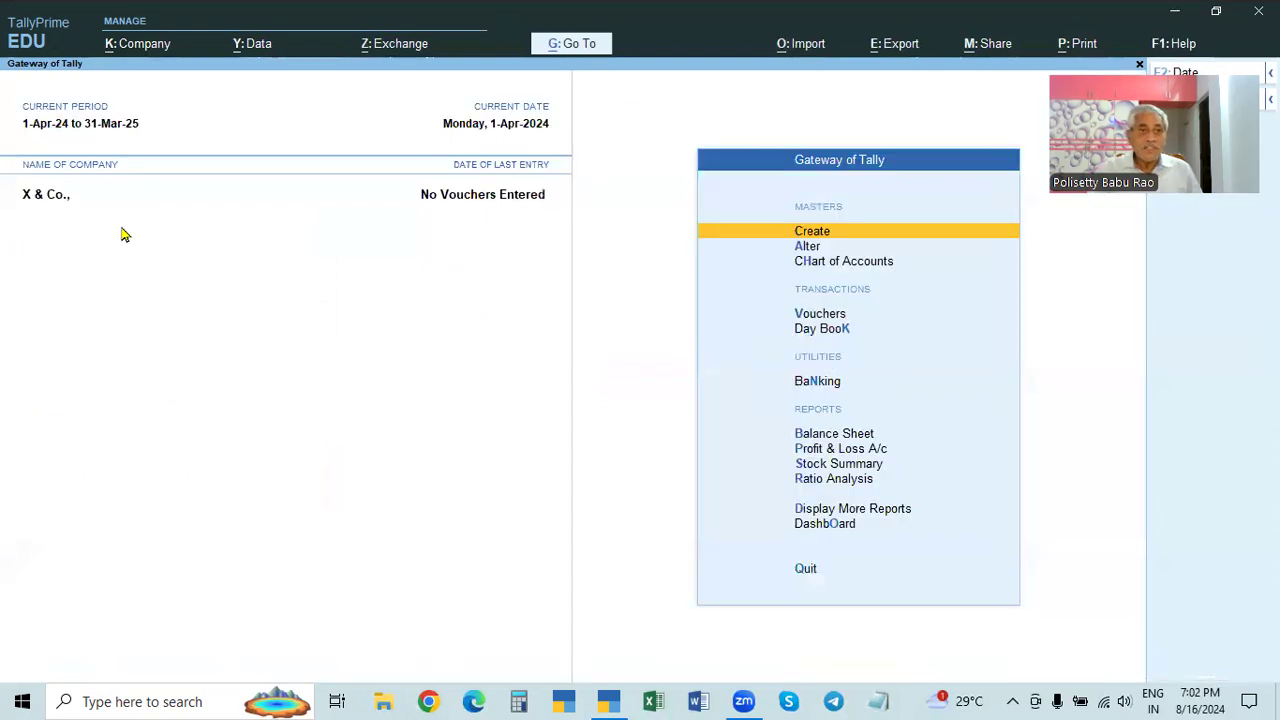
# - Reopen X & Co.'s alteration to verify the change, then return to Gateway of Tally
pyautogui.click(137, 43)
pyautogui.click(140, 97)
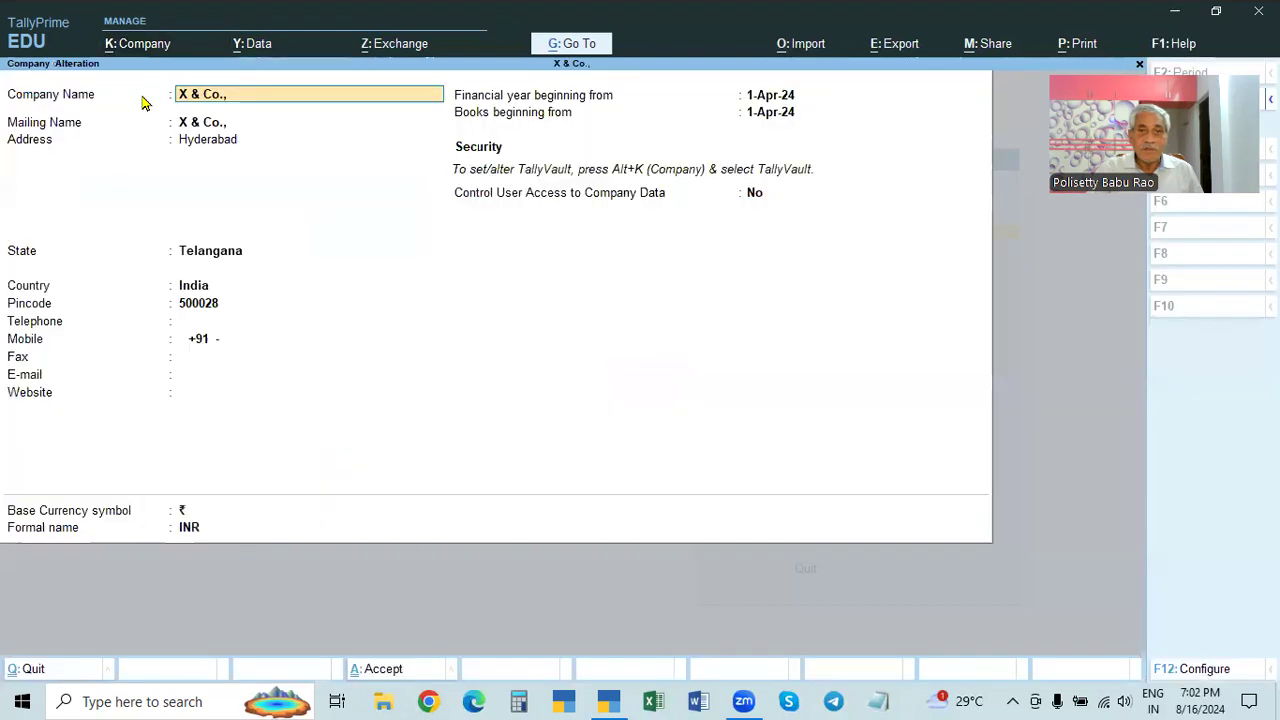
pyautogui.press('F12')
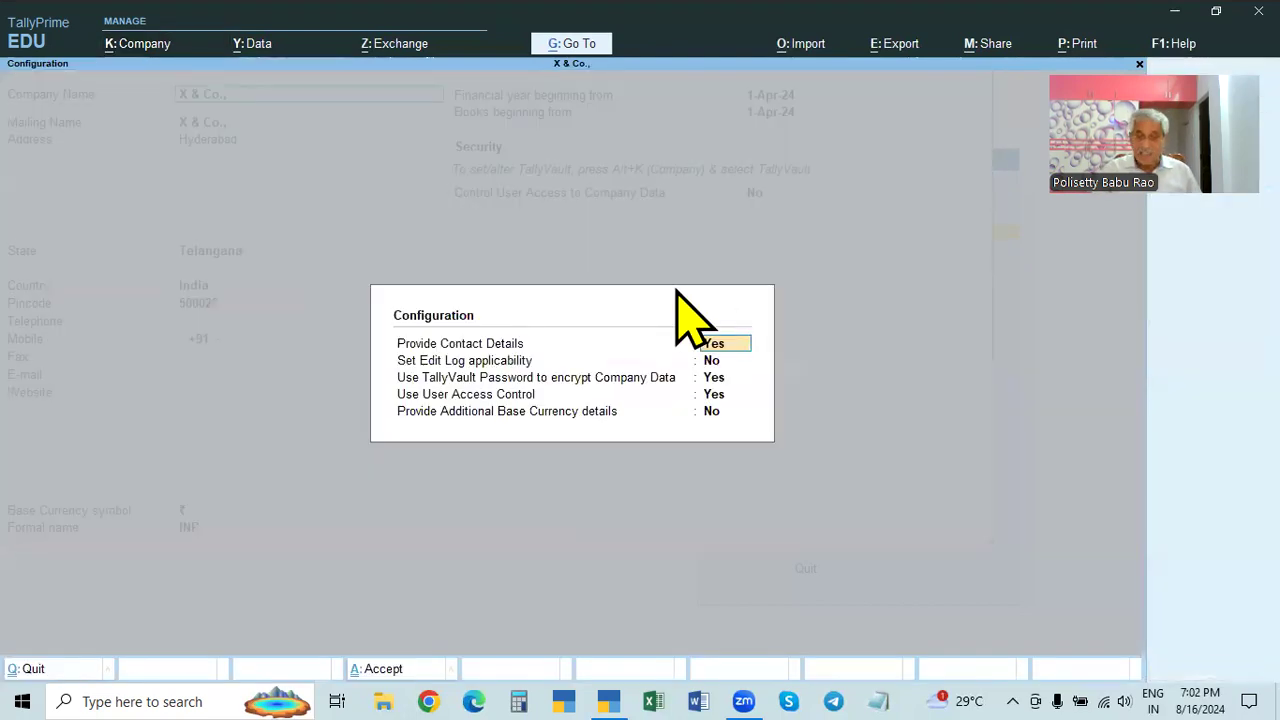
pyautogui.press('Escape')
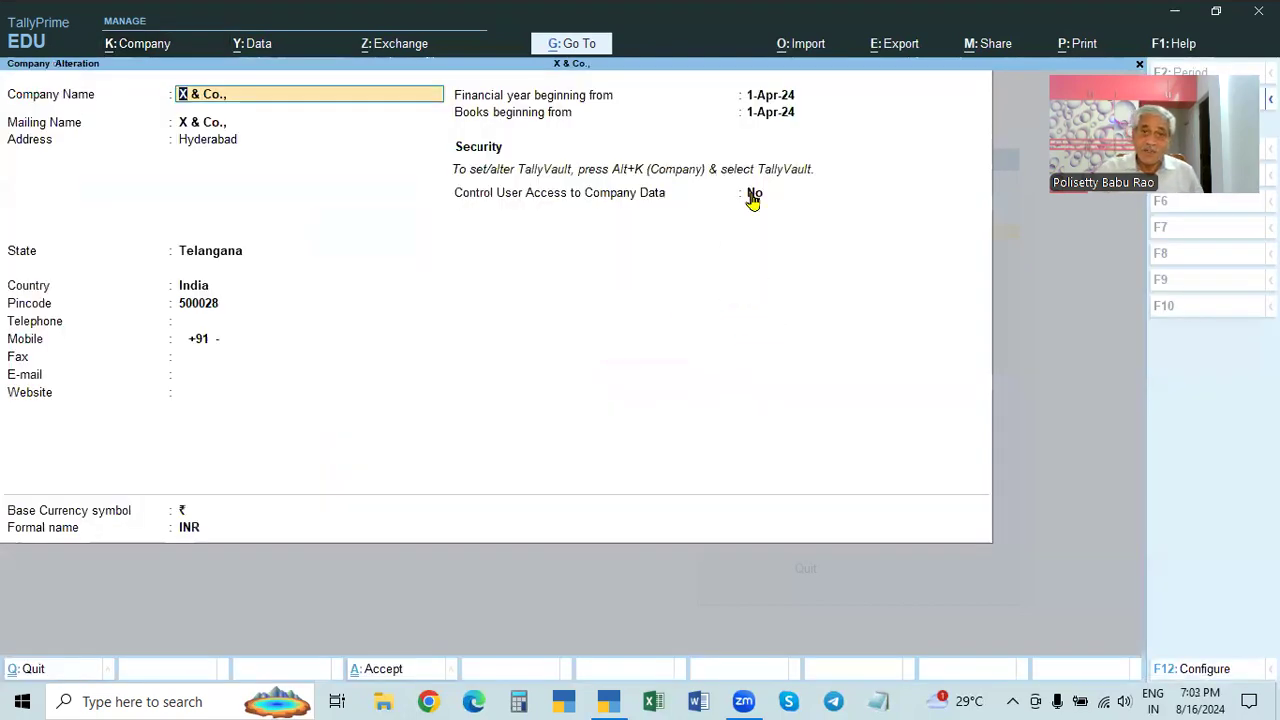
pyautogui.press('Escape')
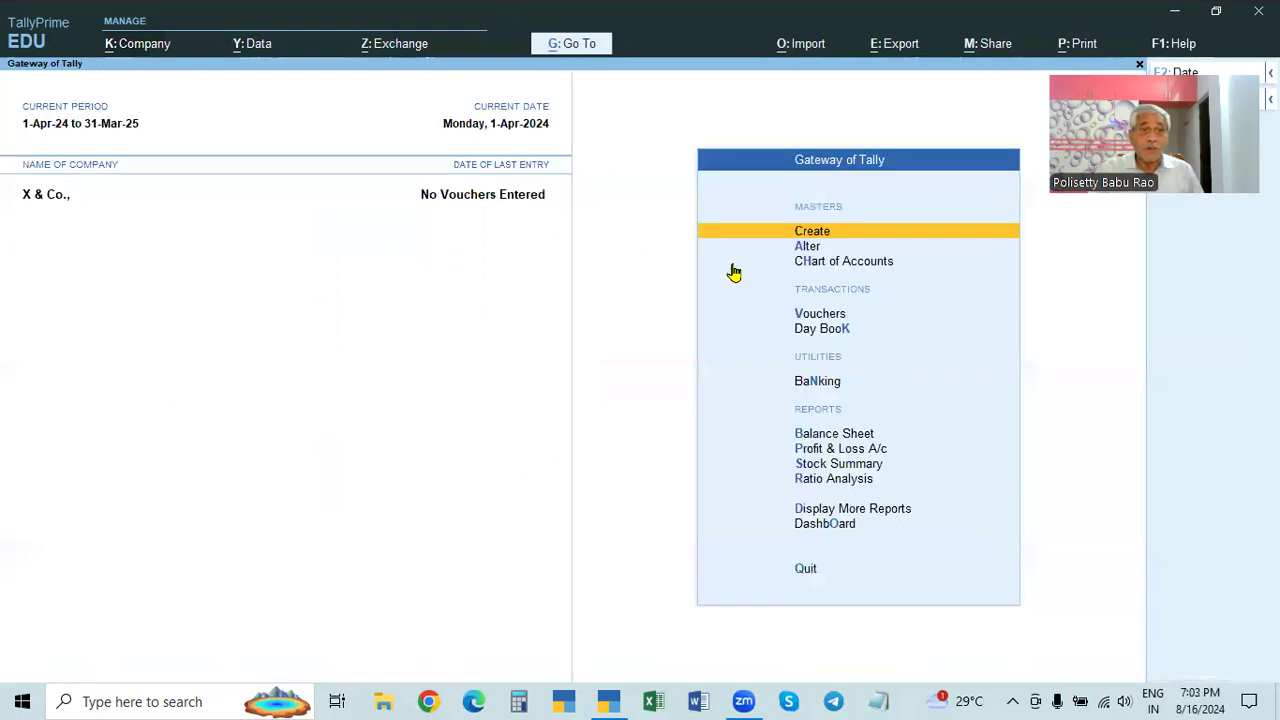
# - In X & Co.'s Security settings, set Control User Access to Yes with an administrator username and password
pyautogui.click(130, 46)
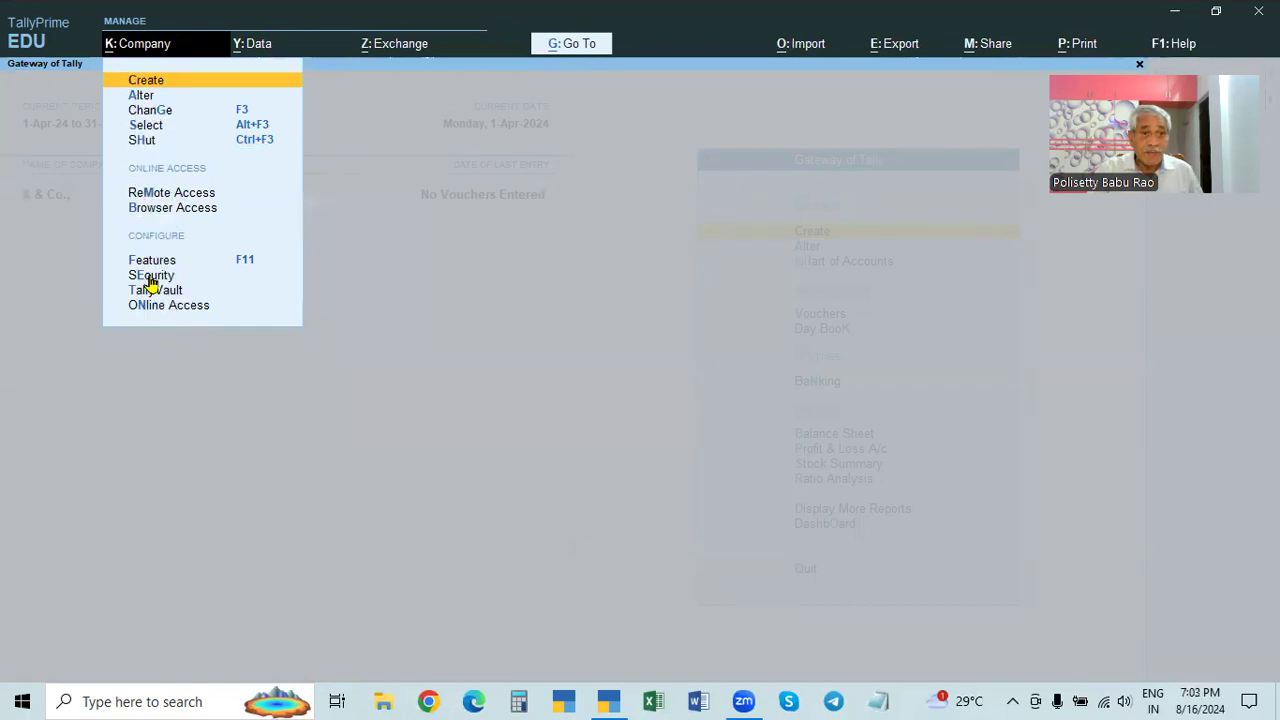
pyautogui.click(150, 277)
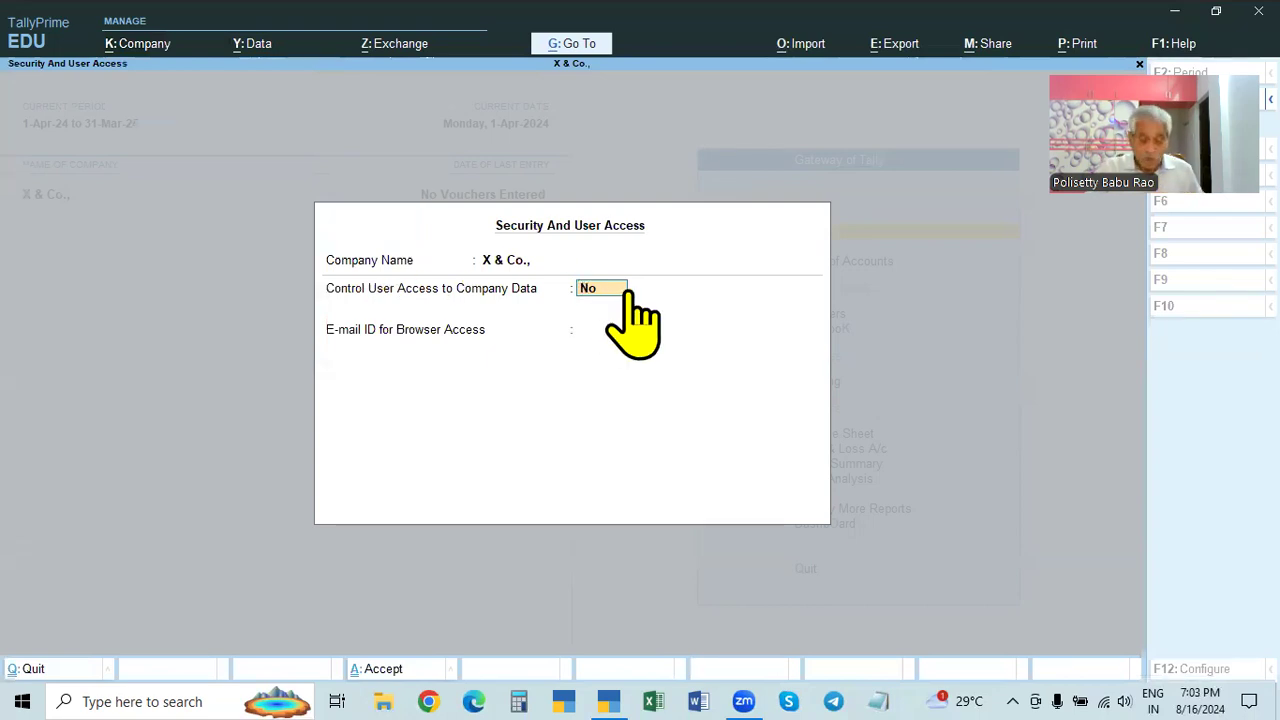
pyautogui.write('Y')
pyautogui.press('Return')
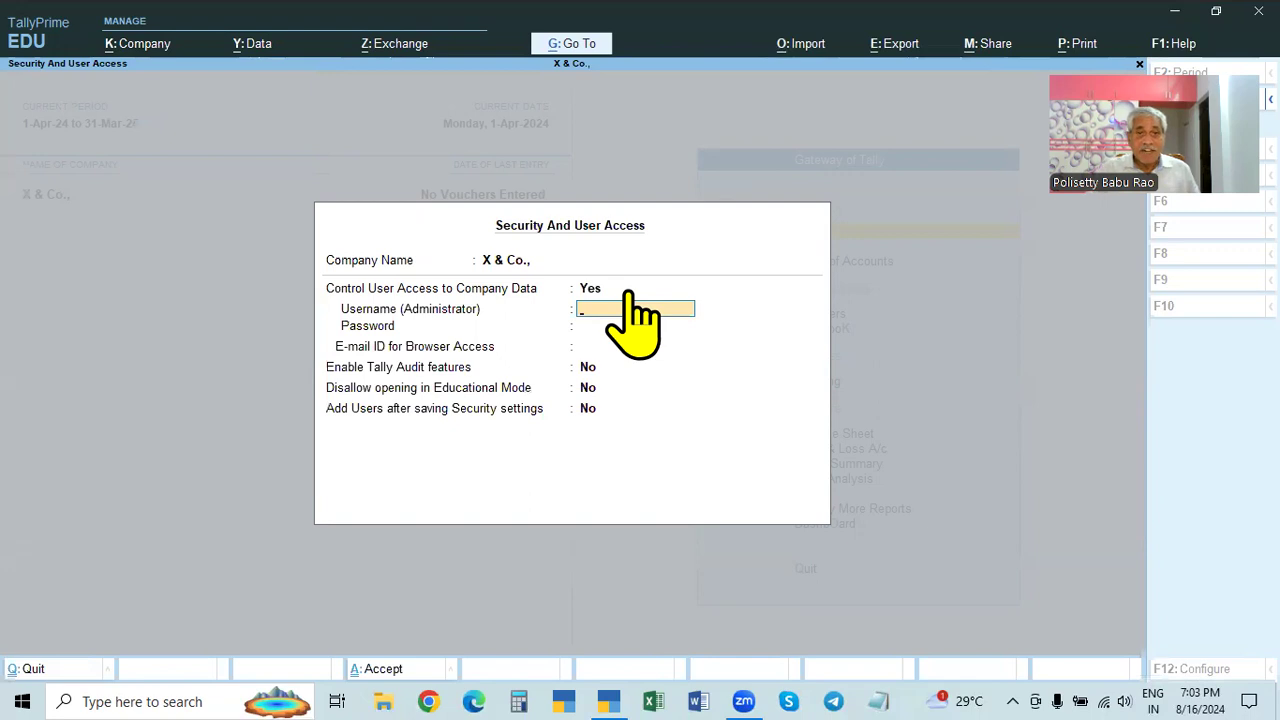
pyautogui.write('ADMIN')
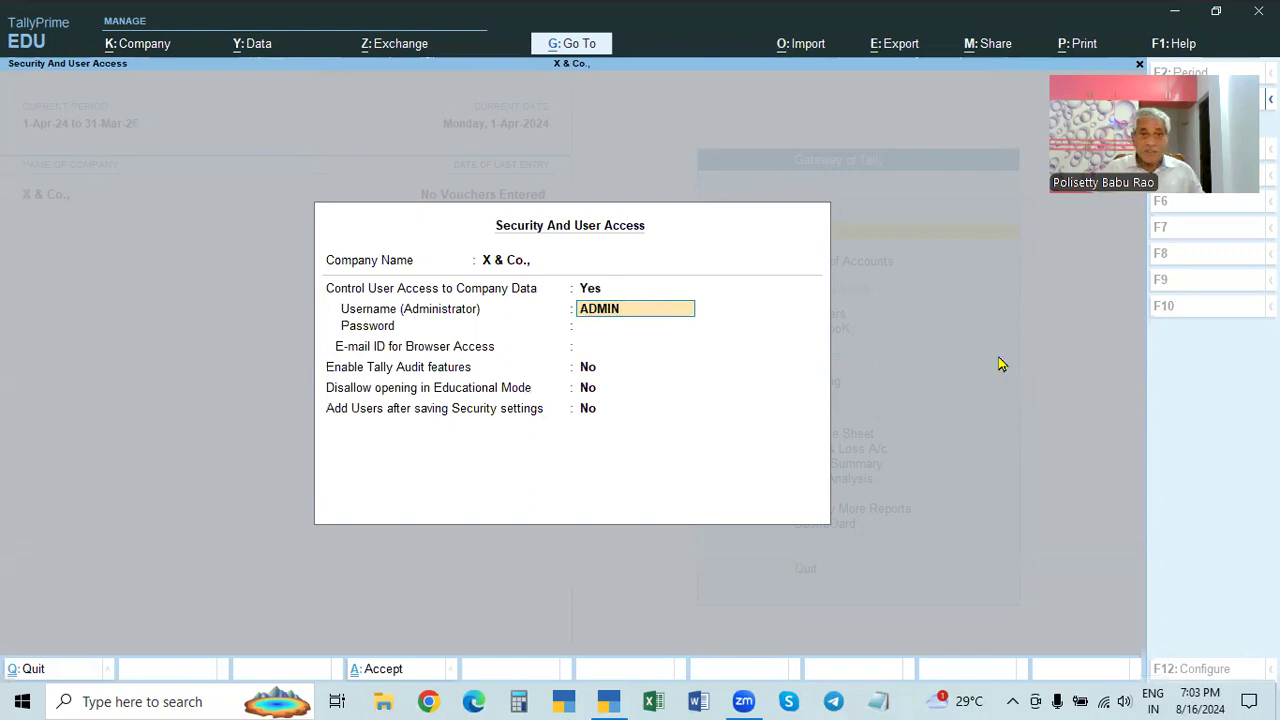
pyautogui.press('Return')
pyautogui.write('1234')
pyautogui.press('Return')
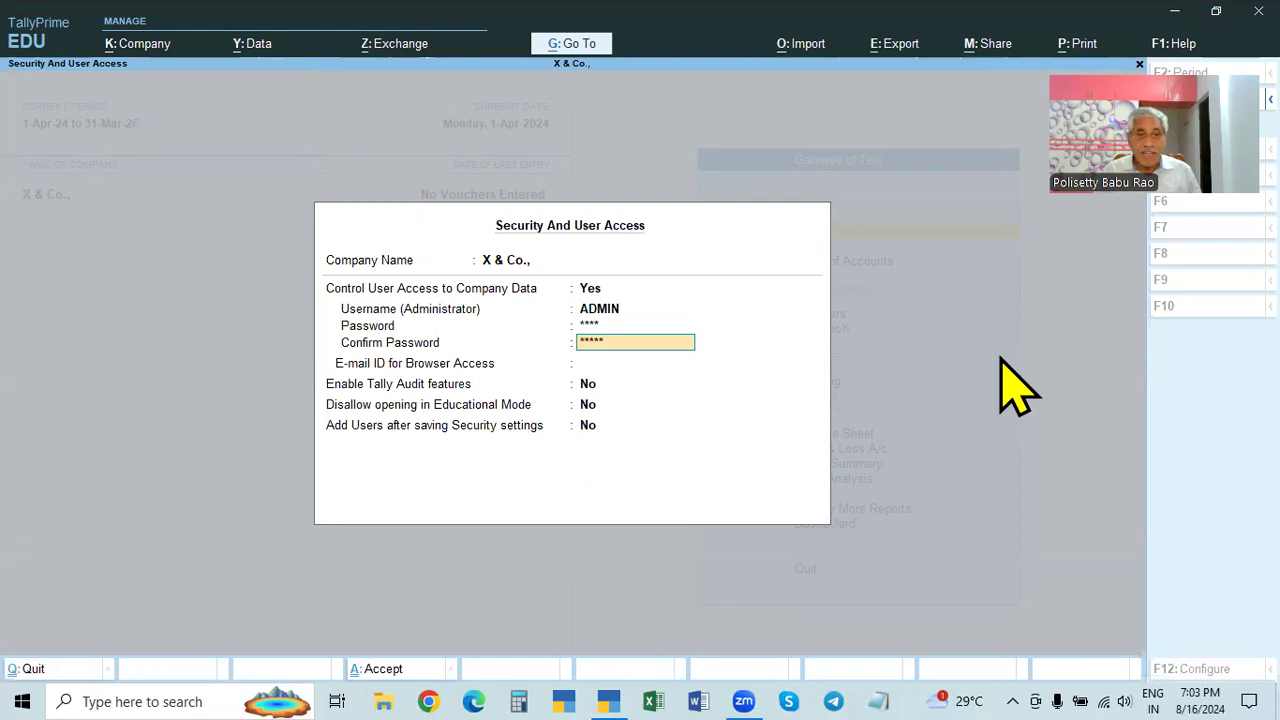
pyautogui.press('Return')
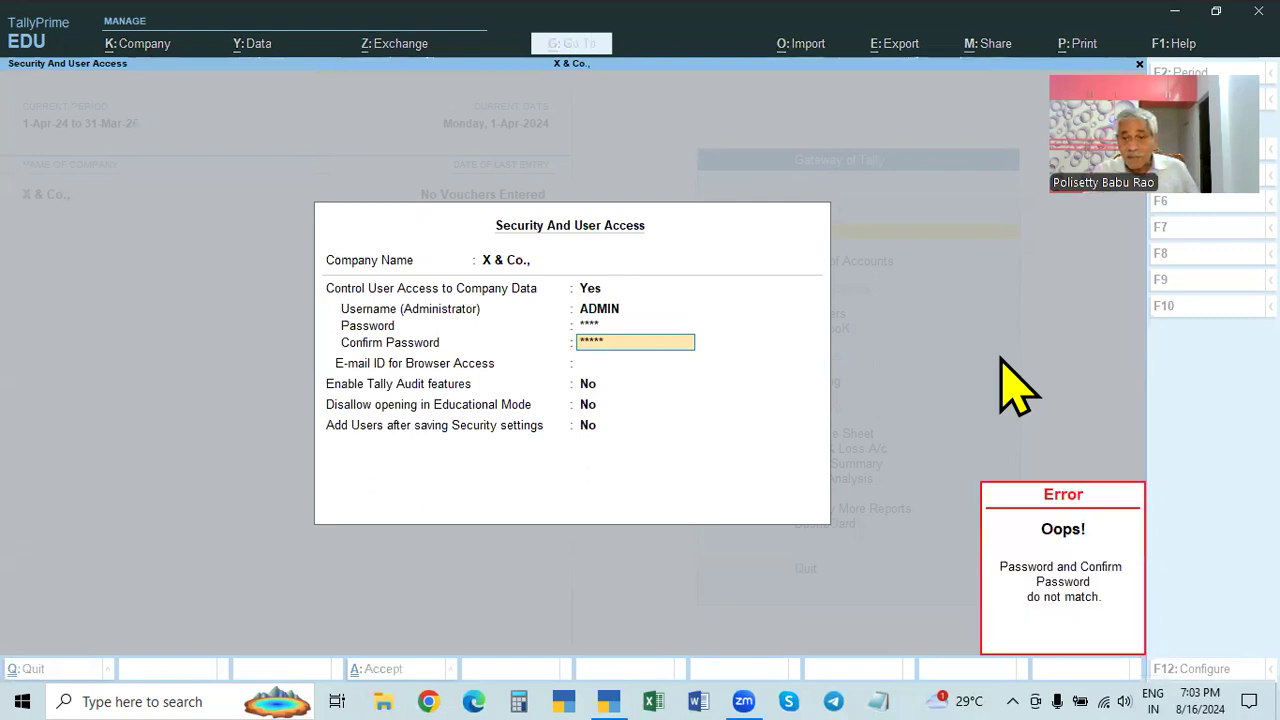
# - Re-enter a matching confirmation password, choose None for e-mail, and save the security settings
pyautogui.press('Escape')
pyautogui.click(613, 326)
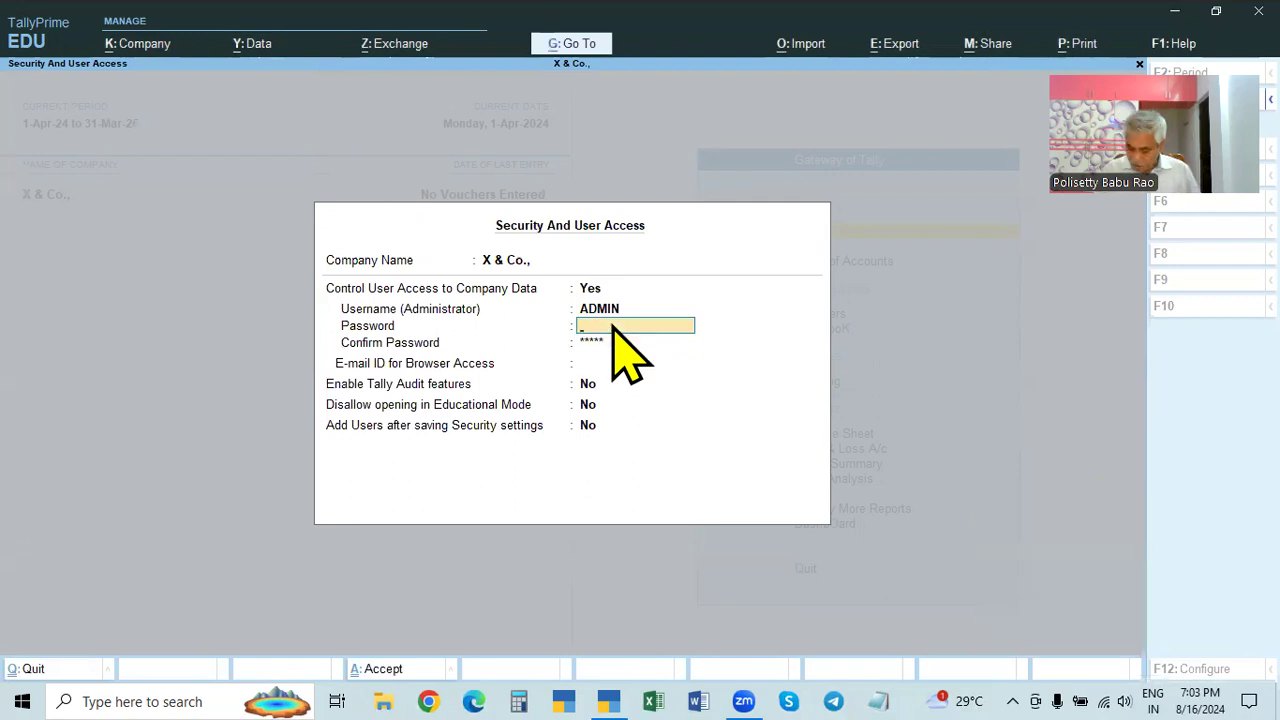
pyautogui.press('Return')
pyautogui.write('1')
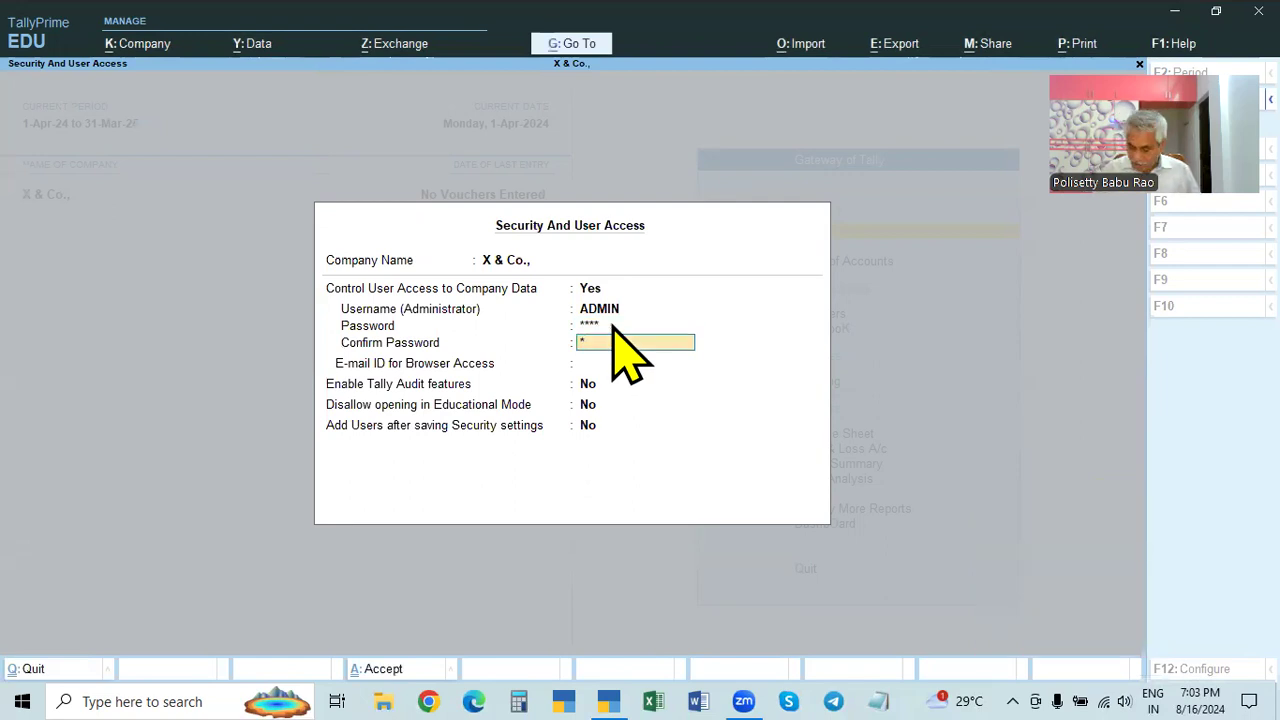
pyautogui.press('Return')
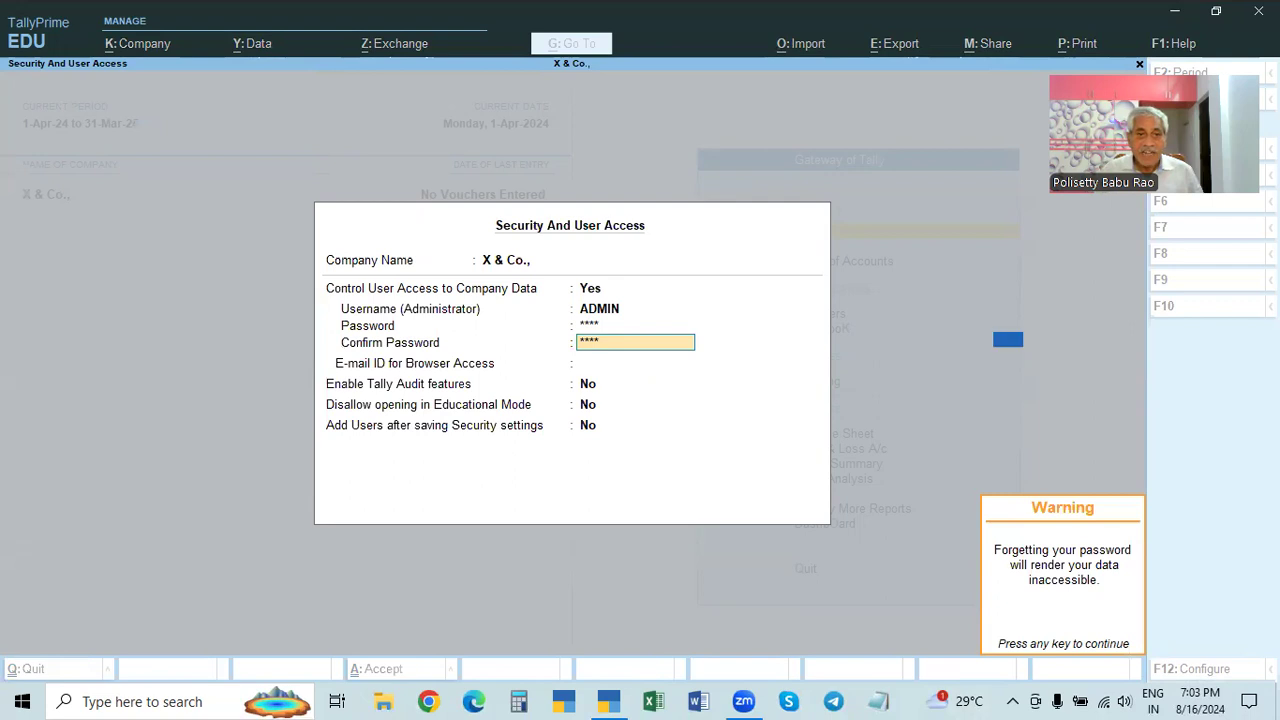
pyautogui.press('Return')
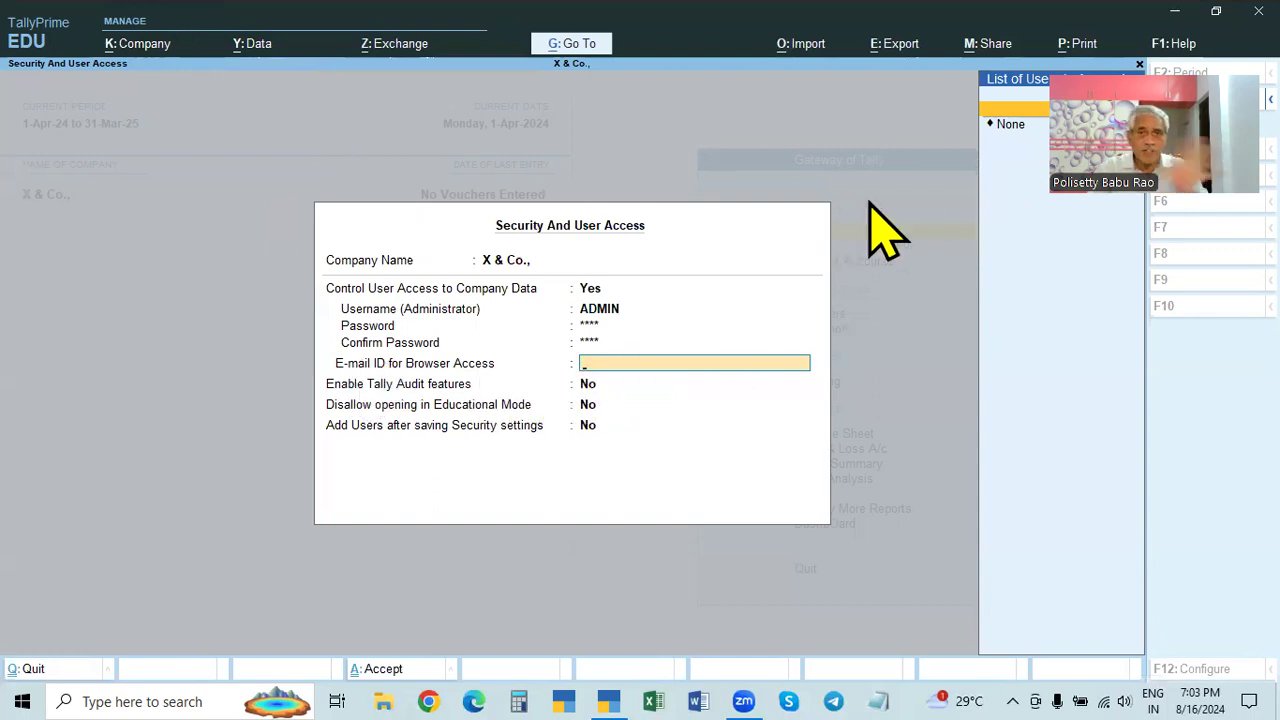
pyautogui.click(1010, 125)
pyautogui.press('Return')
pyautogui.press('Return')
pyautogui.press('Return')
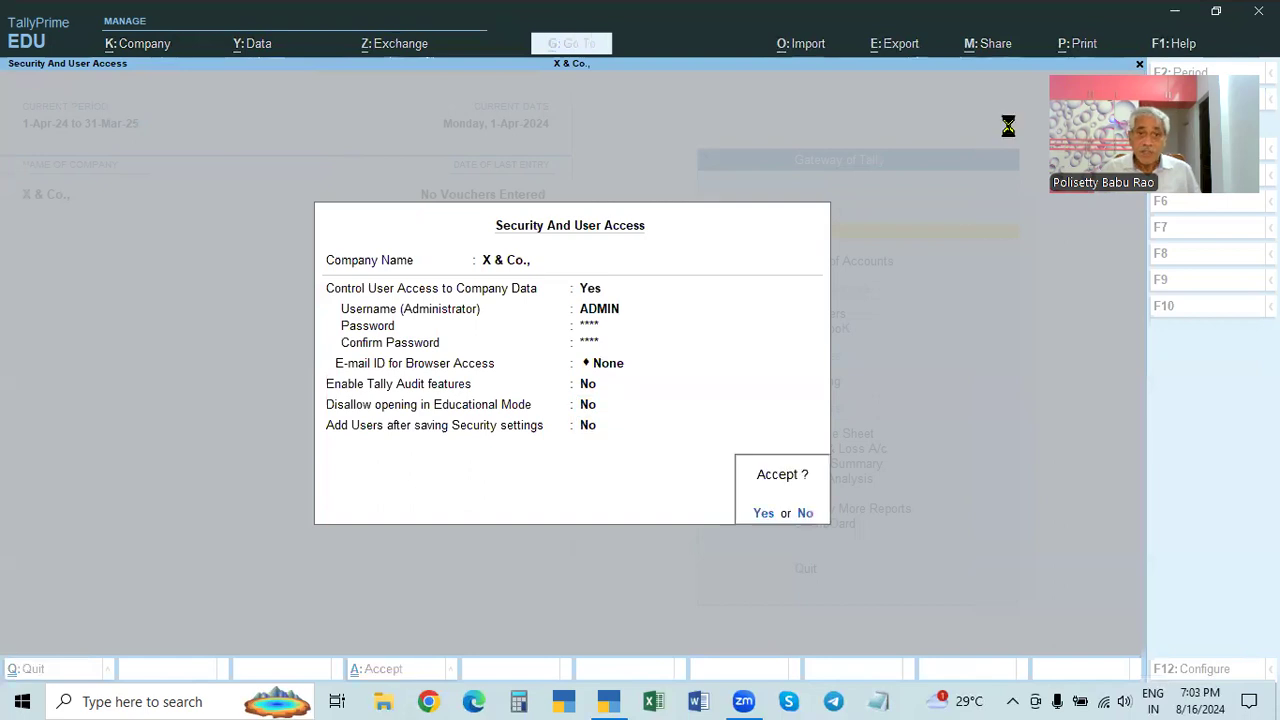
pyautogui.press('Return')
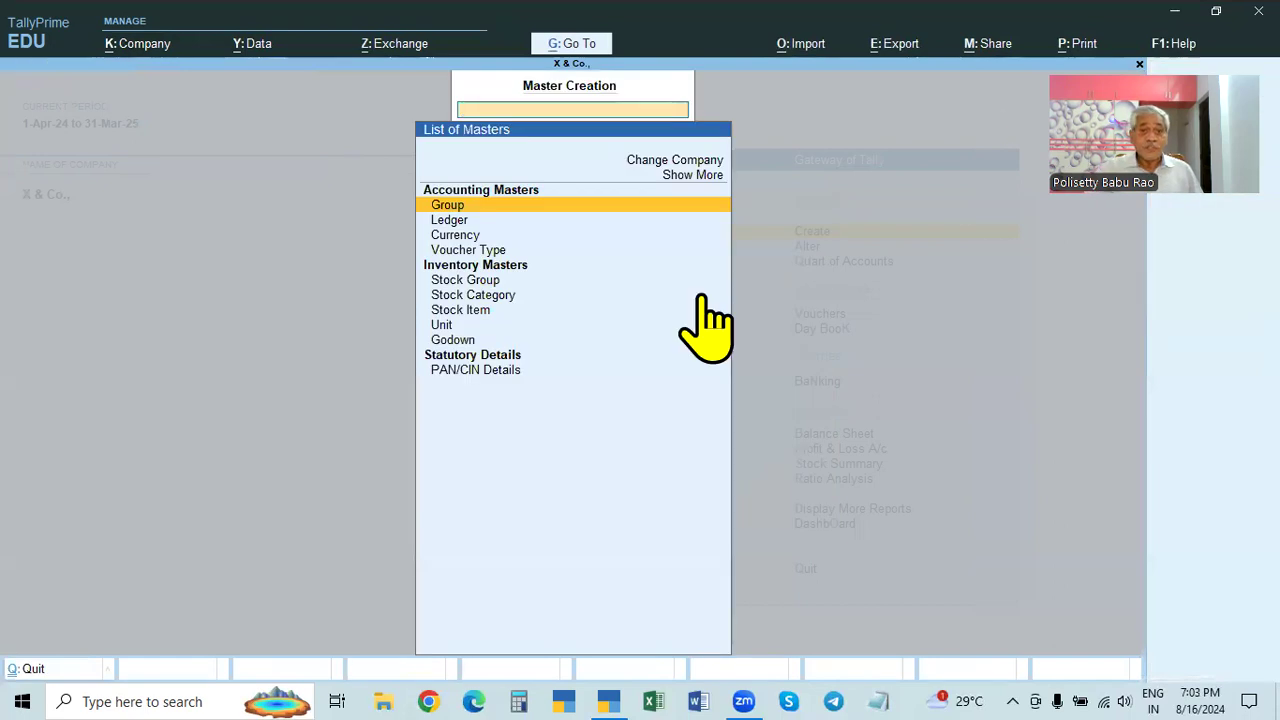
# - Quit TallyPrime and relaunch TallyPrime 4.1 from the taskbar
pyautogui.press('Escape')
pyautogui.press('Escape')
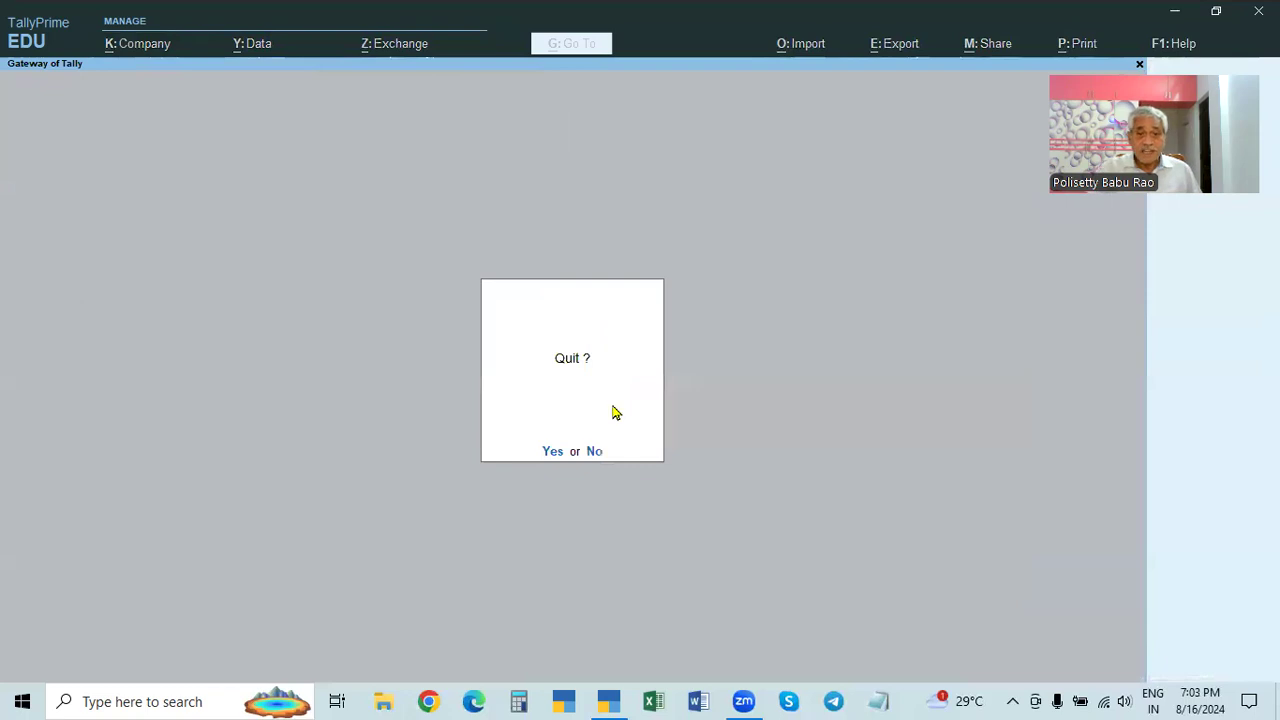
pyautogui.press('Return')
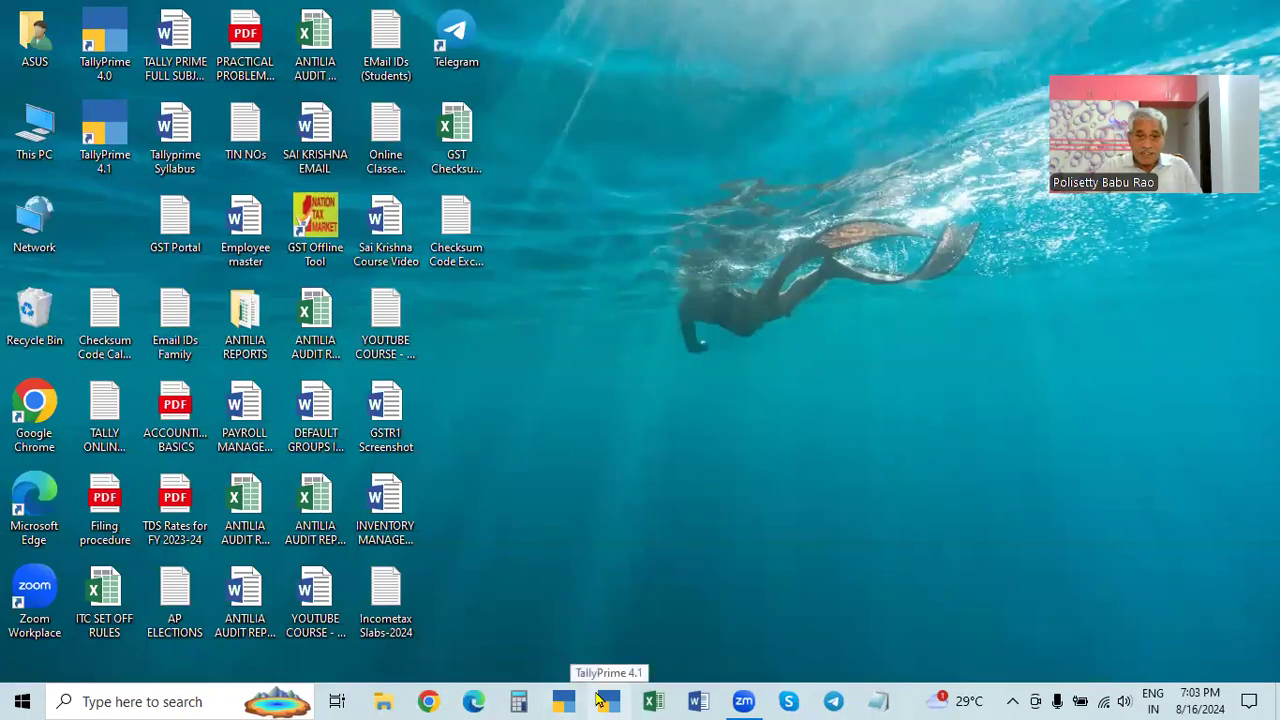
pyautogui.click(600, 700)
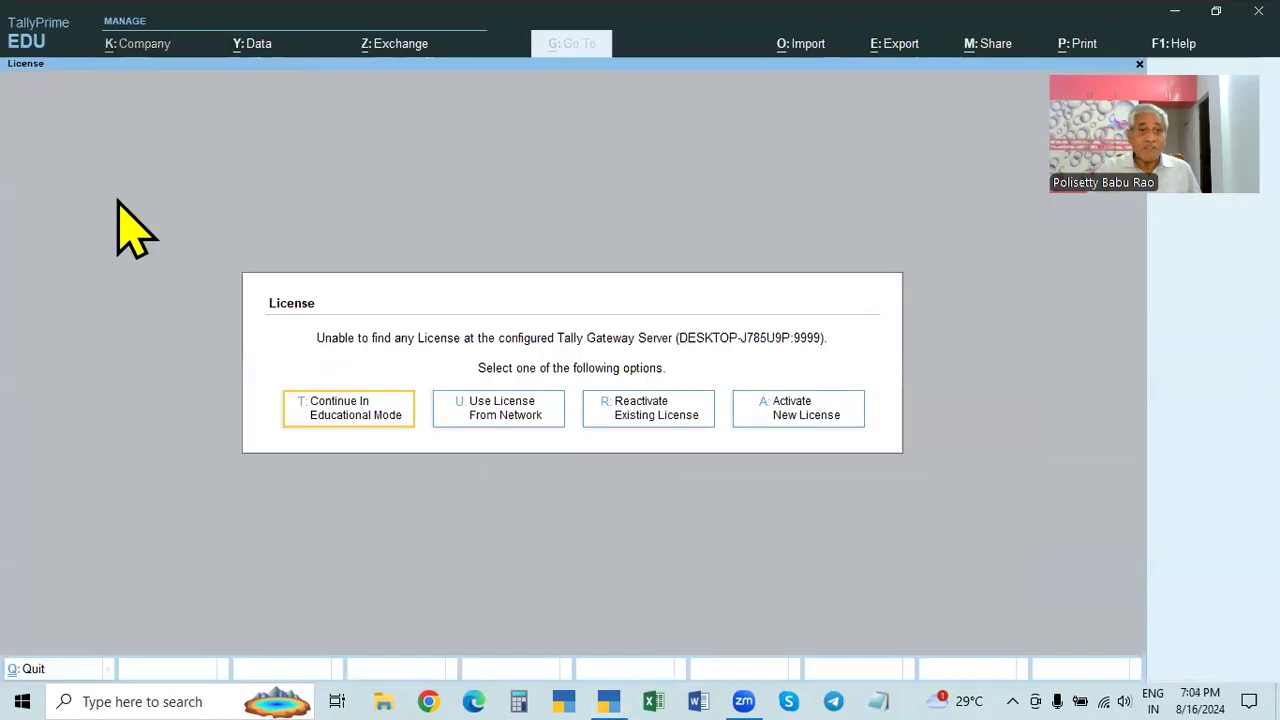
# - Continue in Educational Mode and open X & Co. with its TallyVault password and administrator login
pyautogui.click(372, 437)
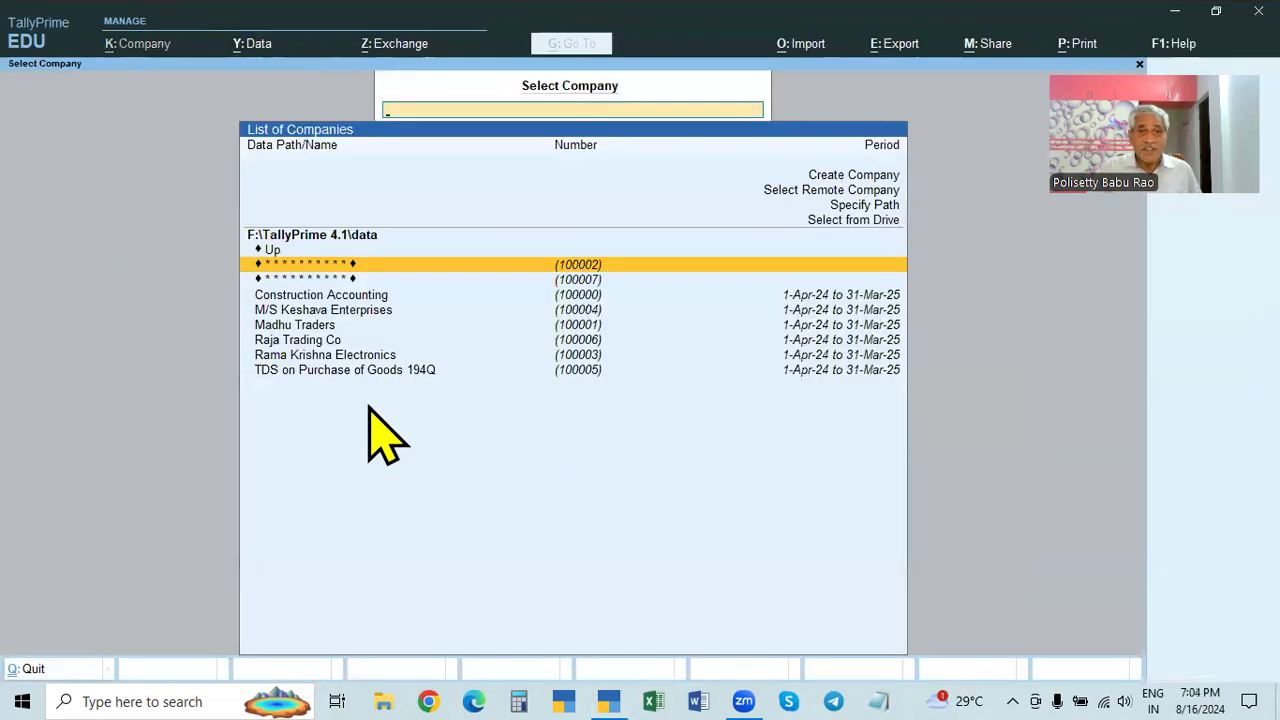
pyautogui.click(563, 280)
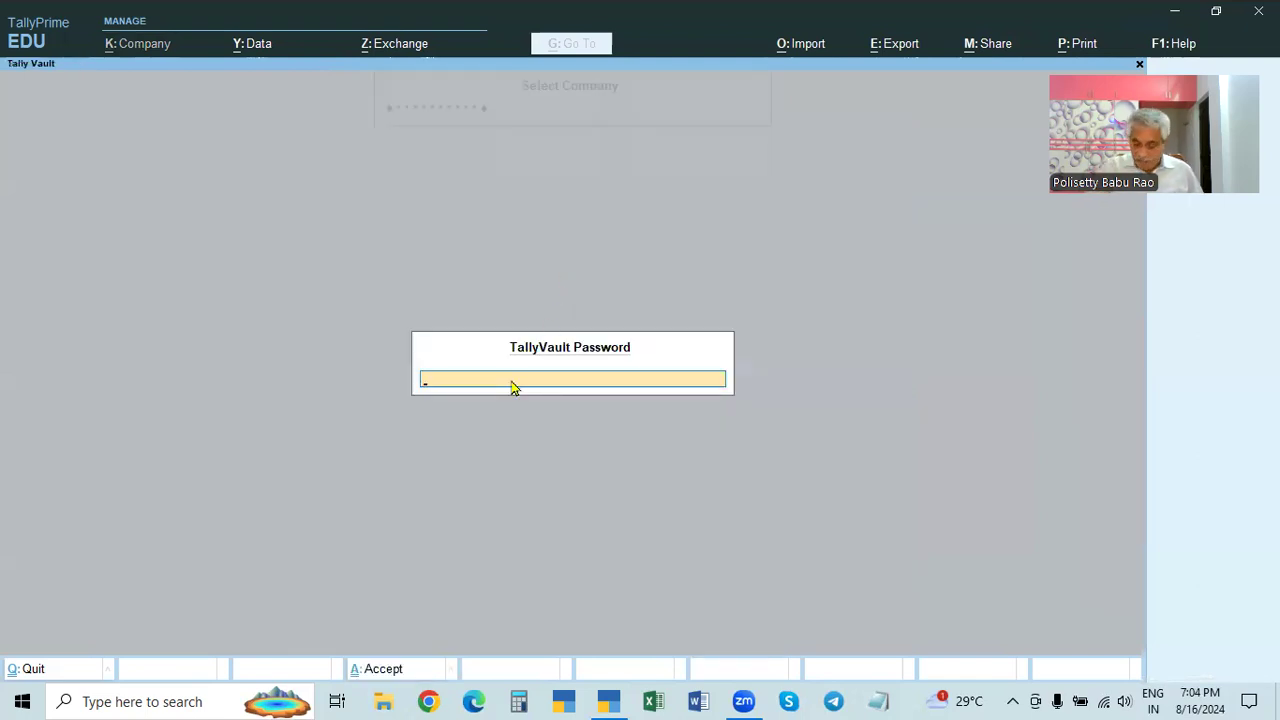
pyautogui.write('****')
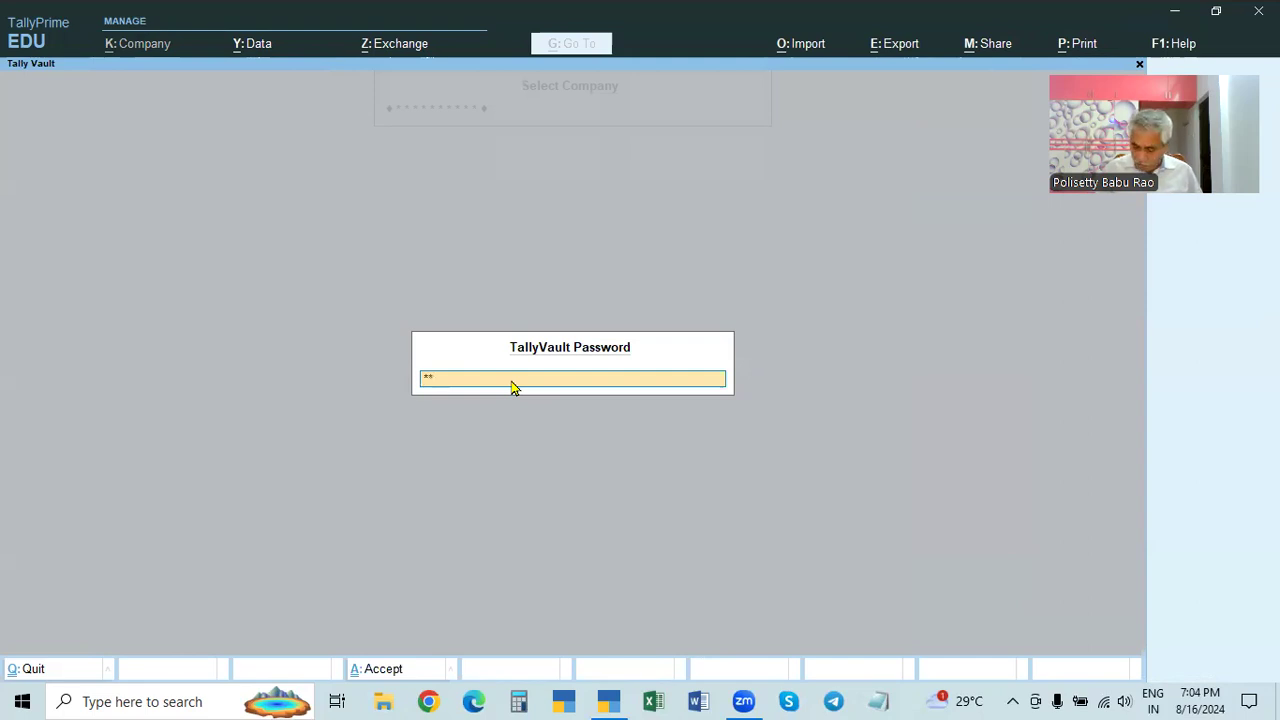
pyautogui.press('Return')
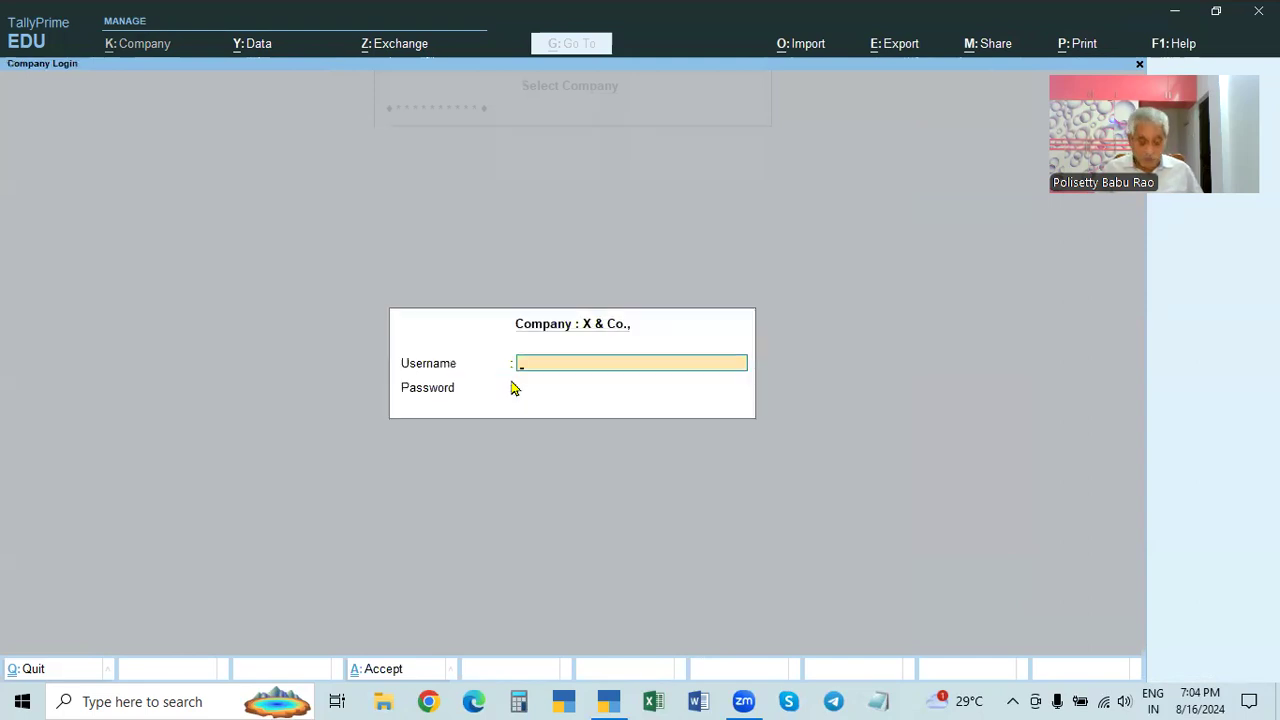
pyautogui.press('Return')
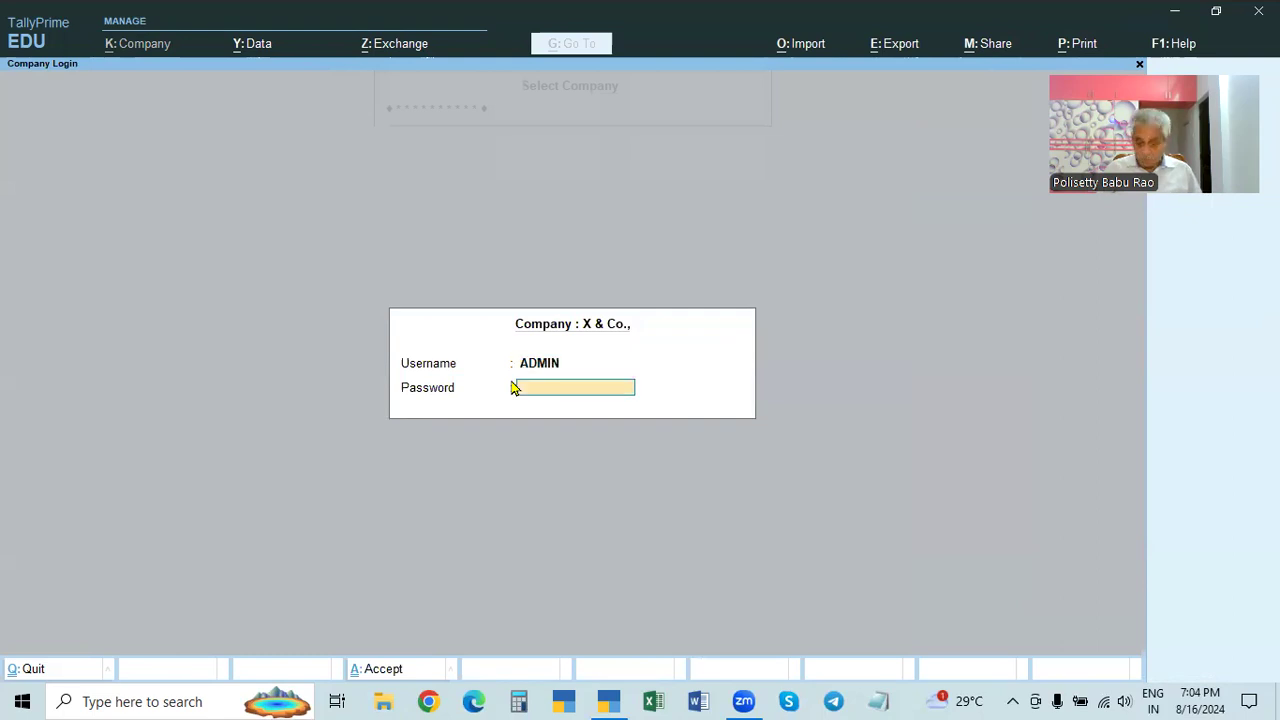
pyautogui.write('****')
pyautogui.press('Return')
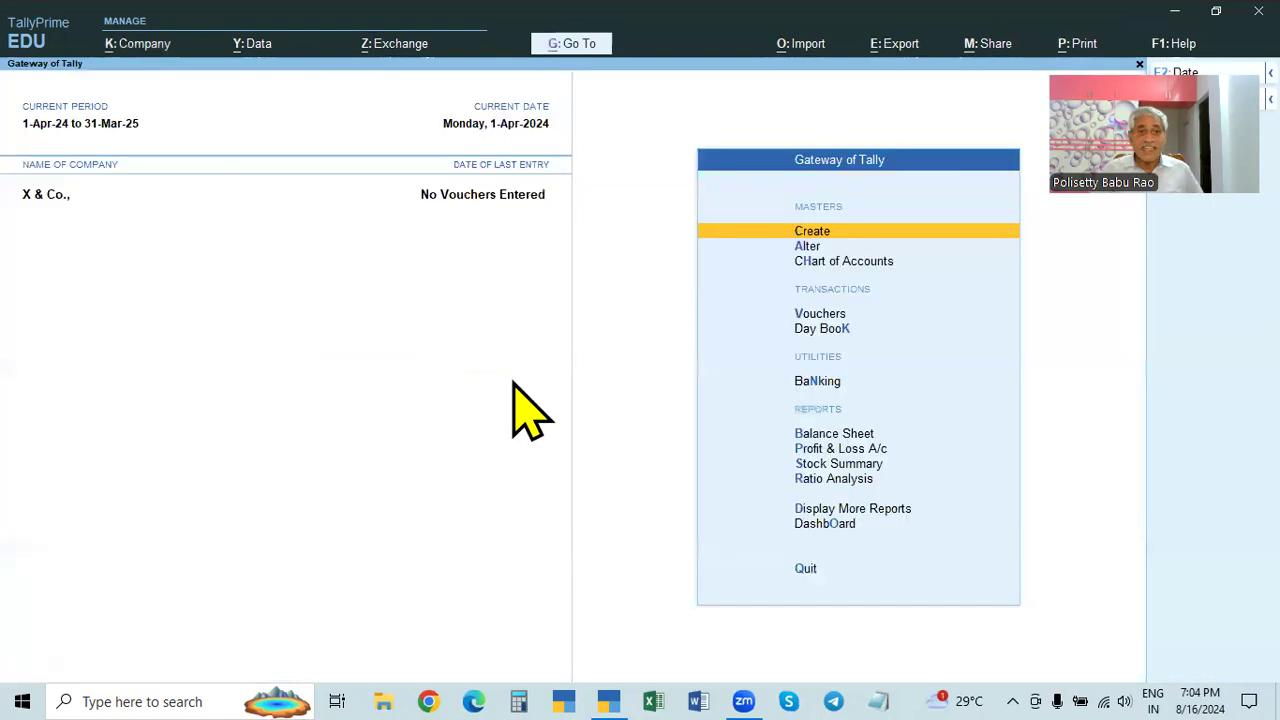
pyautogui.click(140, 45)
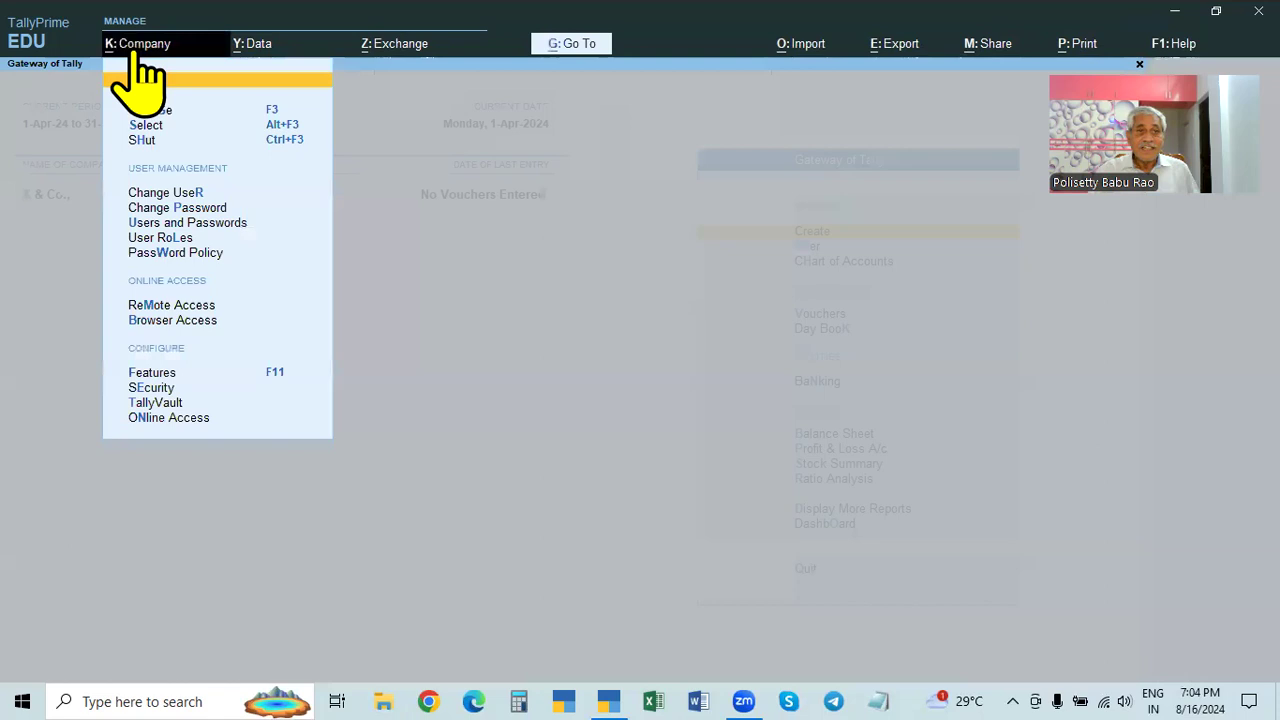
pyautogui.click(148, 97)
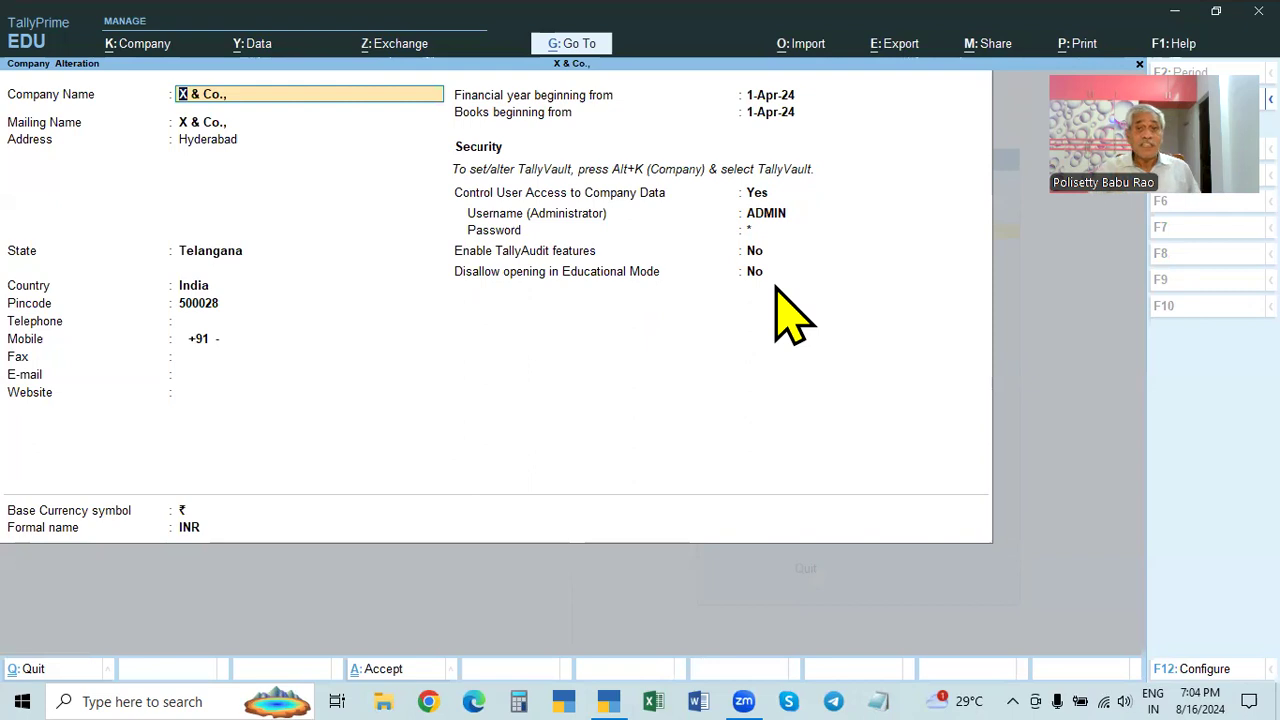
pyautogui.click(137, 43)
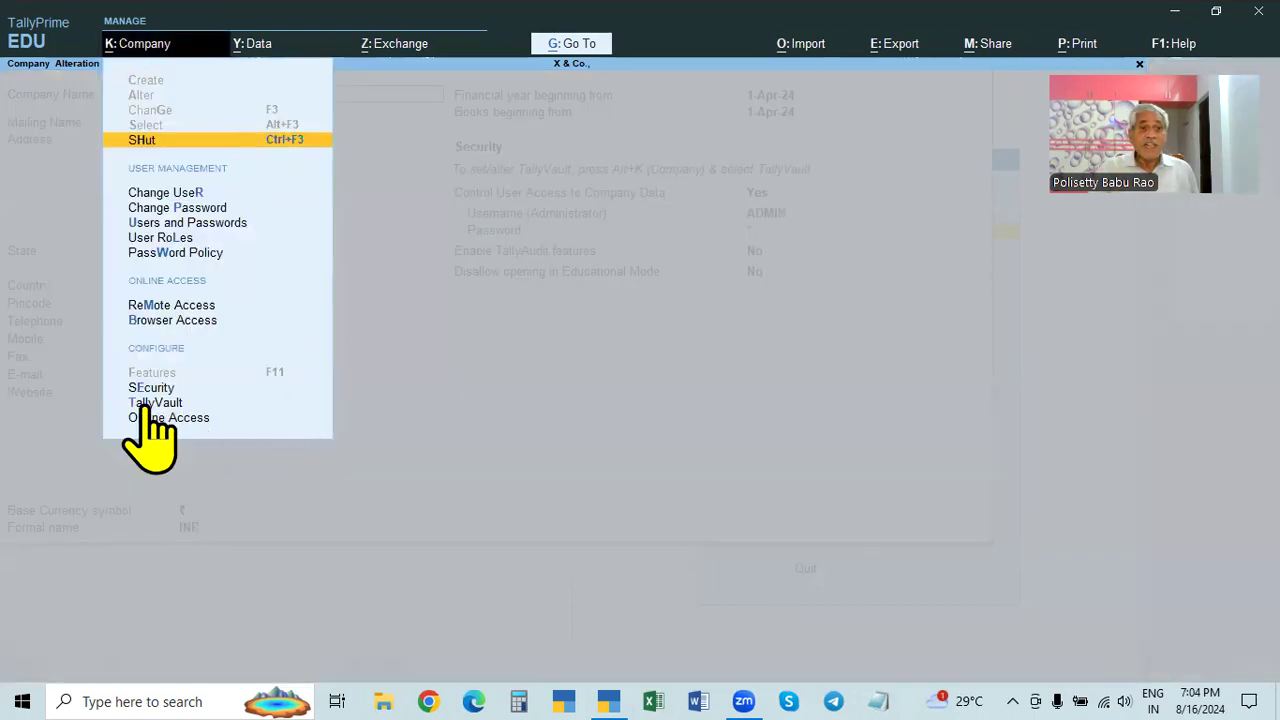
pyautogui.click(755, 449)
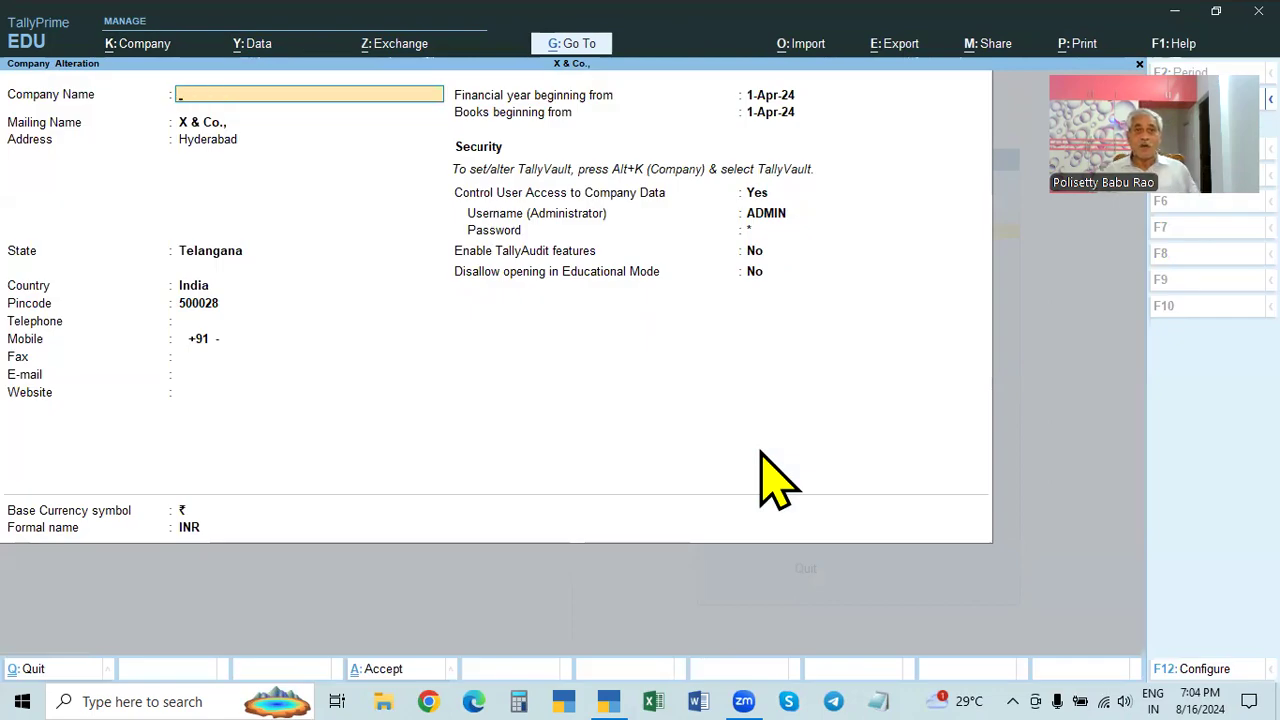
pyautogui.press('Escape')
# - Shut X & Co. and open encrypted company 100002, Sangvi Enterprises, with its vault password
pyautogui.hotkey('ctrl', 'F3')
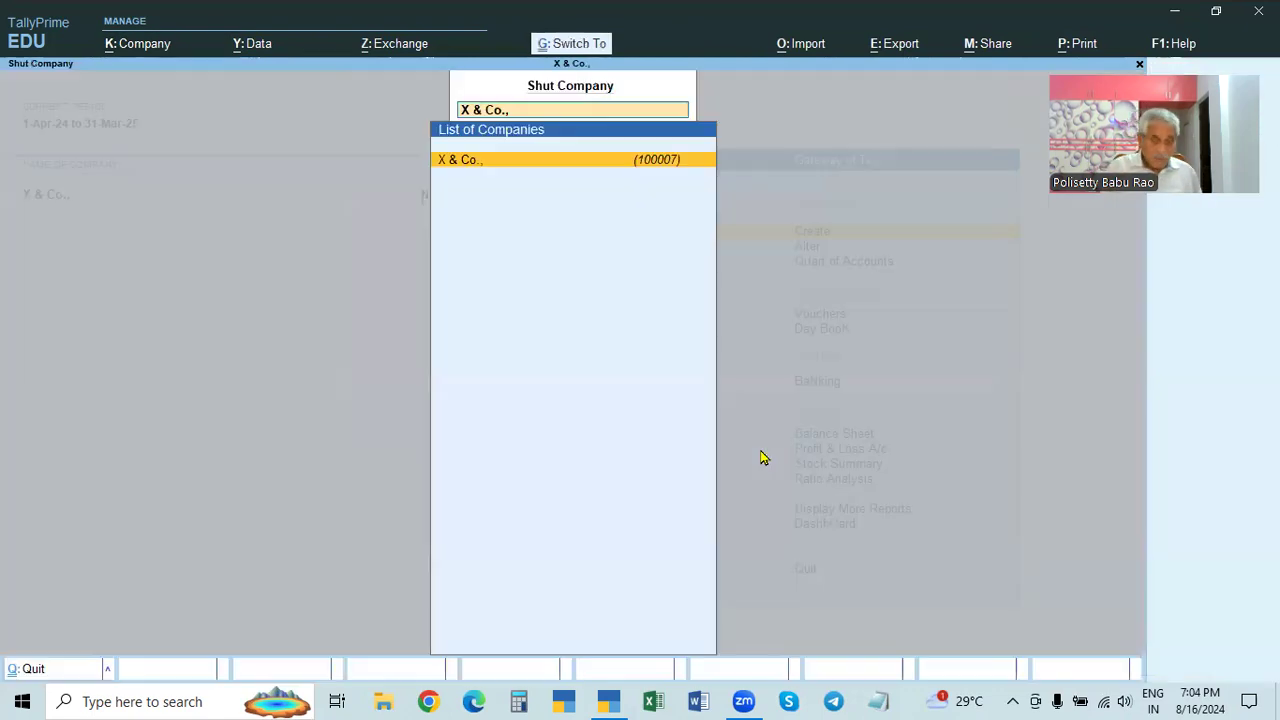
pyautogui.hotkey('alt', 'F3')
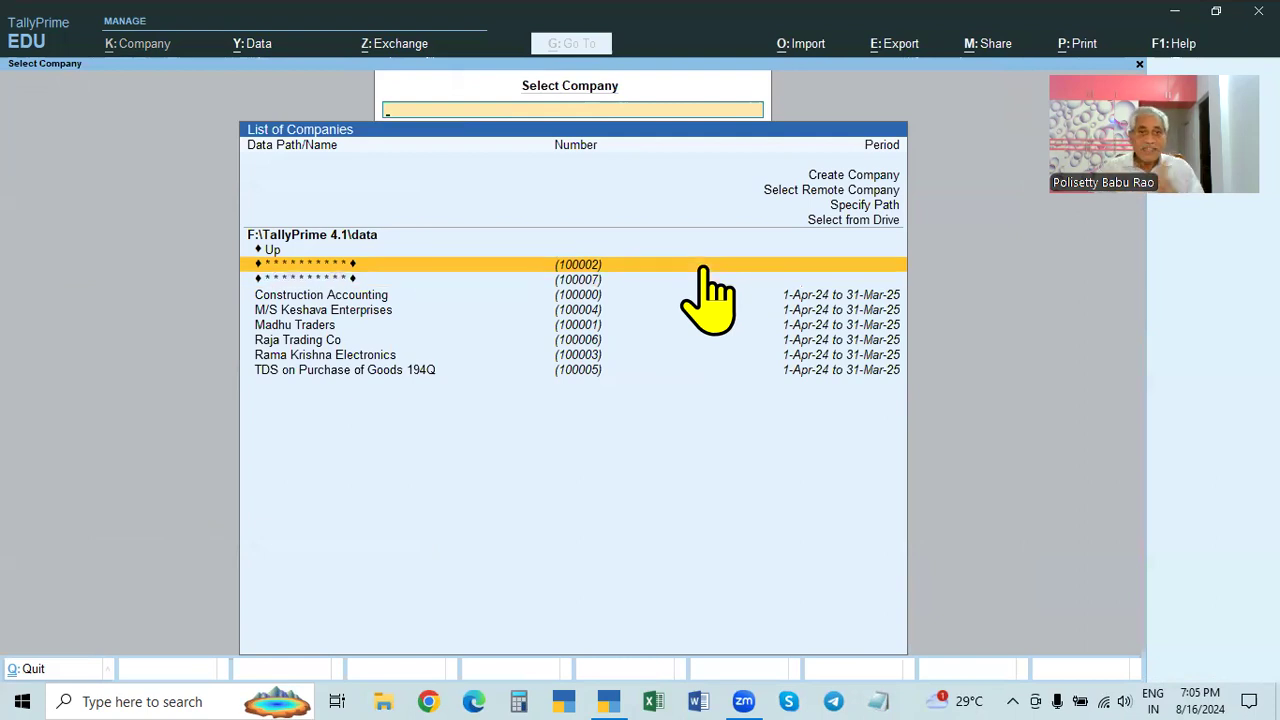
pyautogui.click(703, 268)
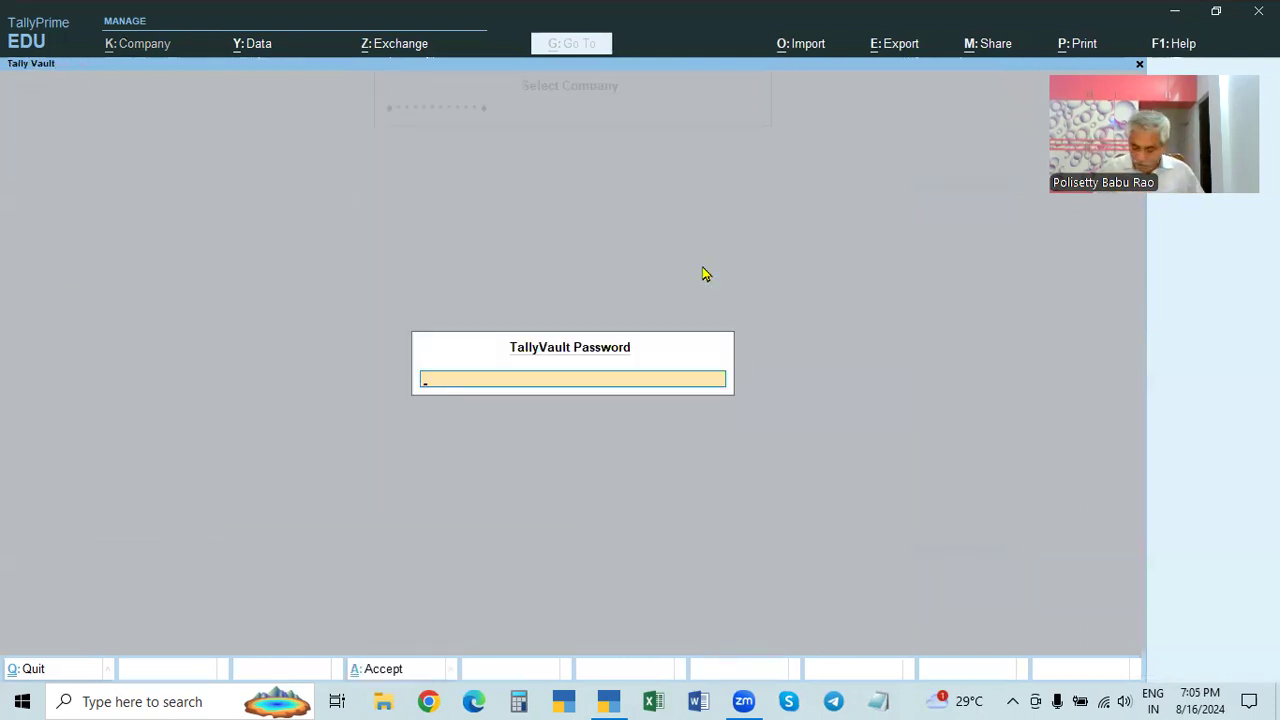
pyautogui.press('Return')
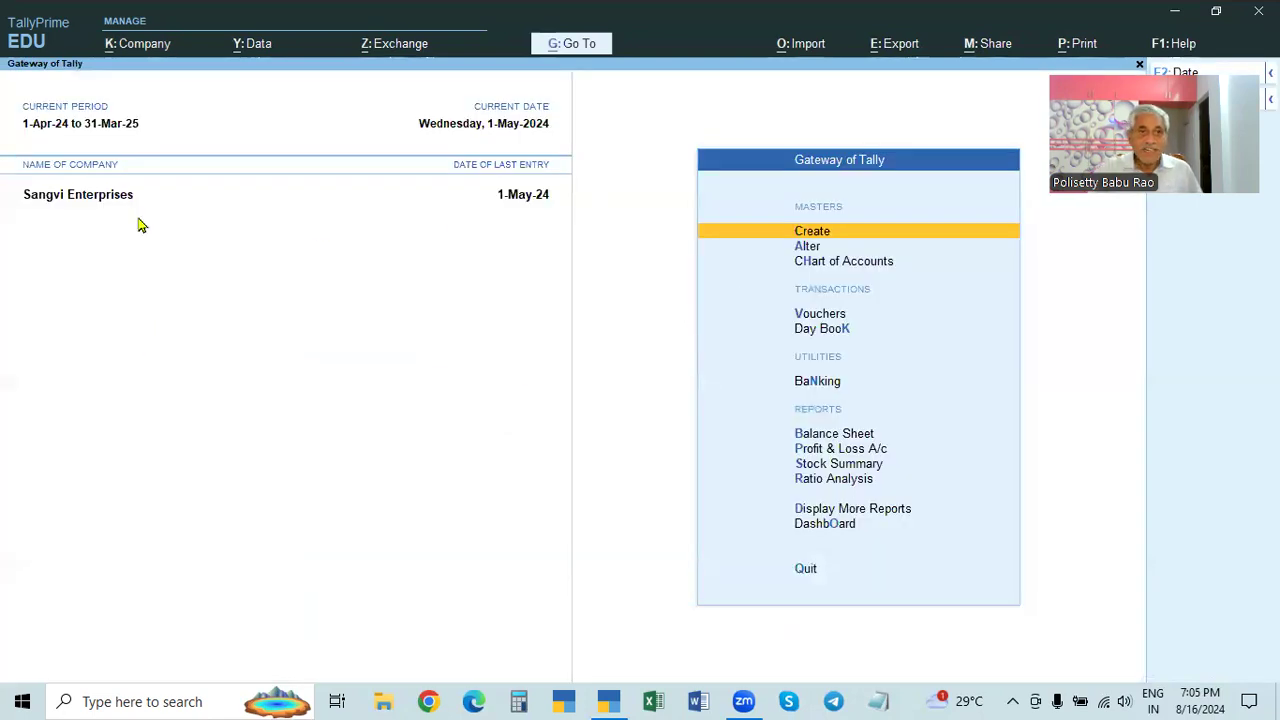
# - Set Sangvi Enterprises' Control User Access to Yes with administrator username and confirmed password, and save
pyautogui.click(133, 52)
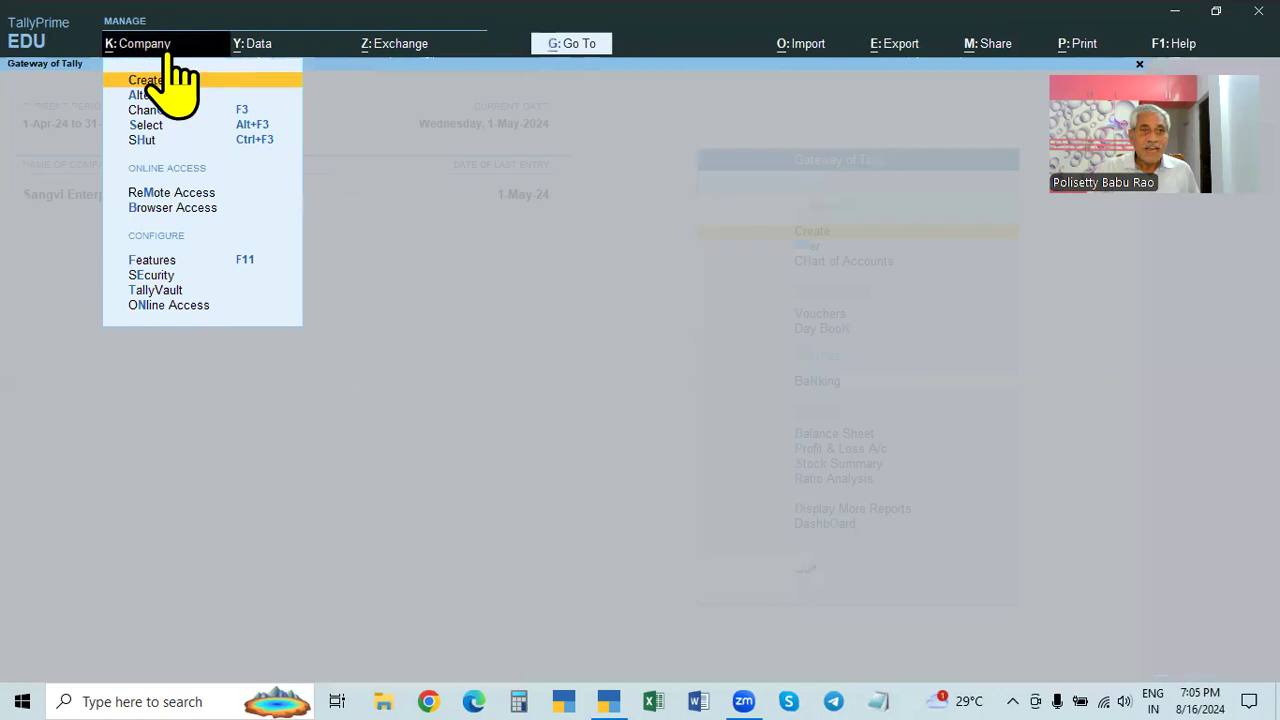
pyautogui.click(143, 96)
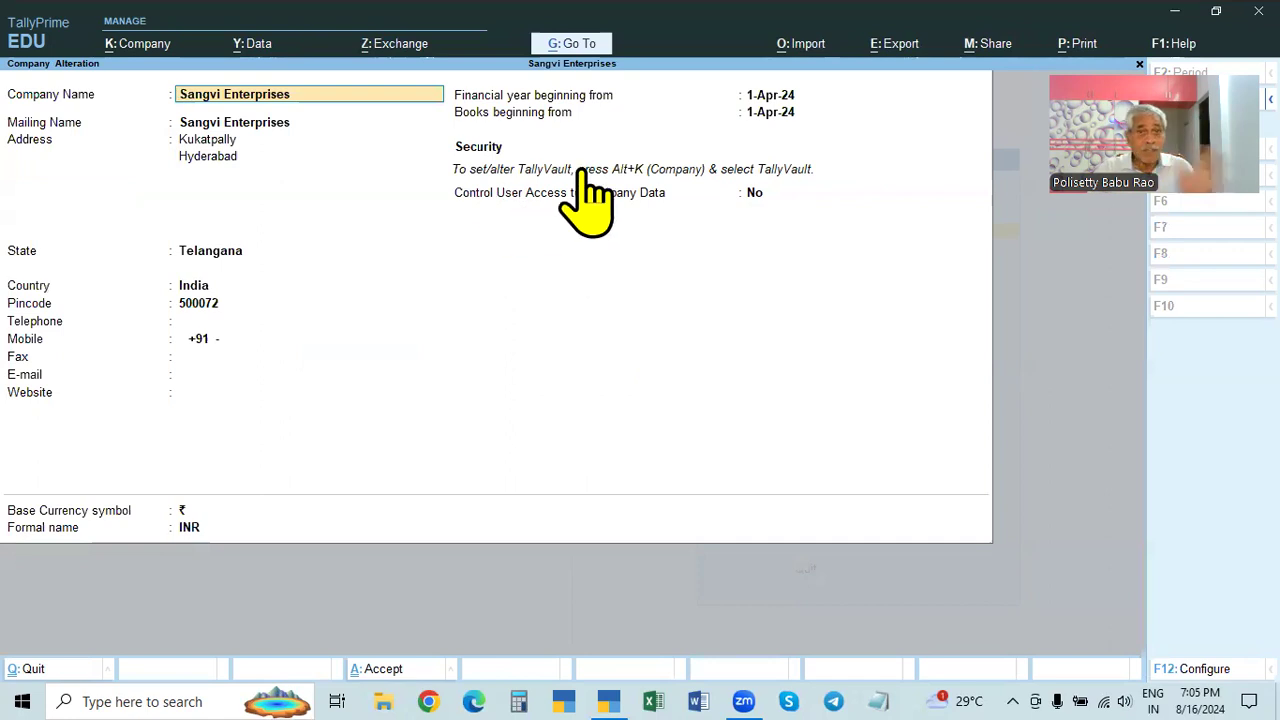
pyautogui.click(755, 194)
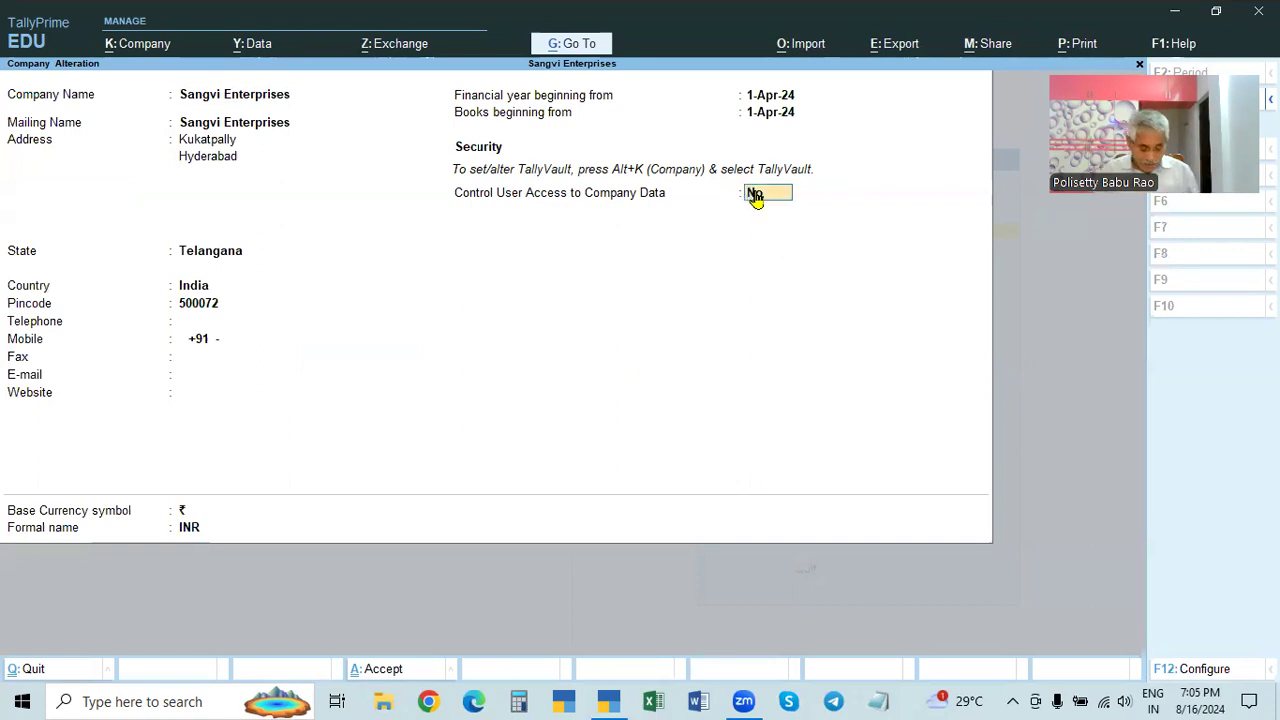
pyautogui.press('y')
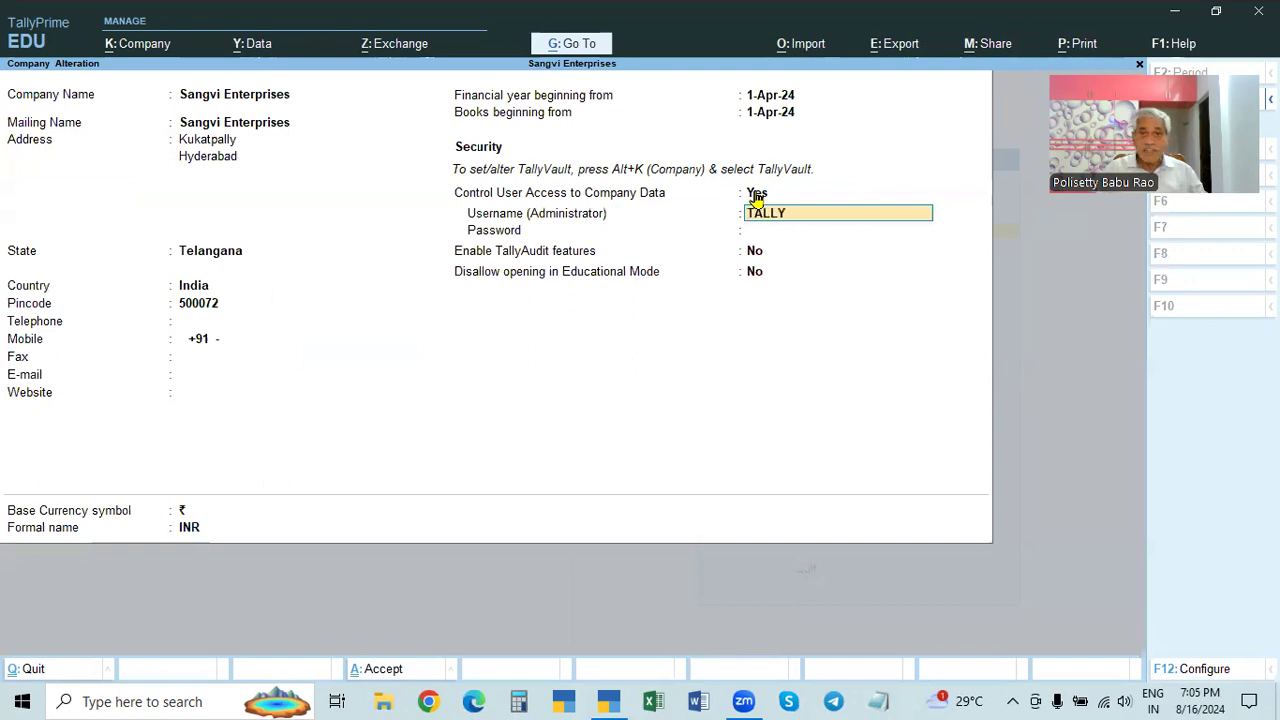
pyautogui.press('Return')
pyautogui.write('12')
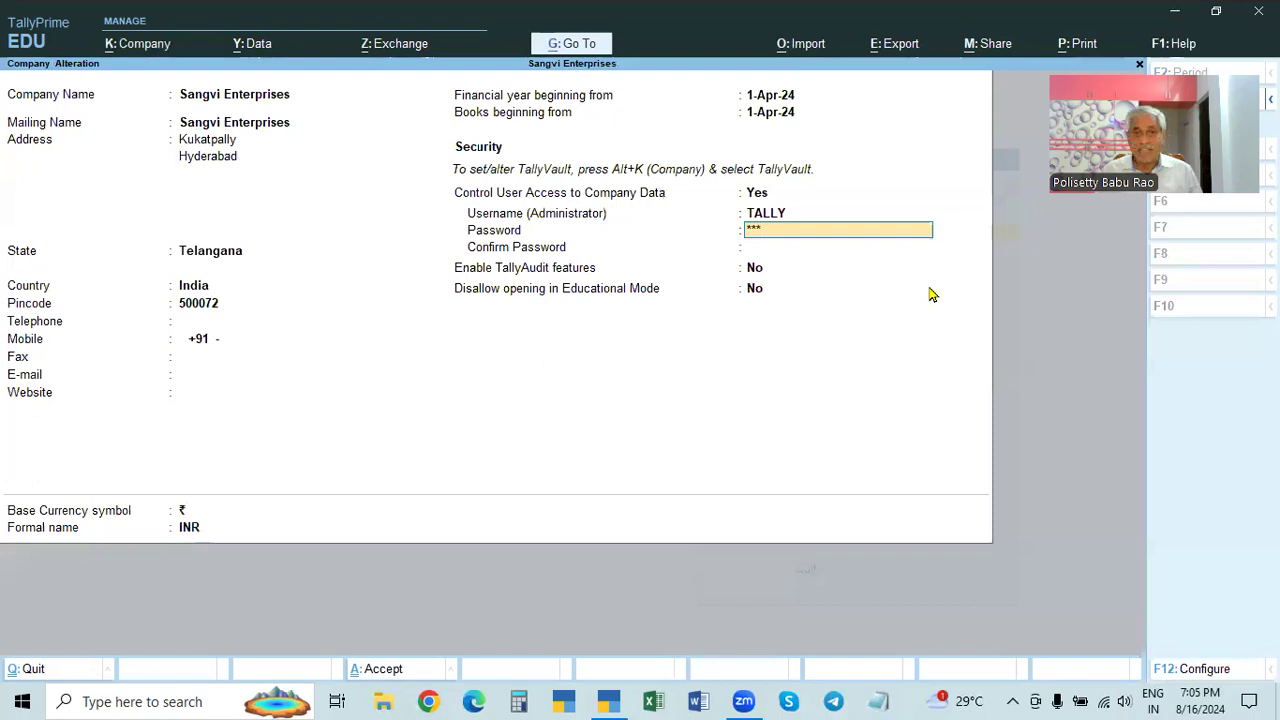
pyautogui.write('3')
pyautogui.press('Return')
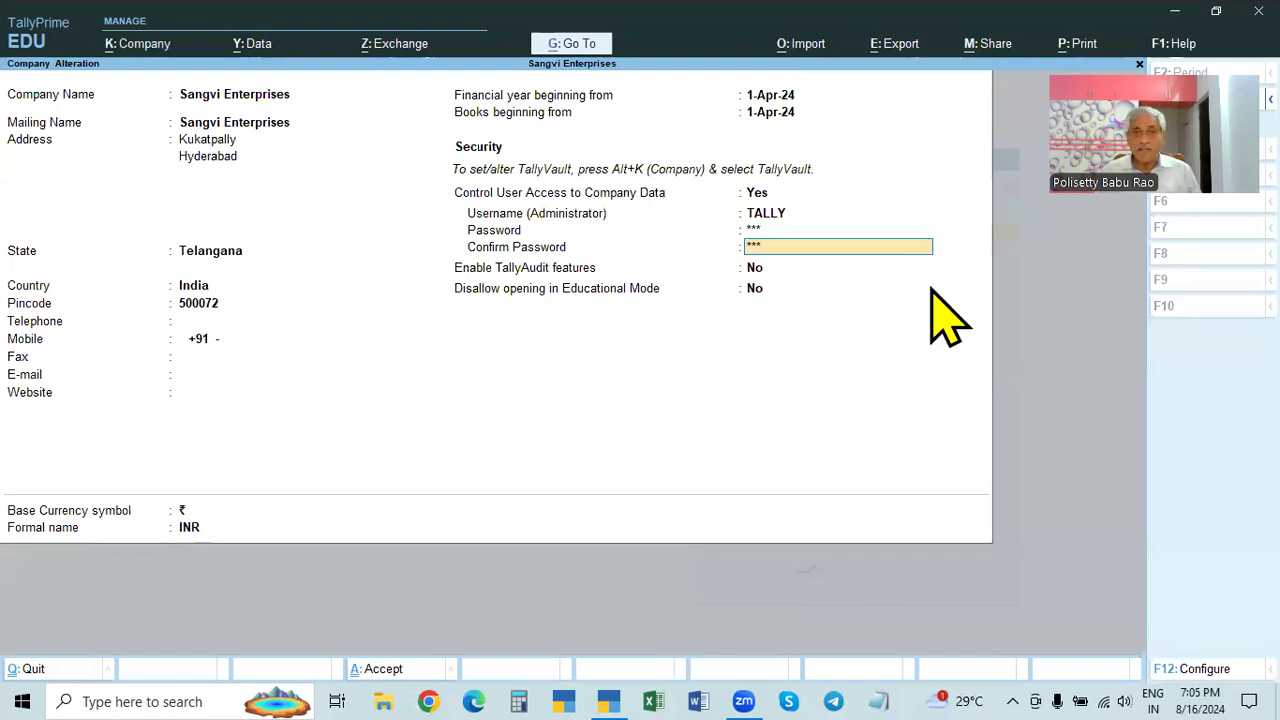
pyautogui.write('123')
pyautogui.press('Return')
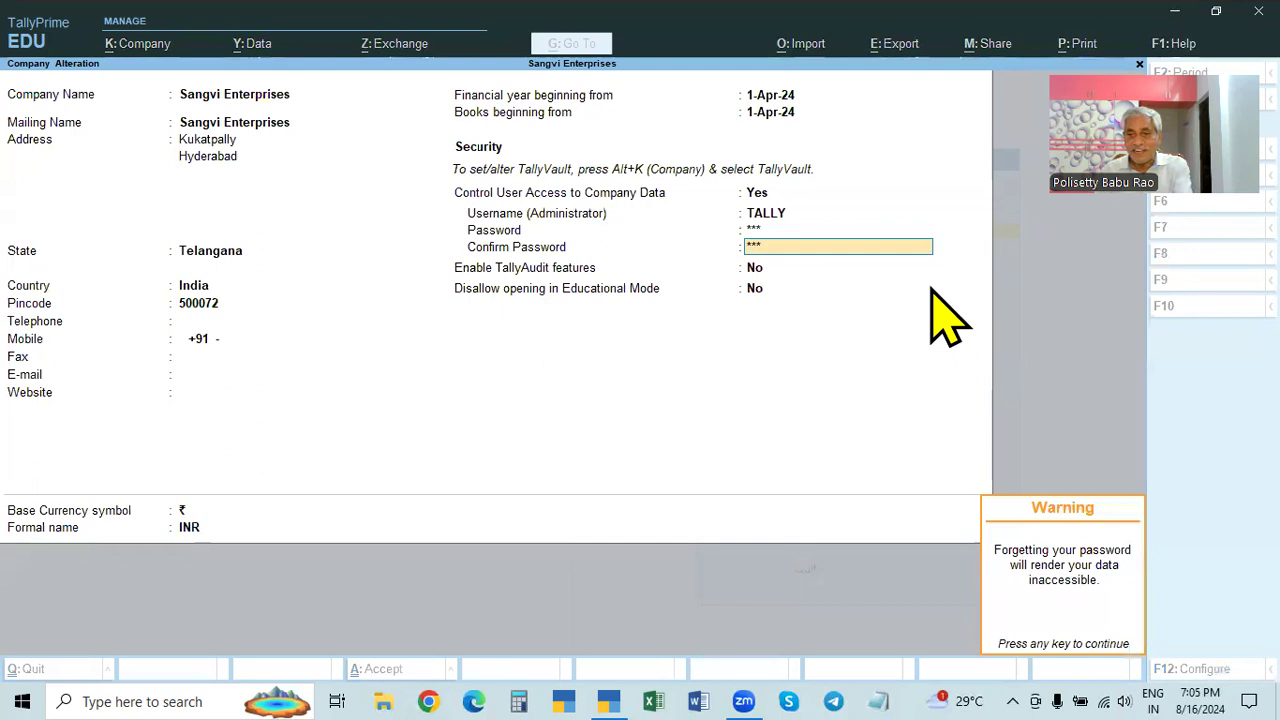
pyautogui.press('Return')
pyautogui.press('Return')
pyautogui.press('Return')
pyautogui.press('Return')
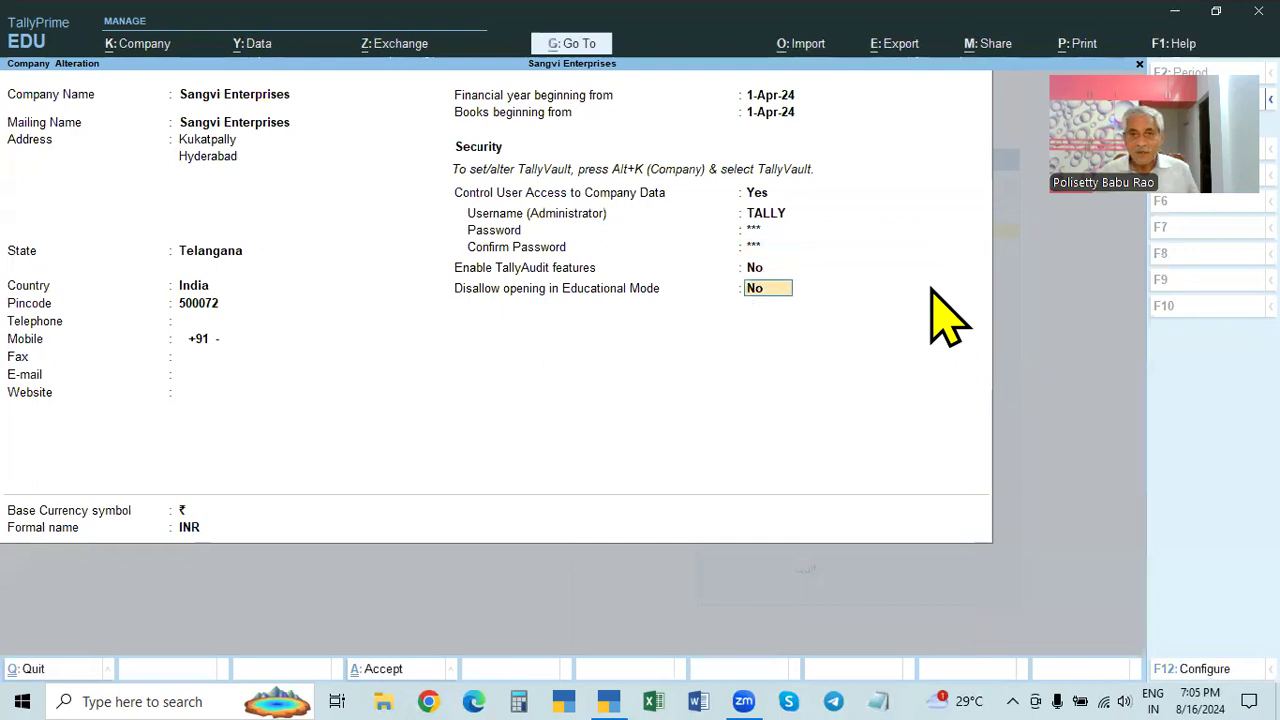
pyautogui.press('Return')
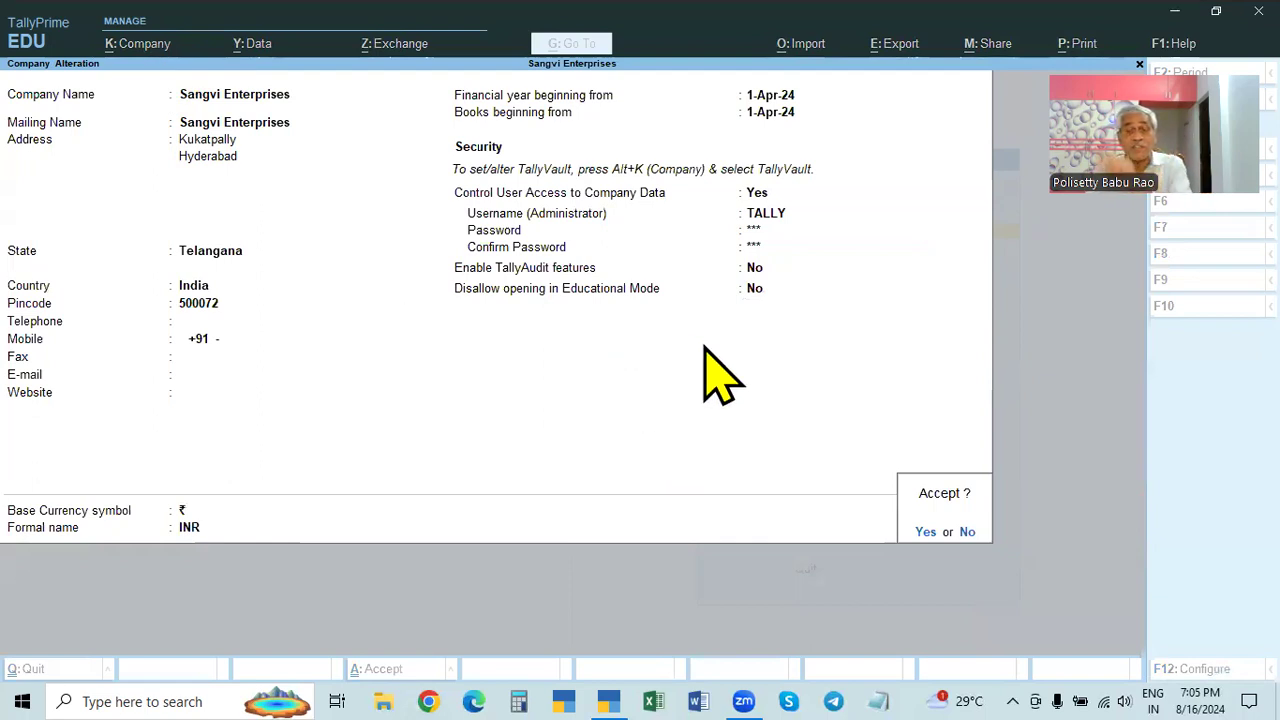
pyautogui.press('Return')
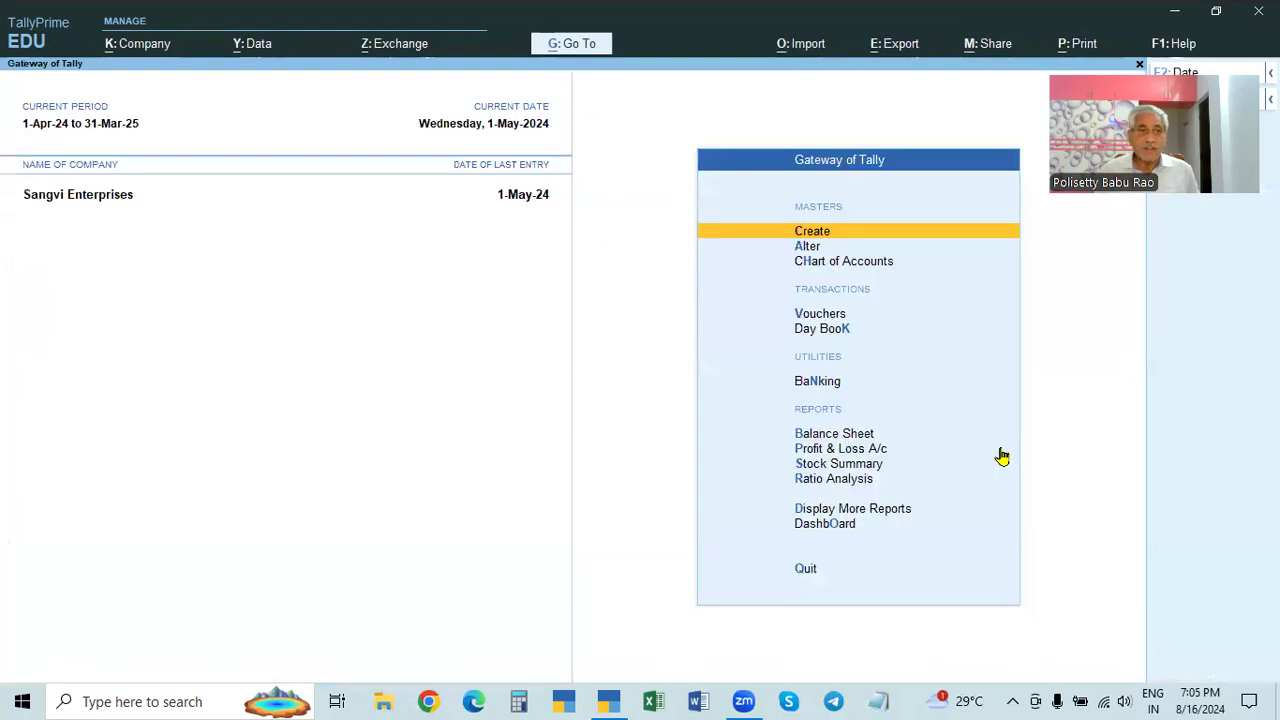
# - Shut Sangvi Enterprises and reopen company 100002 with its TallyVault password
pyautogui.hotkey('ctrl', 'F3')
pyautogui.press('Return')
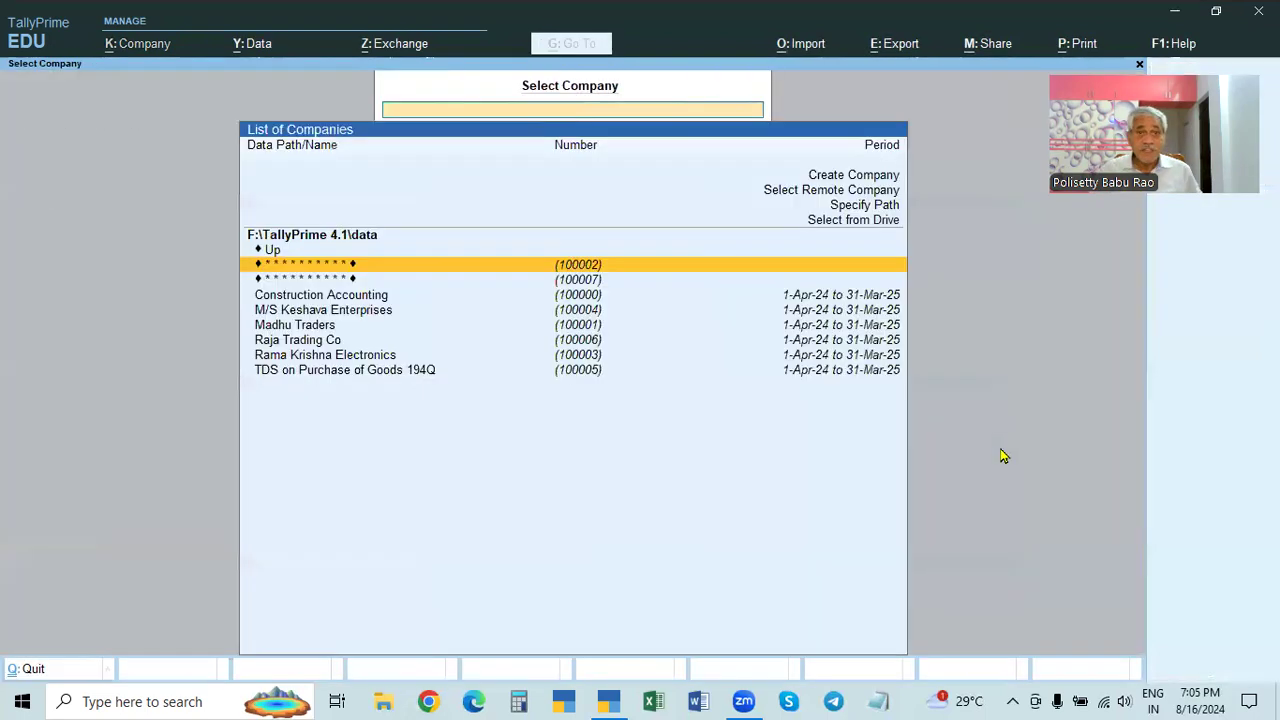
pyautogui.click(588, 268)
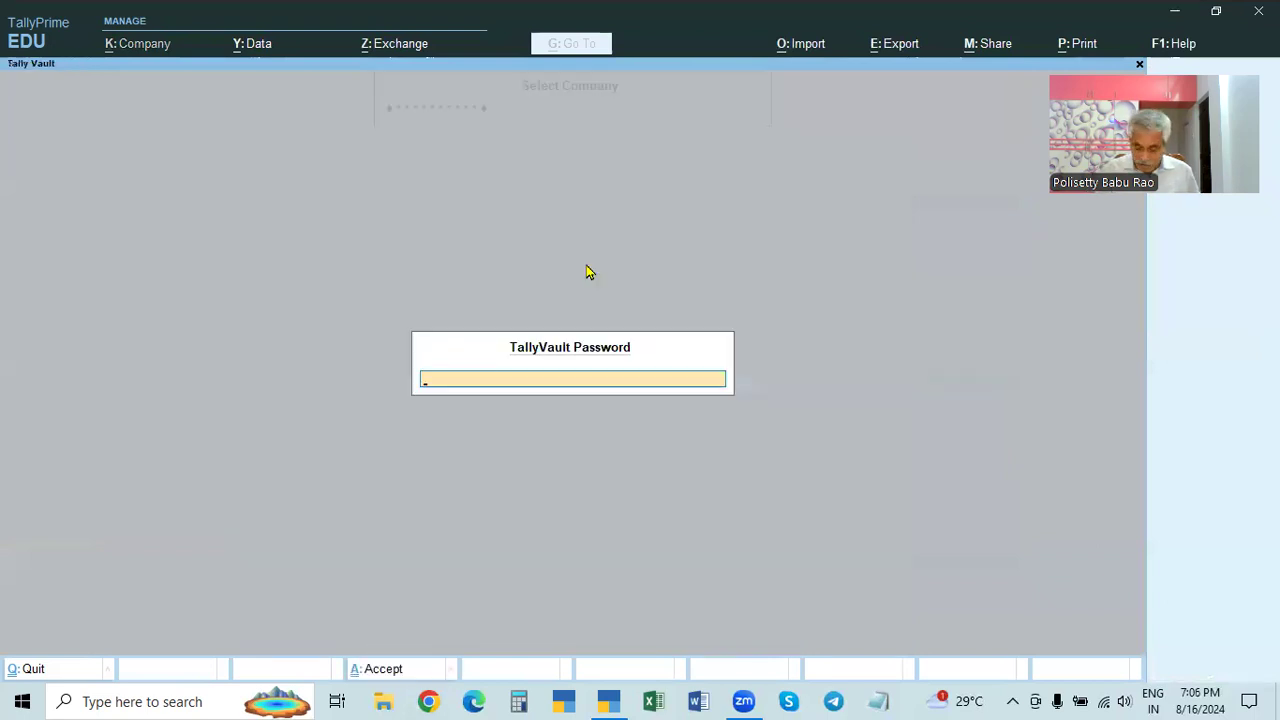
pyautogui.press('BackSpace')
pyautogui.press('BackSpace')
pyautogui.press('BackSpace')
pyautogui.write('***')
pyautogui.press('Return')
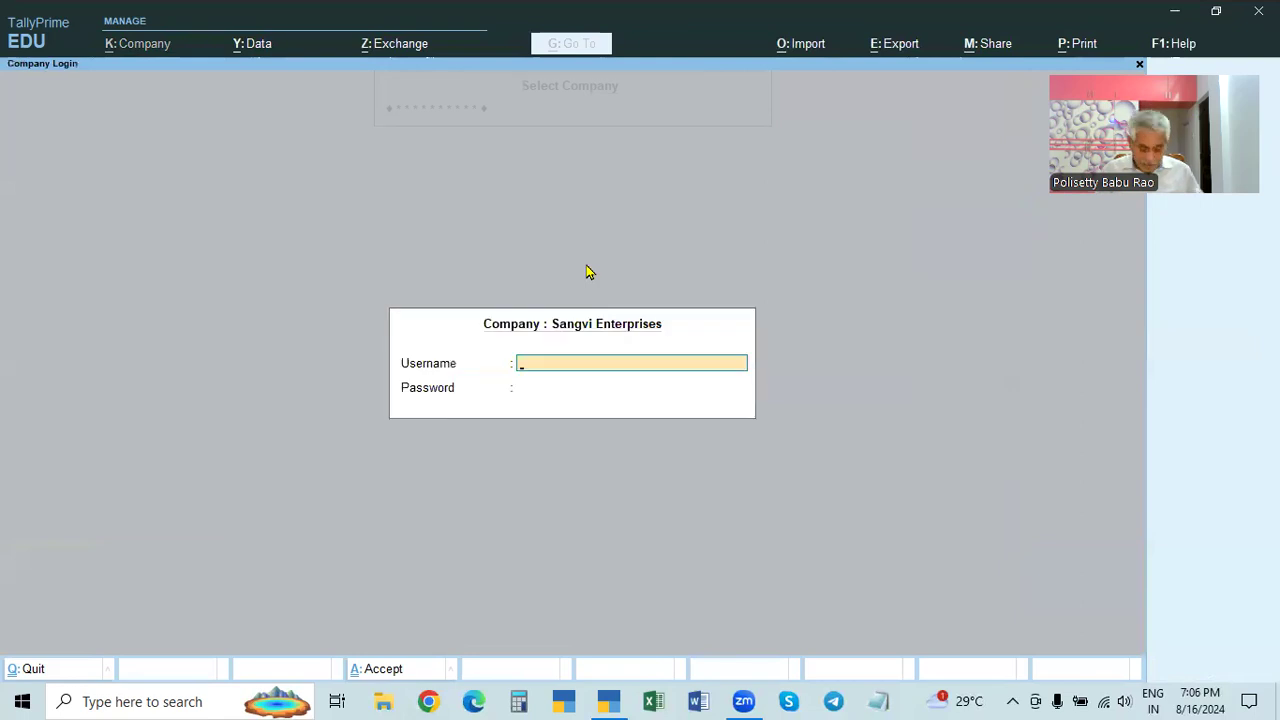
# - Log in to Sangvi Enterprises with the lowercase administrator username and its password
pyautogui.write('TALLY')
pyautogui.press('BackSpace')
pyautogui.press('BackSpace')
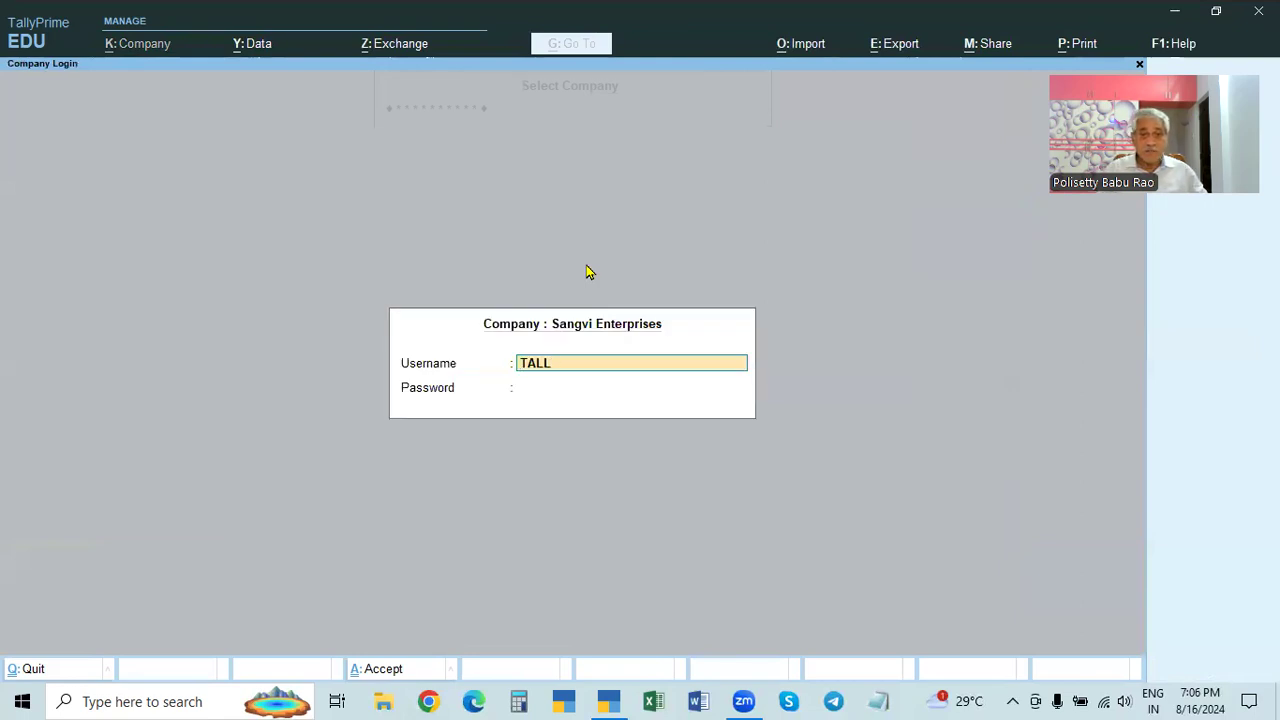
pyautogui.press('BackSpace')
pyautogui.press('BackSpace')
pyautogui.press('BackSpace')
pyautogui.write('tally')
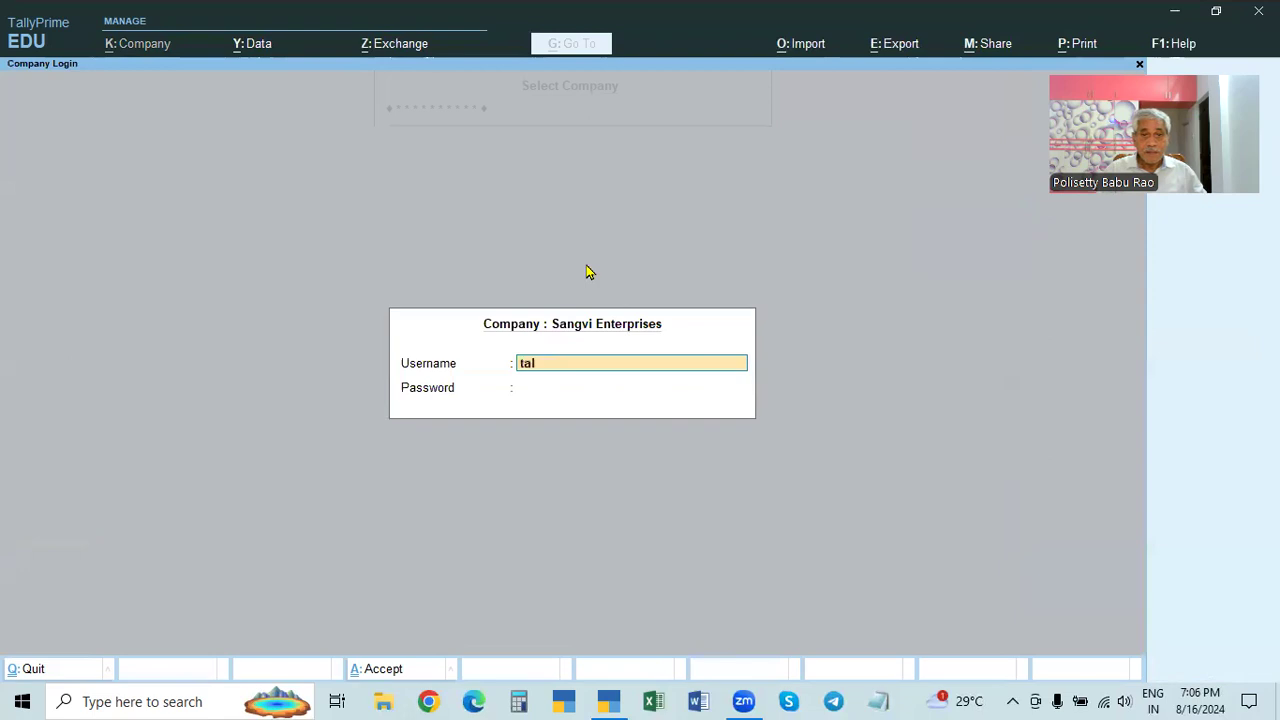
pyautogui.press('Return')
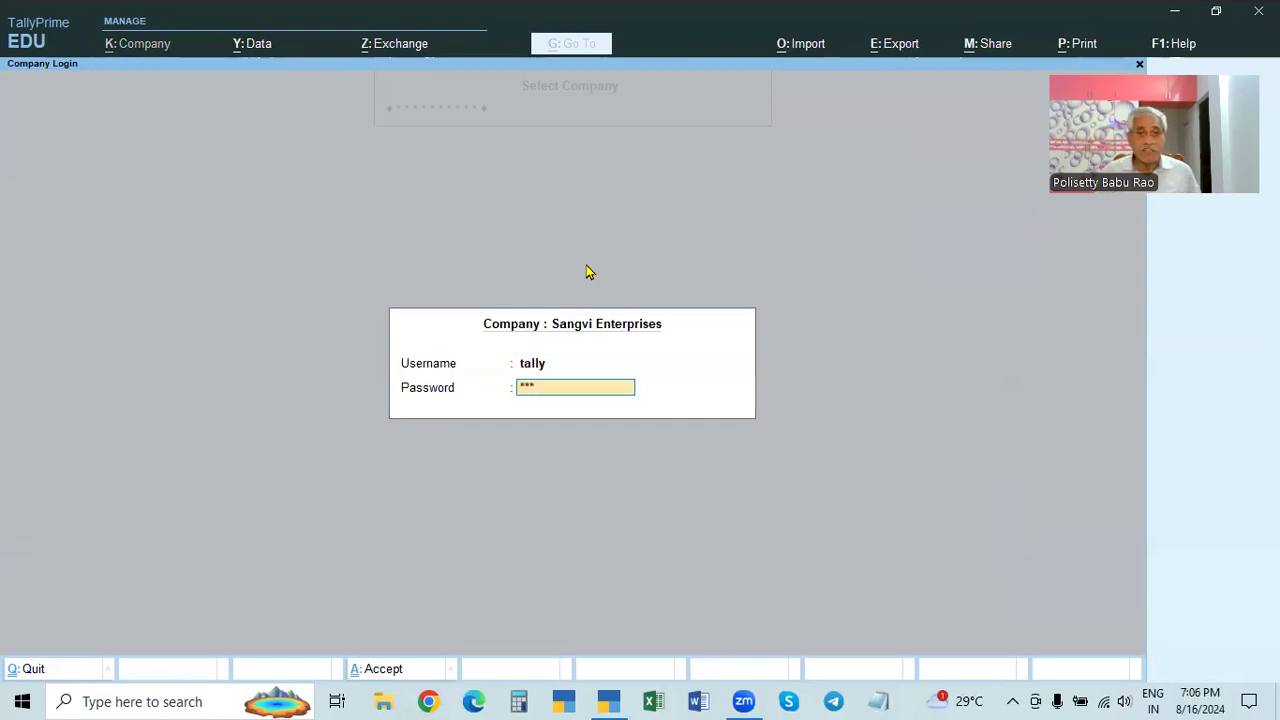
pyautogui.press('Return')
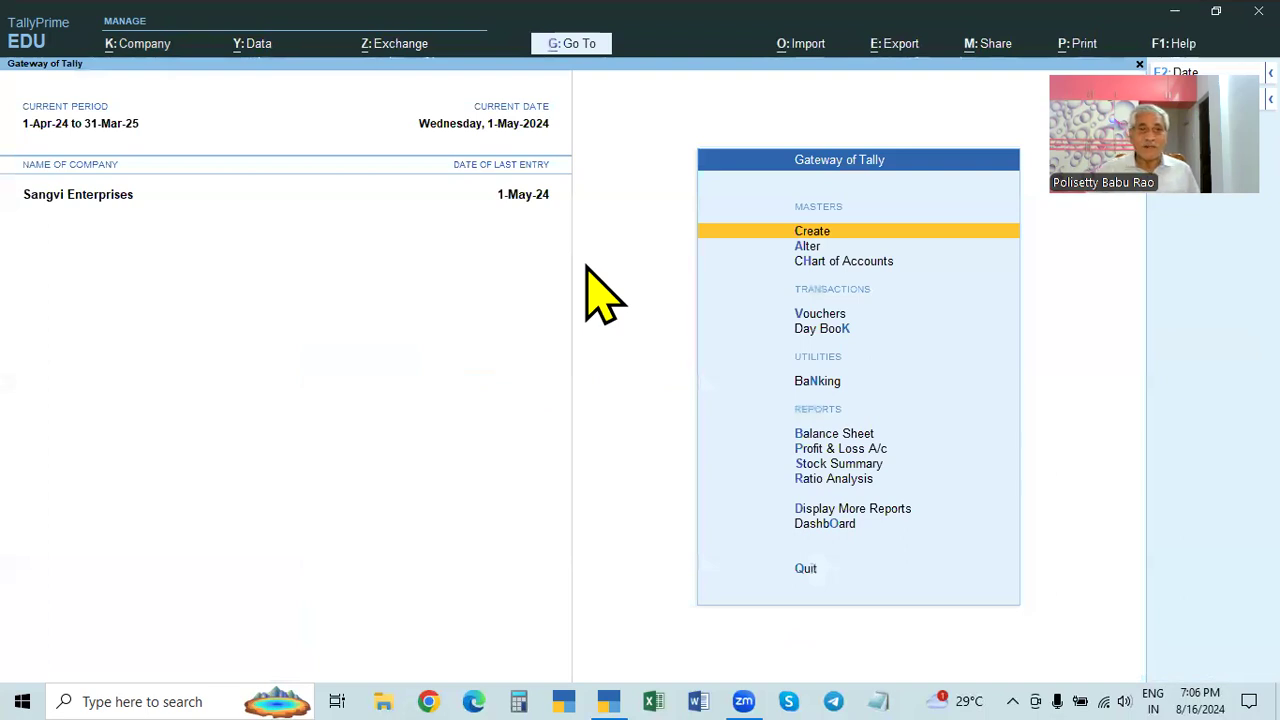